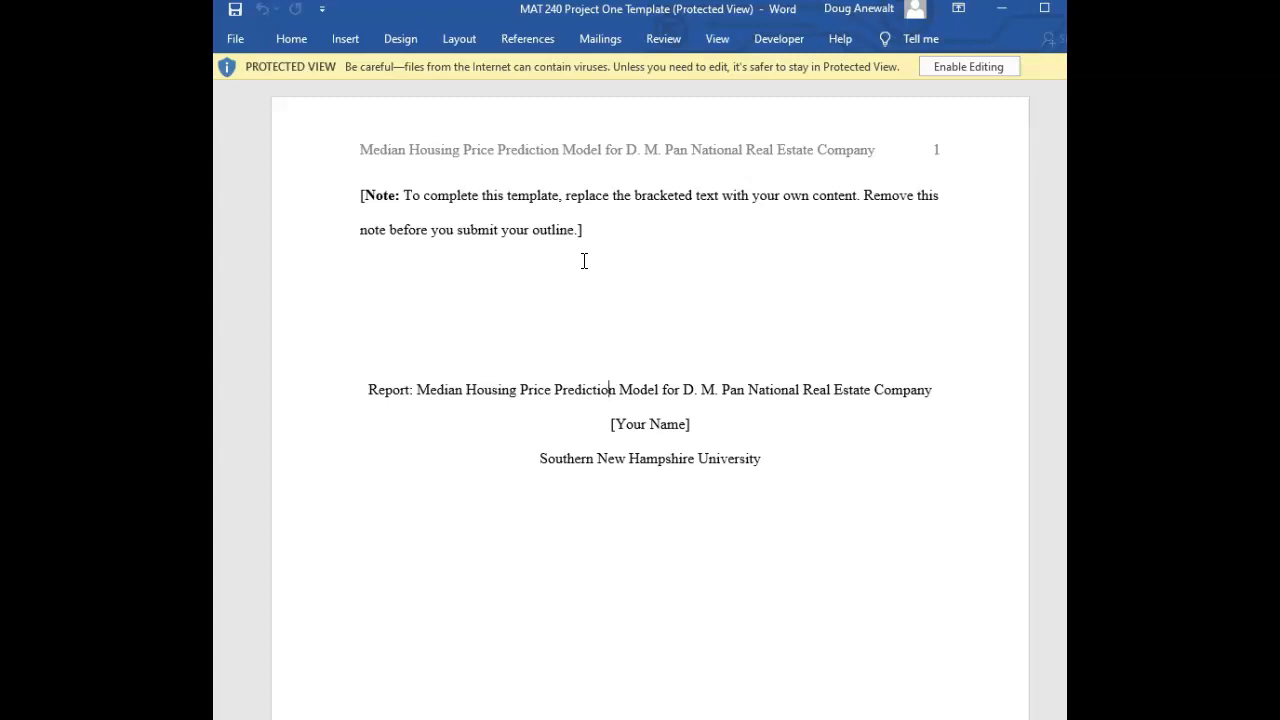
Scroll through the report template's title page and Introduction section to review its contents
{"action": "scroll", "coordinate": [612, 343], "scroll_direction": "down", "scroll_amount": 1}
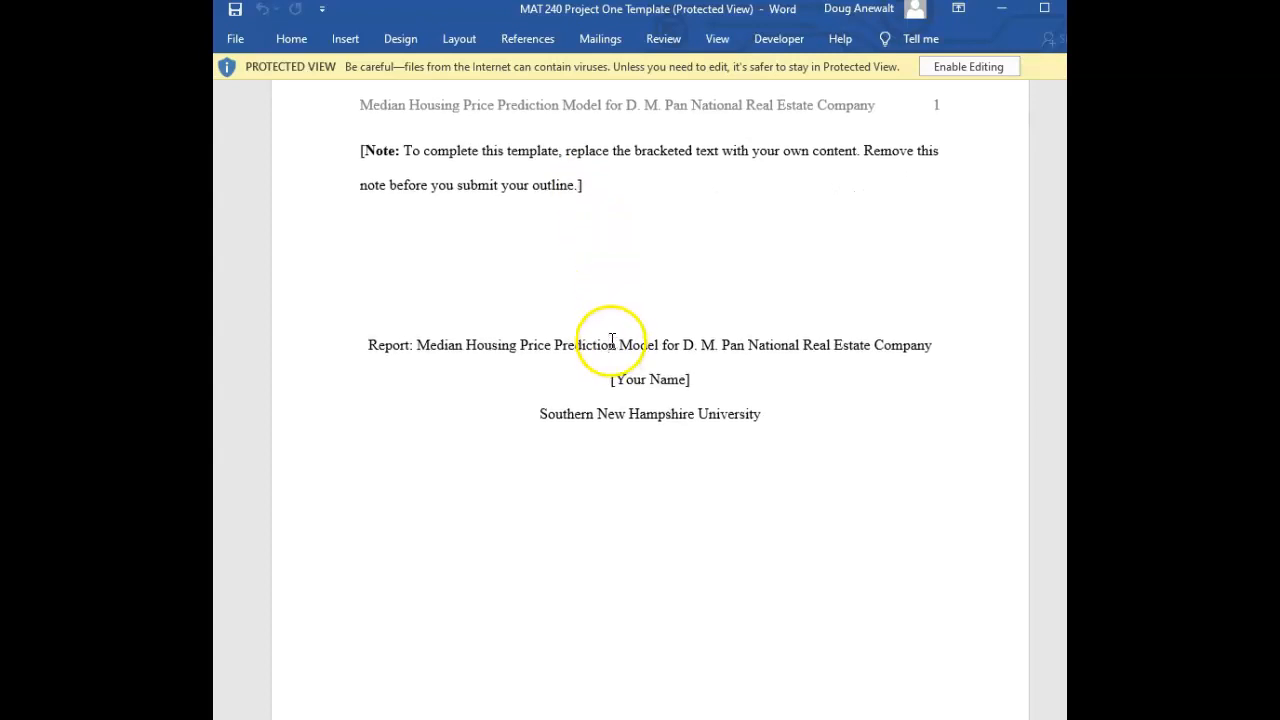
{"action": "left_click", "coordinate": [615, 345]}
{"action": "left_click", "coordinate": [648, 378]}
{"action": "scroll", "coordinate": [638, 592], "scroll_direction": "down", "scroll_amount": 5}
{"action": "scroll", "coordinate": [638, 575], "scroll_direction": "down", "scroll_amount": 10}
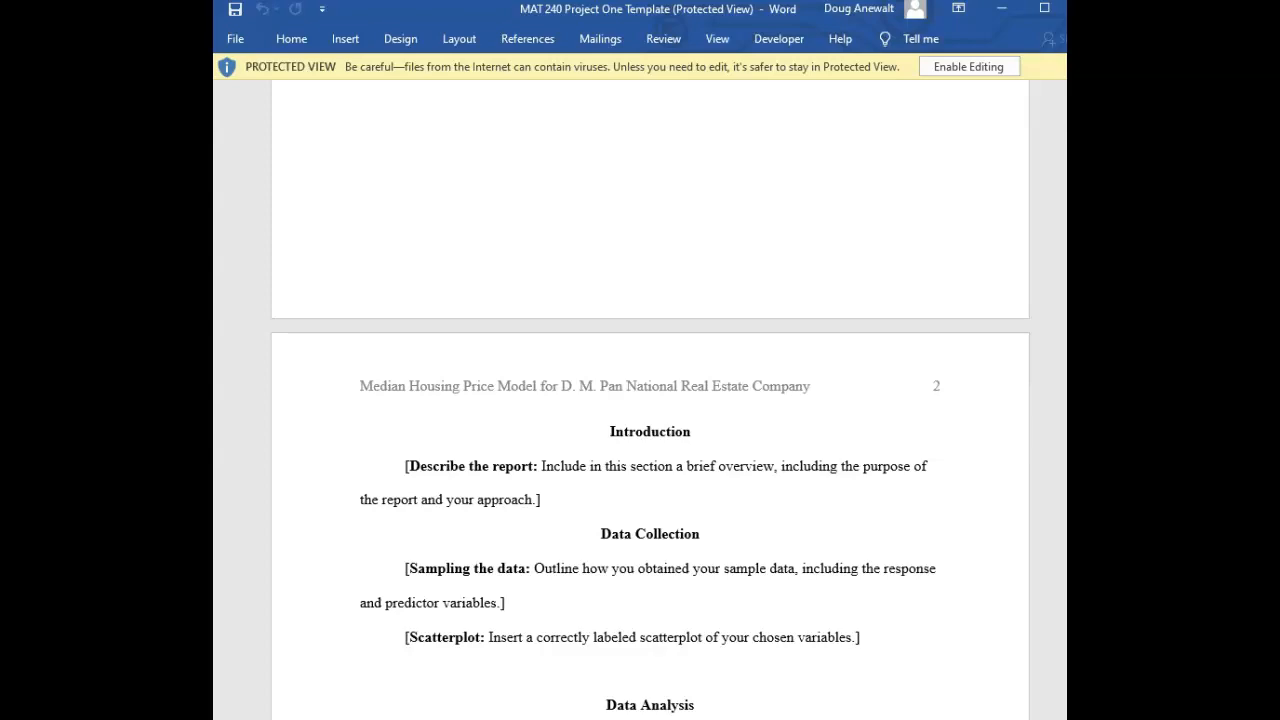
Switch to the Project One guidelines page and read through the Scenario section, highlighting its key phrases
{"action": "key", "text": "alt+Tab"}
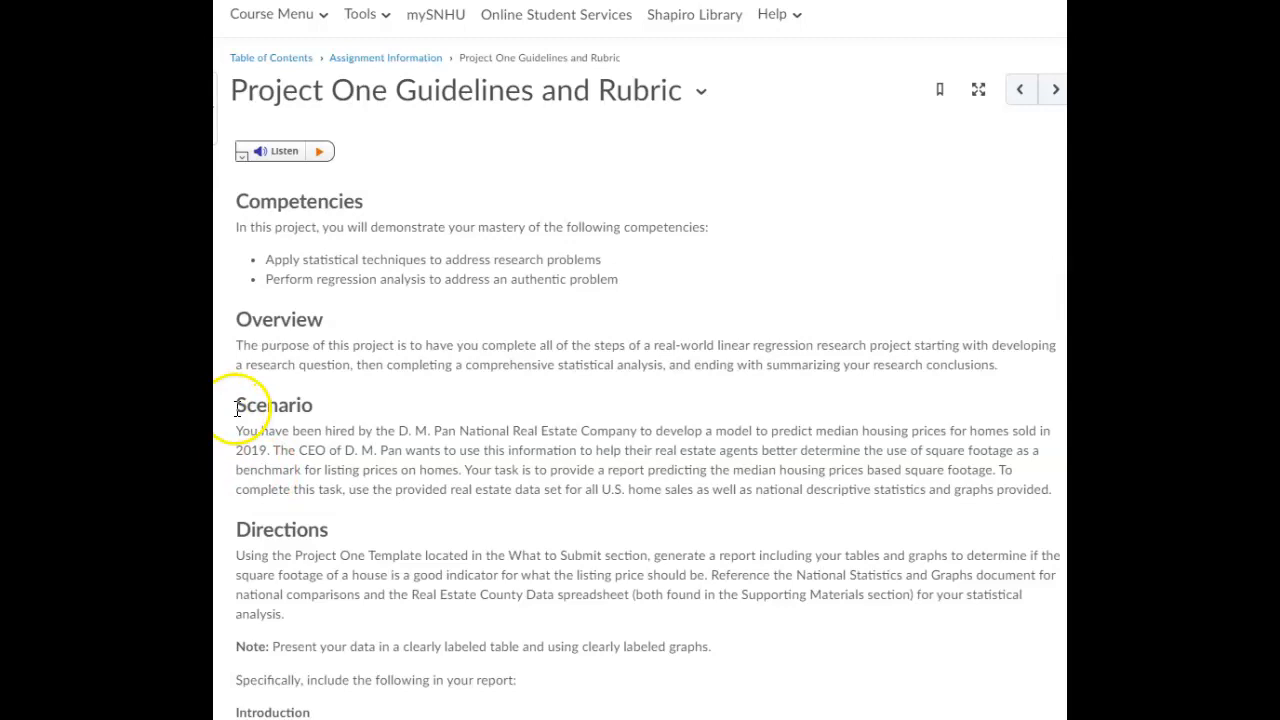
{"action": "left_click_drag", "start_coordinate": [274, 402], "coordinate": [317, 405]}
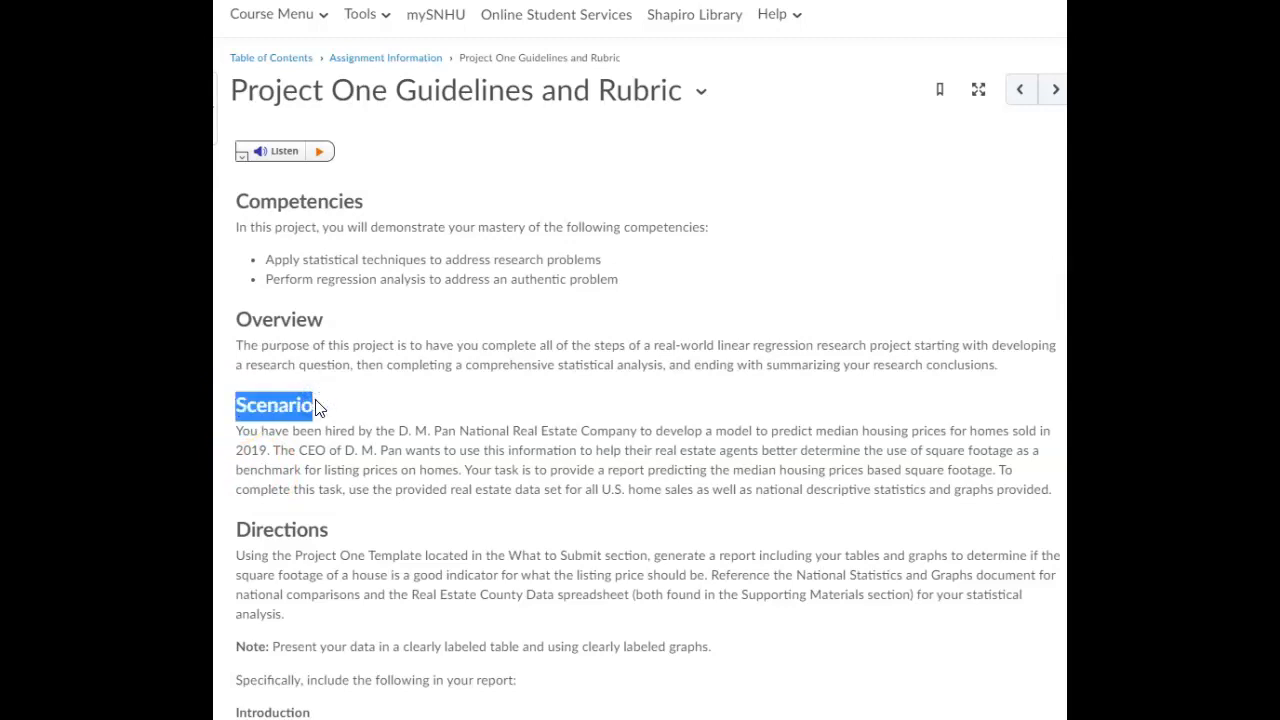
{"action": "left_click", "coordinate": [414, 424]}
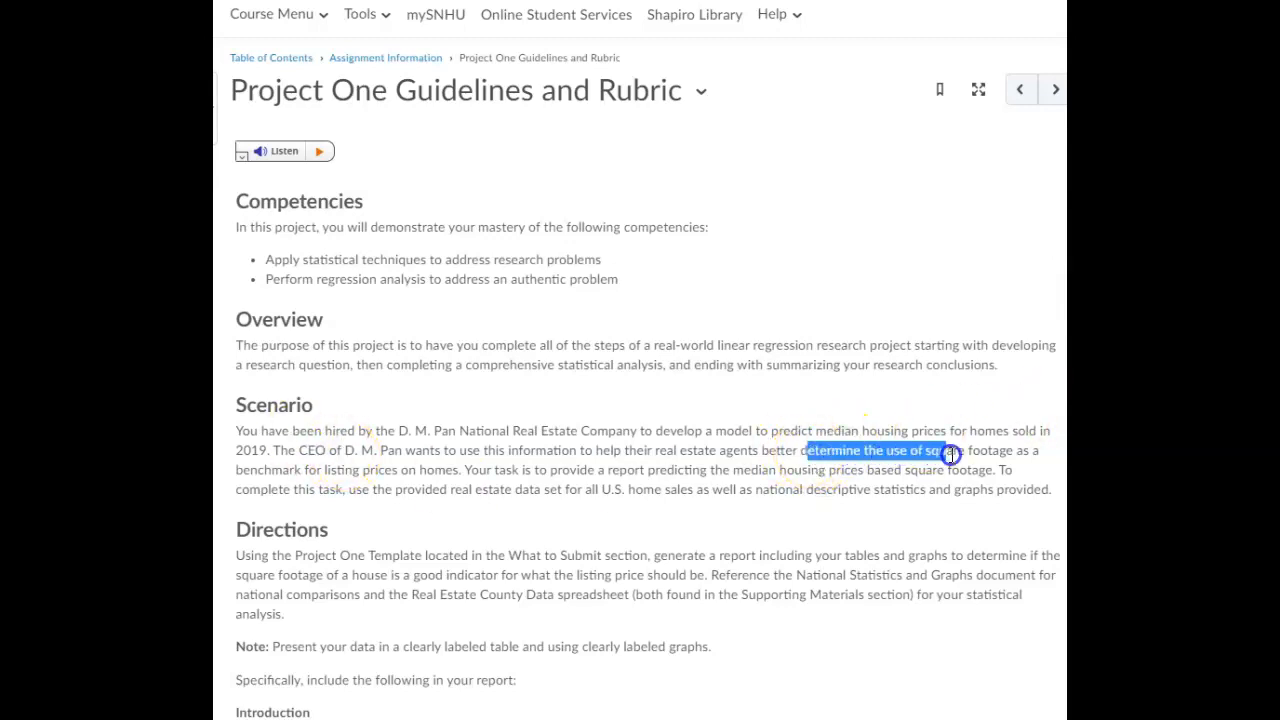
{"action": "left_click_drag", "start_coordinate": [1010, 451], "coordinate": [1014, 451]}
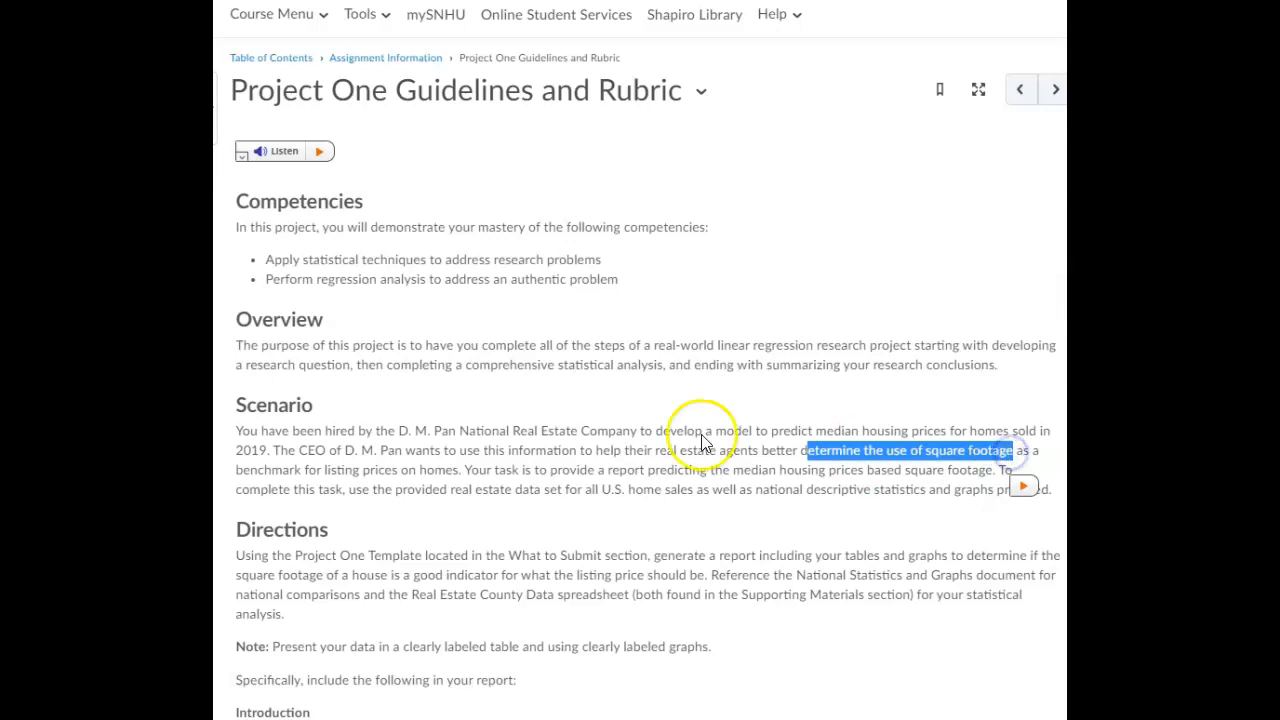
{"action": "left_click", "coordinate": [333, 469]}
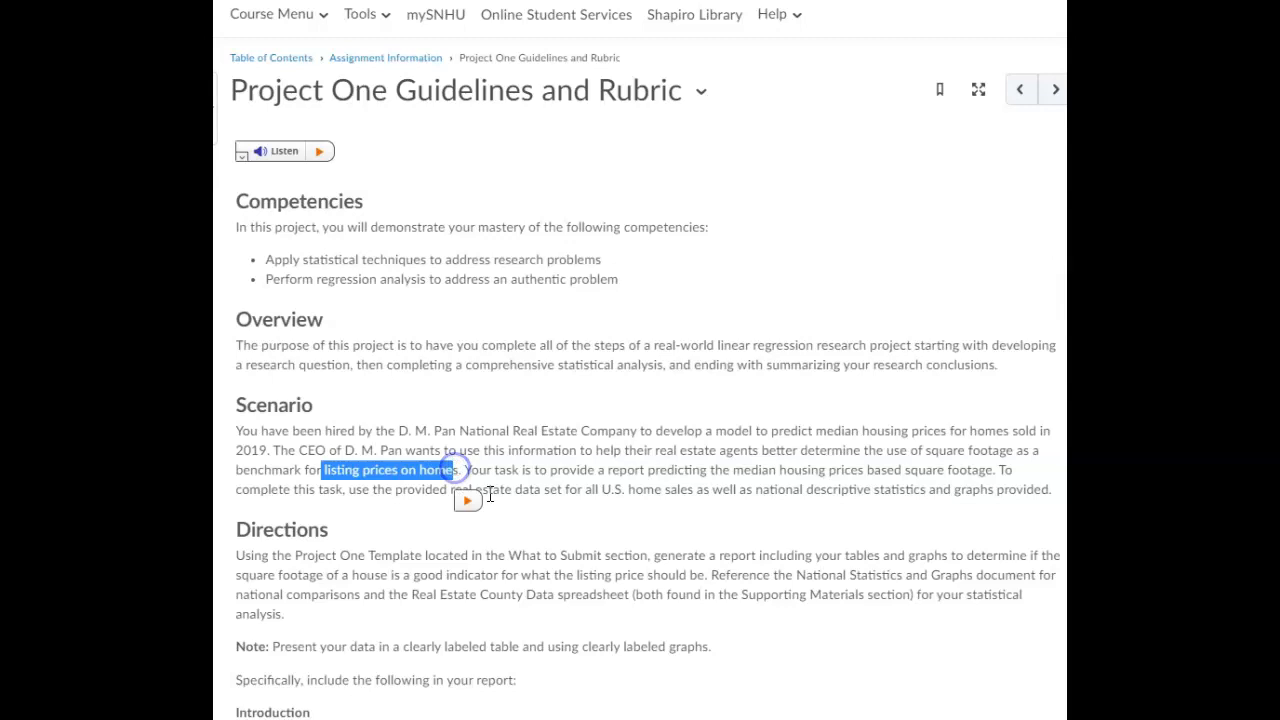
{"action": "left_click", "coordinate": [513, 432]}
{"action": "left_click_drag", "start_coordinate": [513, 432], "coordinate": [621, 437]}
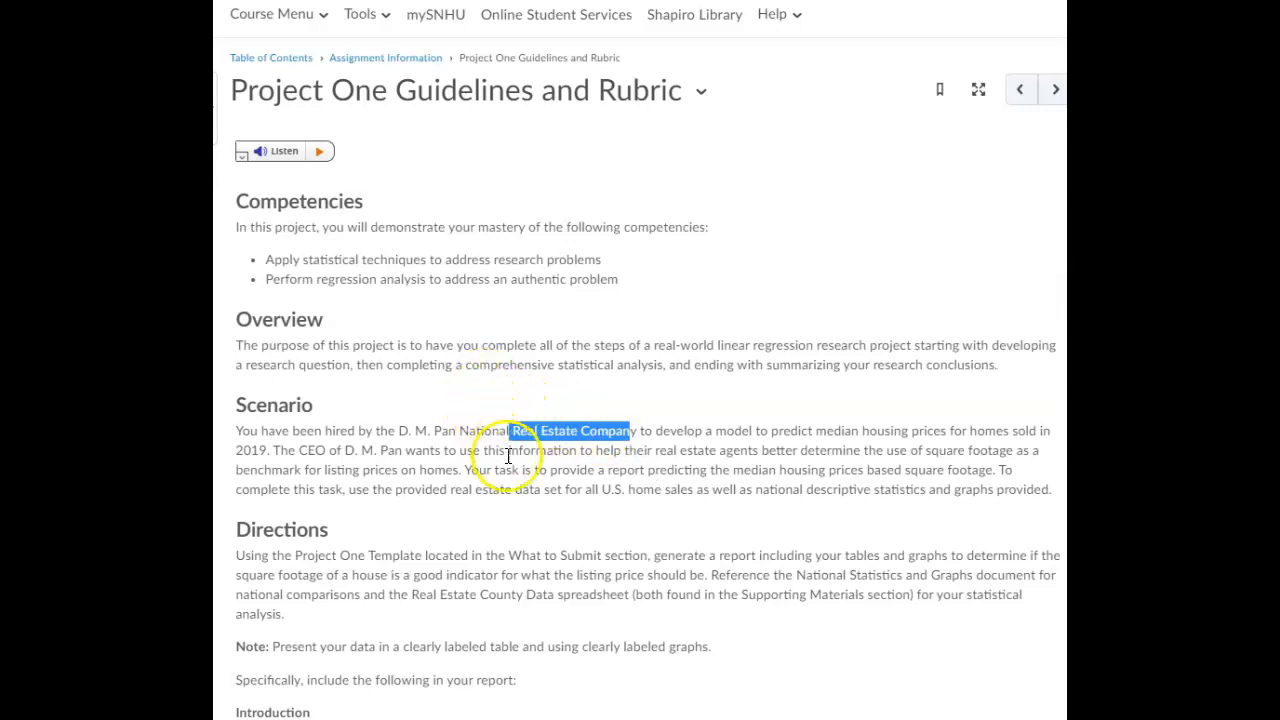
{"action": "left_click_drag", "start_coordinate": [465, 470], "coordinate": [997, 470]}
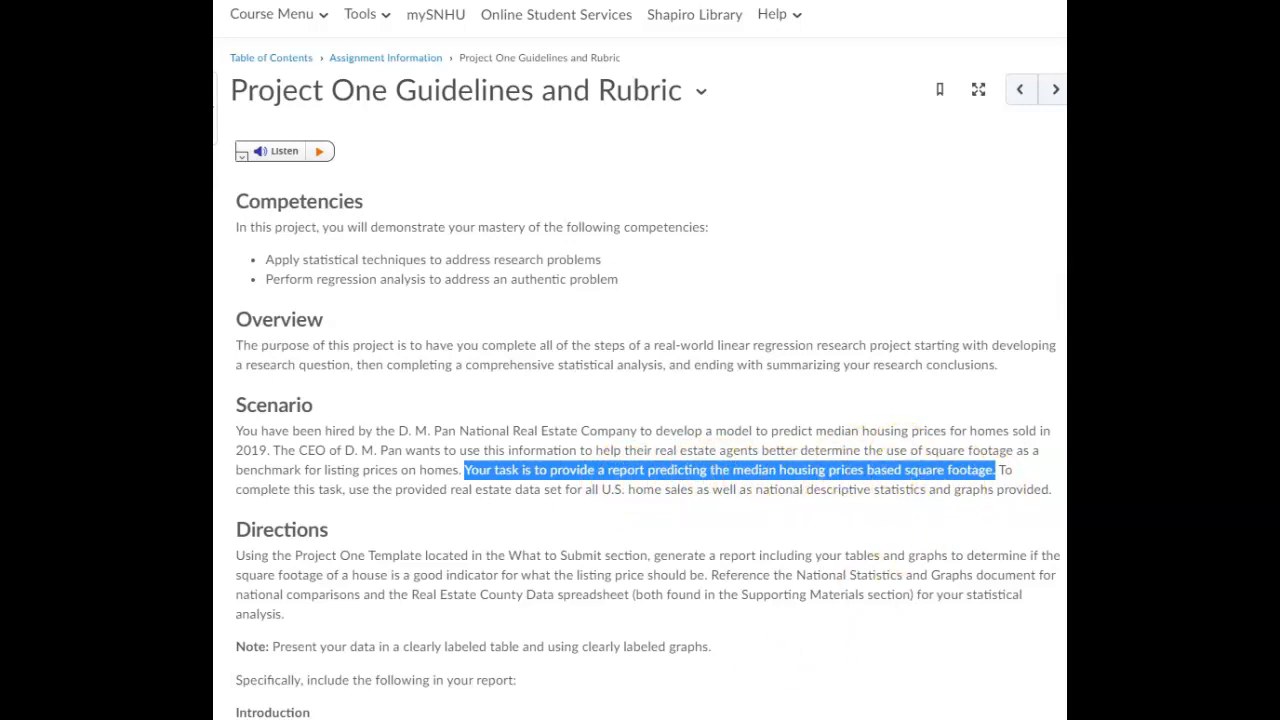
Return to the template and examine the Introduction and Data Collection placeholder instructions
{"action": "key", "text": "alt+Tab"}
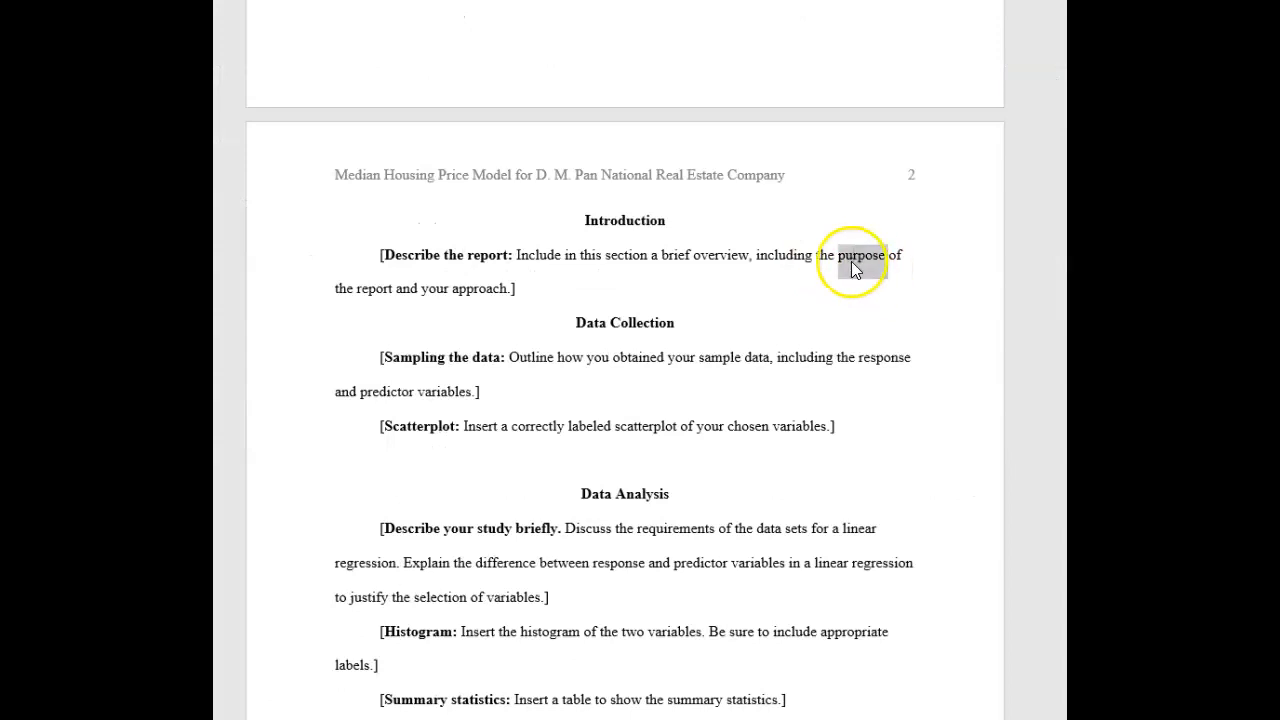
{"action": "double_click", "coordinate": [470, 297]}
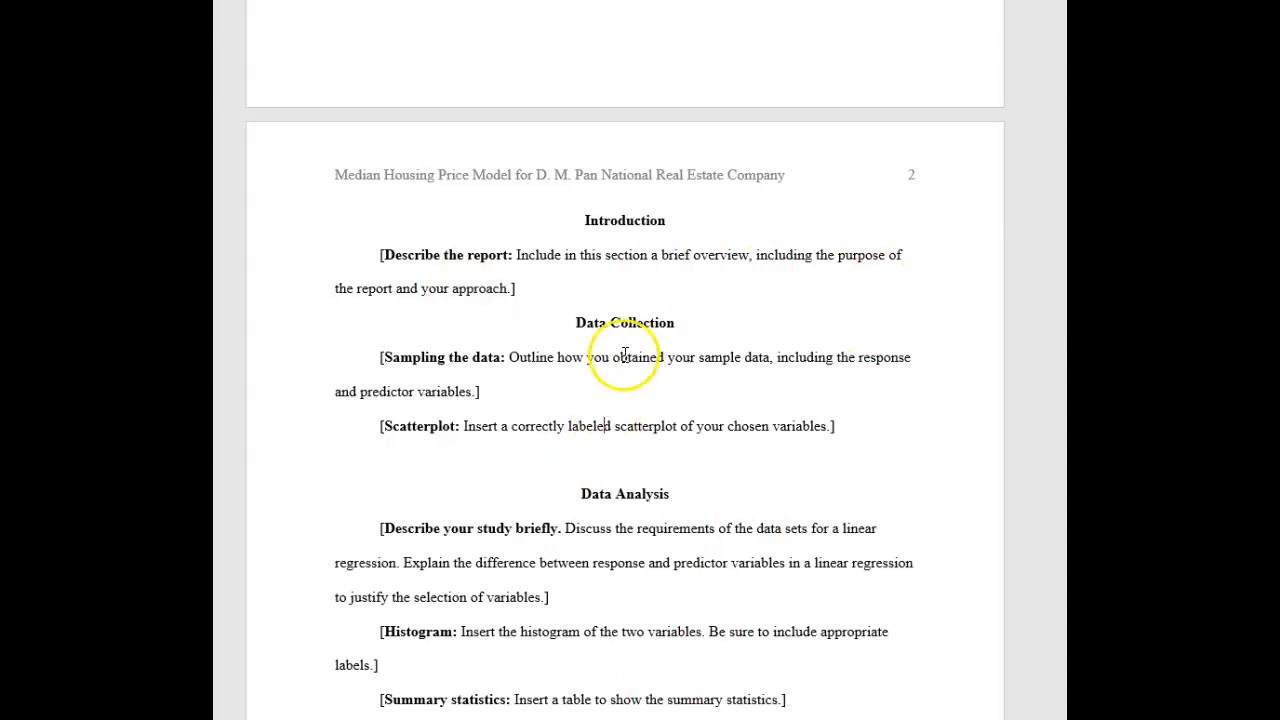
{"action": "left_click_drag", "start_coordinate": [571, 323], "coordinate": [676, 329]}
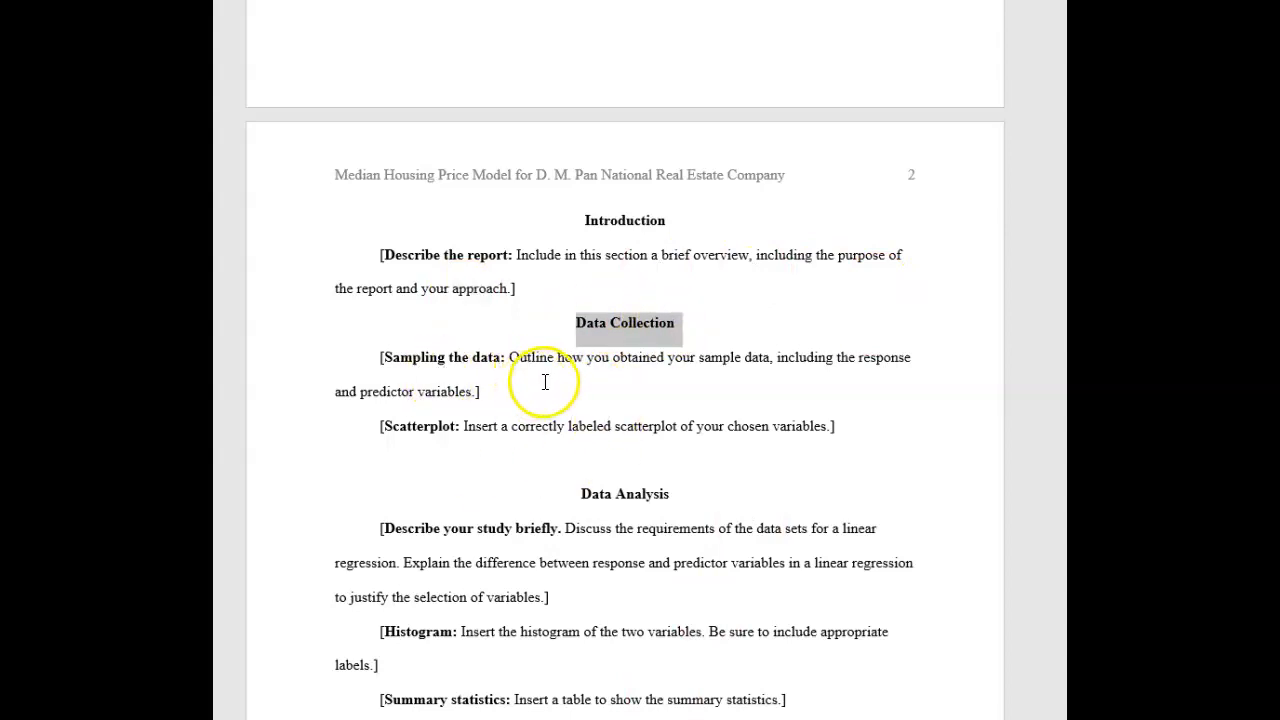
{"action": "left_click_drag", "start_coordinate": [509, 357], "coordinate": [750, 355]}
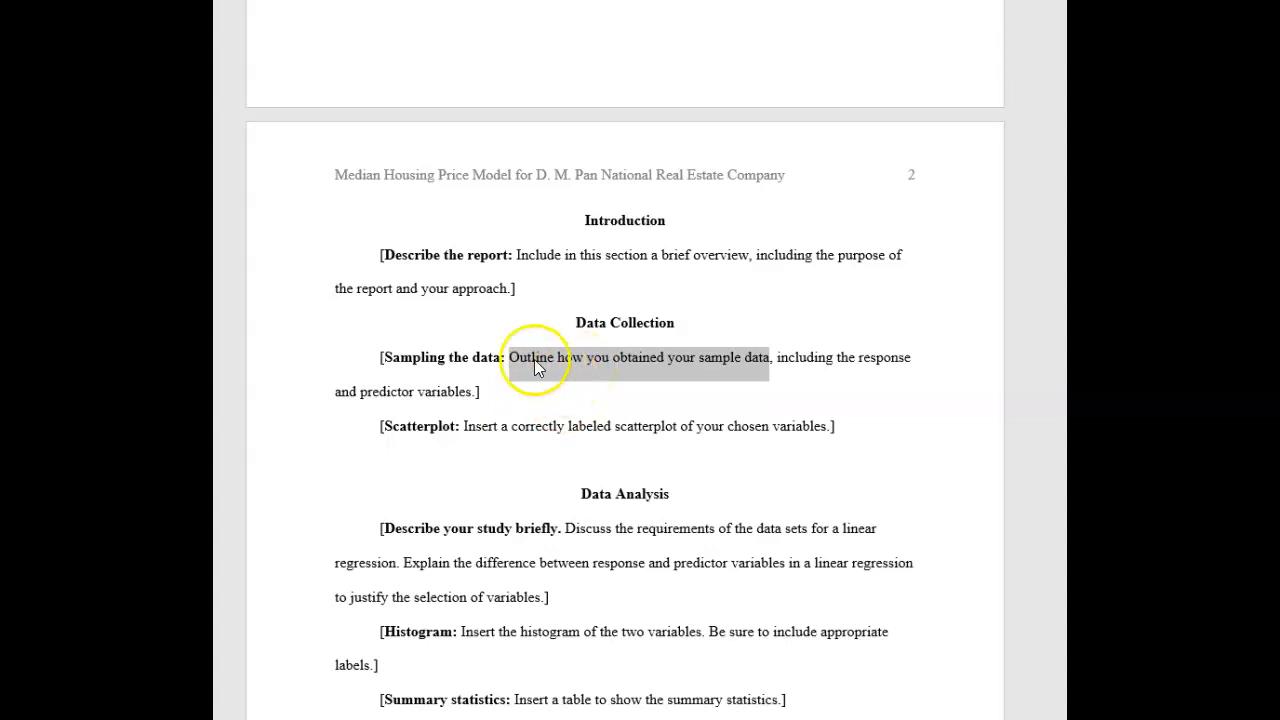
{"action": "left_click", "coordinate": [834, 366]}
{"action": "double_click", "coordinate": [883, 366]}
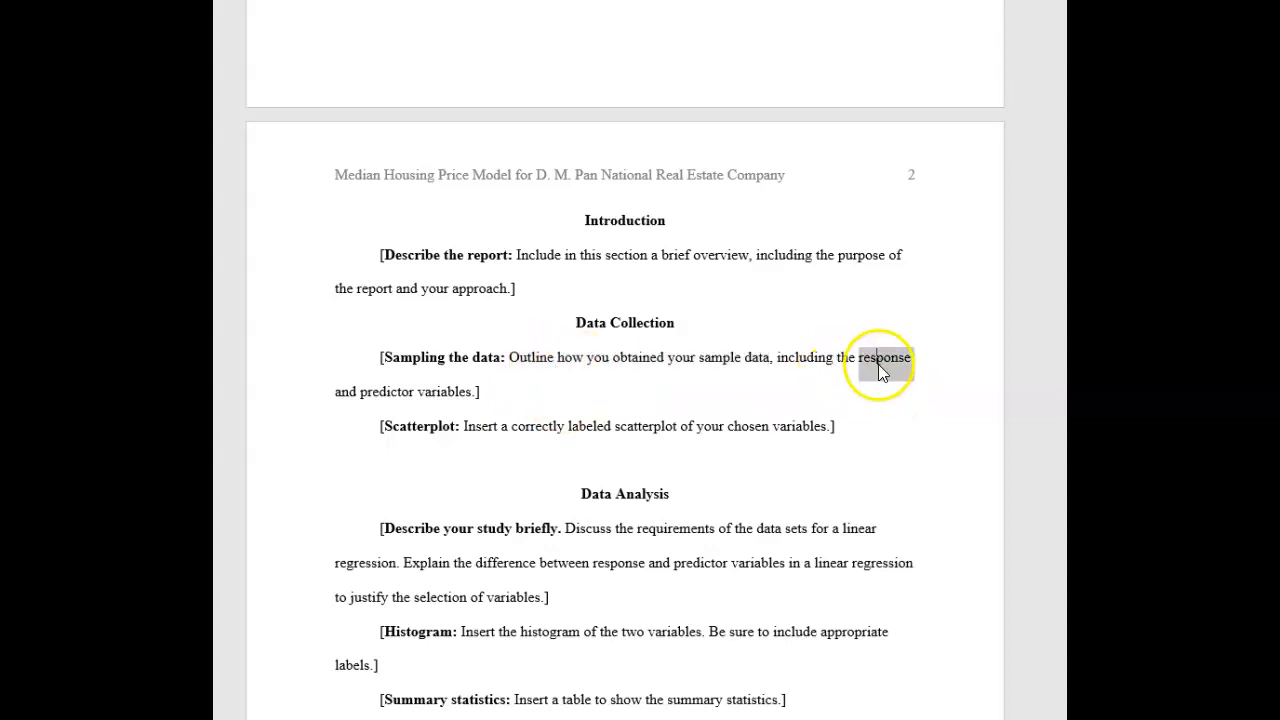
{"action": "double_click", "coordinate": [390, 392]}
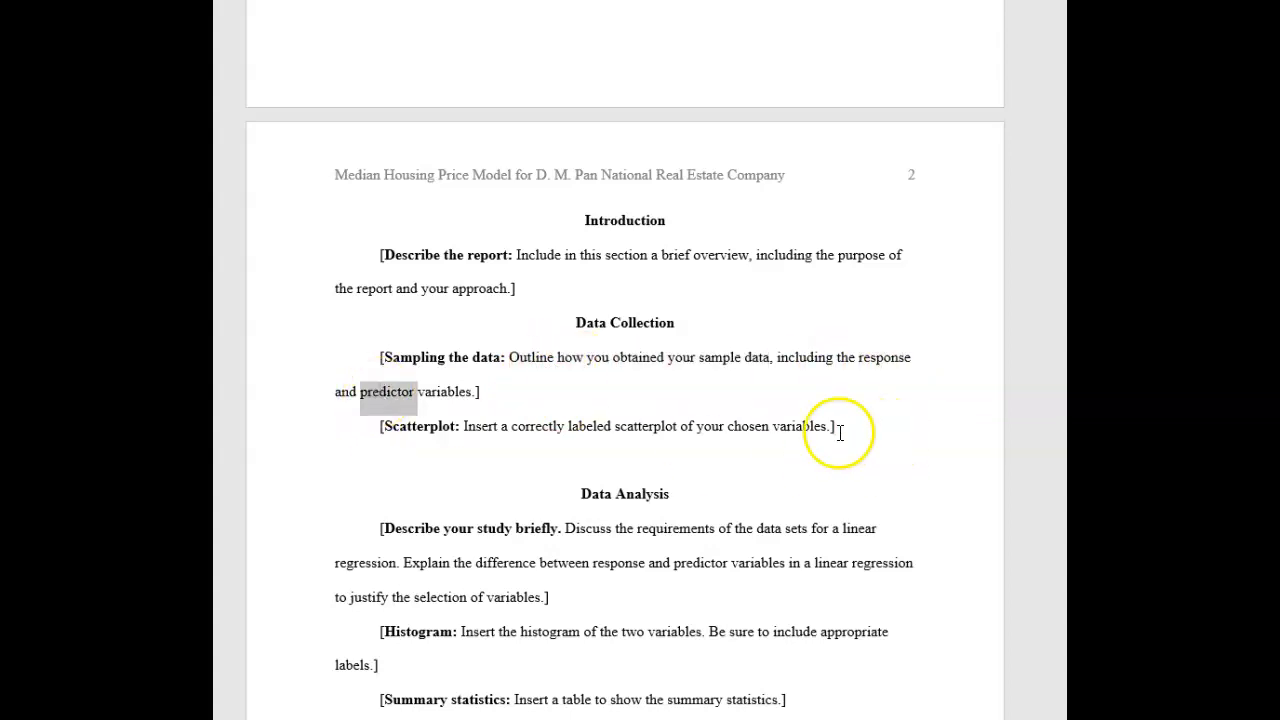
{"action": "left_click_drag", "start_coordinate": [837, 431], "coordinate": [370, 432]}
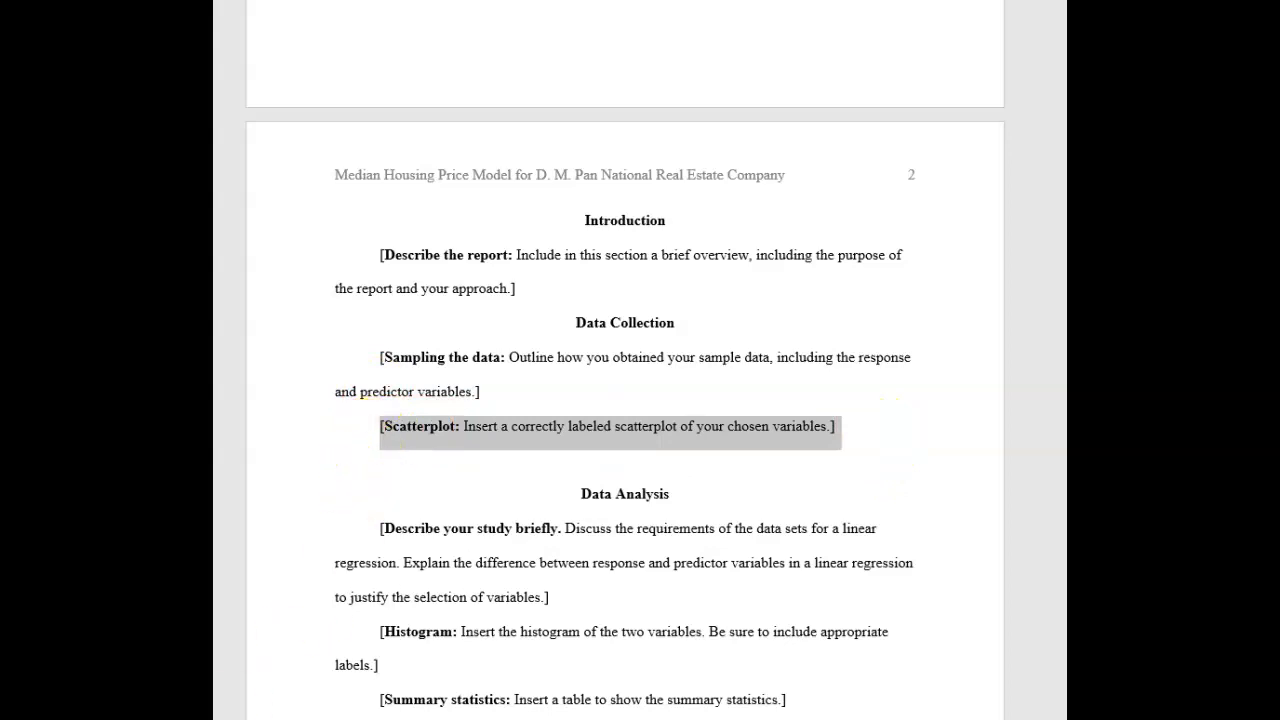
Read the Data Collection requirements in the guidelines, including the random sample of 50 counties
{"action": "key", "text": "alt+Tab"}
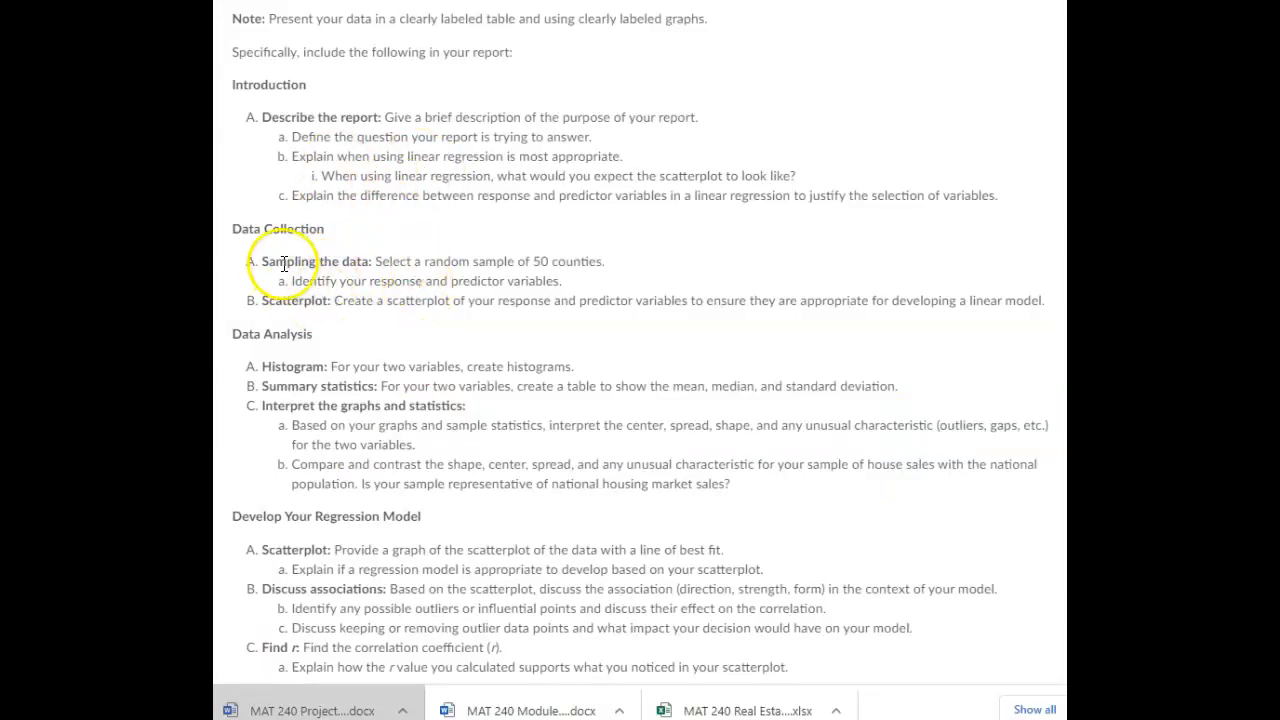
{"action": "left_click_drag", "start_coordinate": [268, 262], "coordinate": [500, 261]}
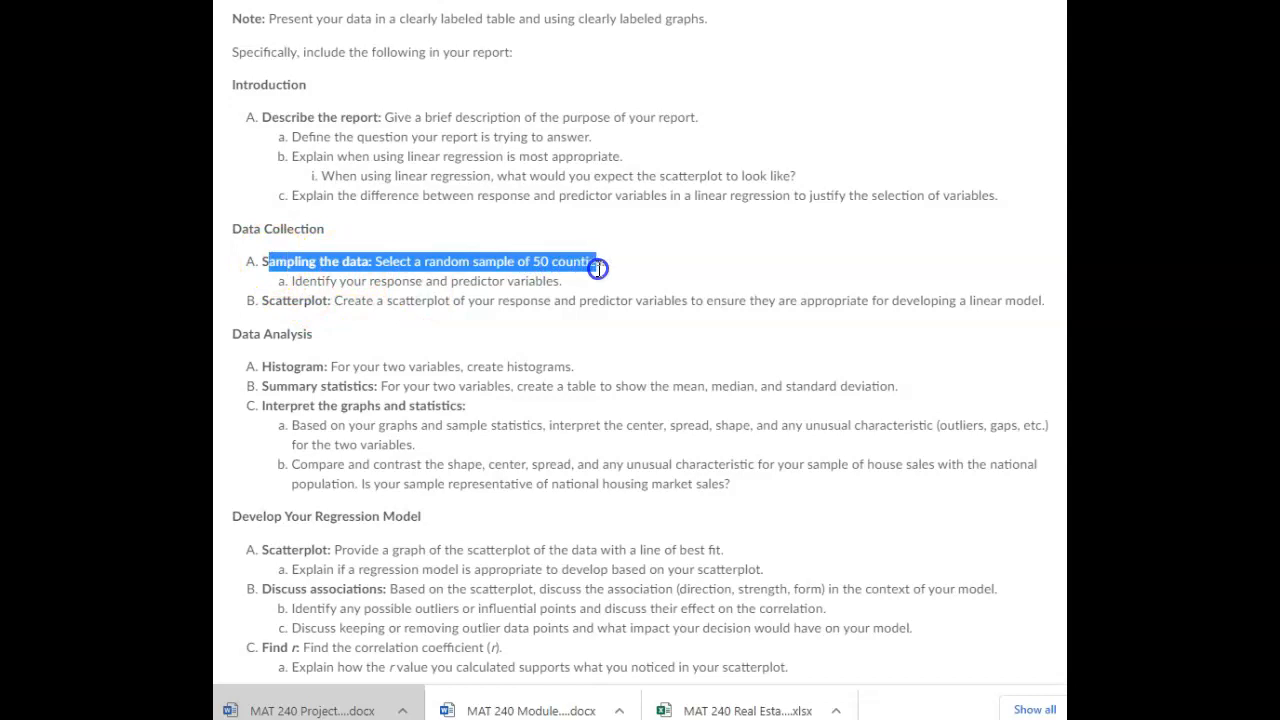
{"action": "left_click_drag", "start_coordinate": [597, 268], "coordinate": [603, 271]}
{"action": "double_click", "coordinate": [541, 261]}
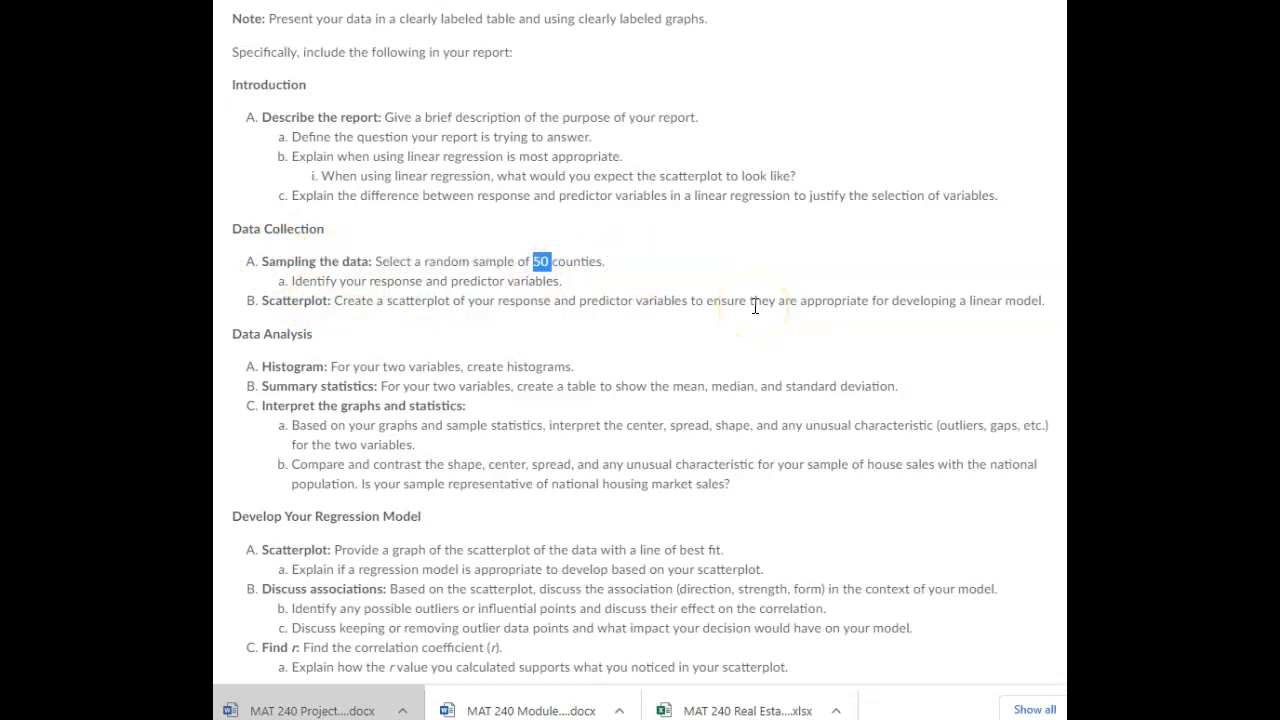
{"action": "left_click", "coordinate": [561, 277]}
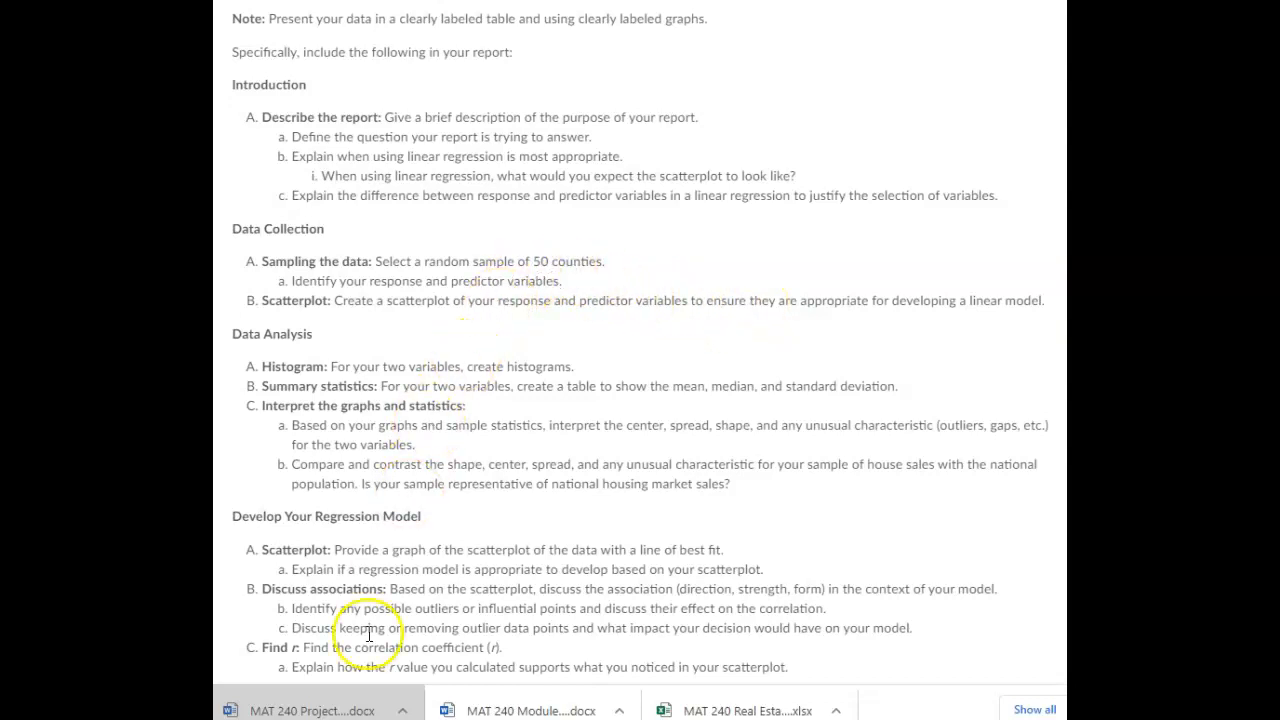
Enter =RAND() in cell G6 of the county data sheet and fill it down column G to row 183
{"action": "scroll", "coordinate": [340, 530], "scroll_direction": "down", "scroll_amount": 6}
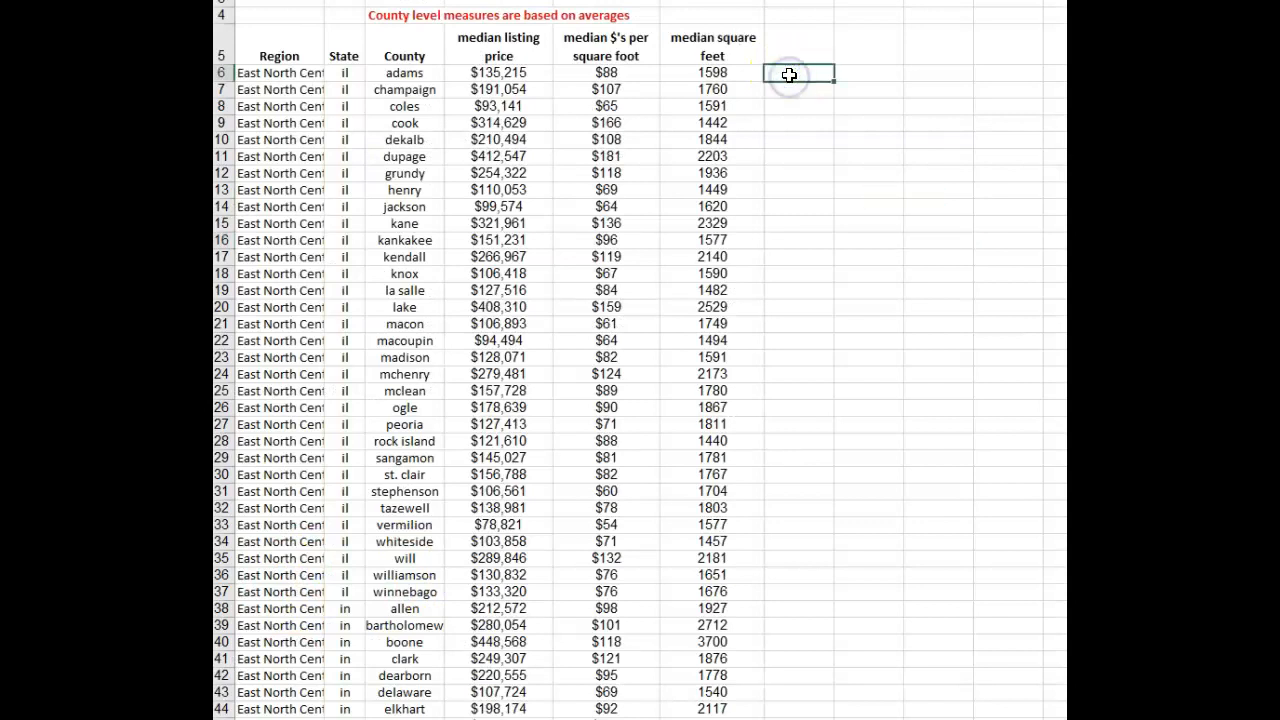
{"action": "type", "text": "rand"}
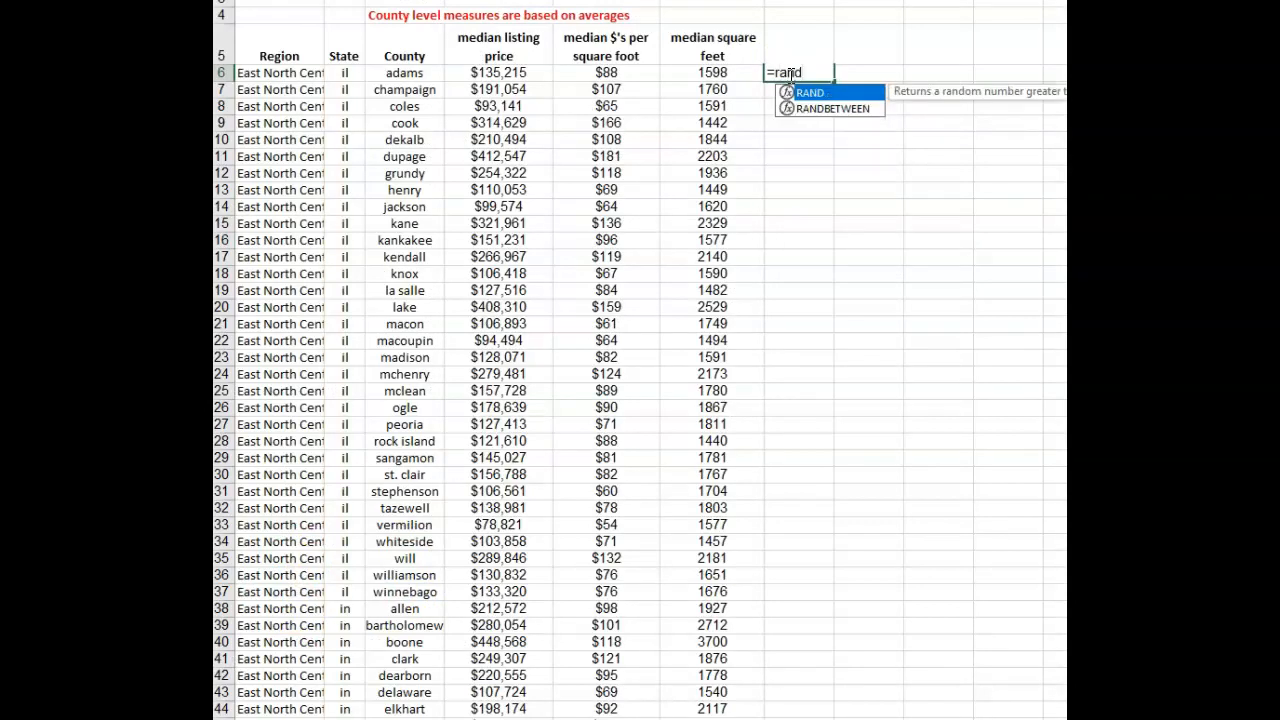
{"action": "type", "text": "()"}
{"action": "key", "text": "Return"}
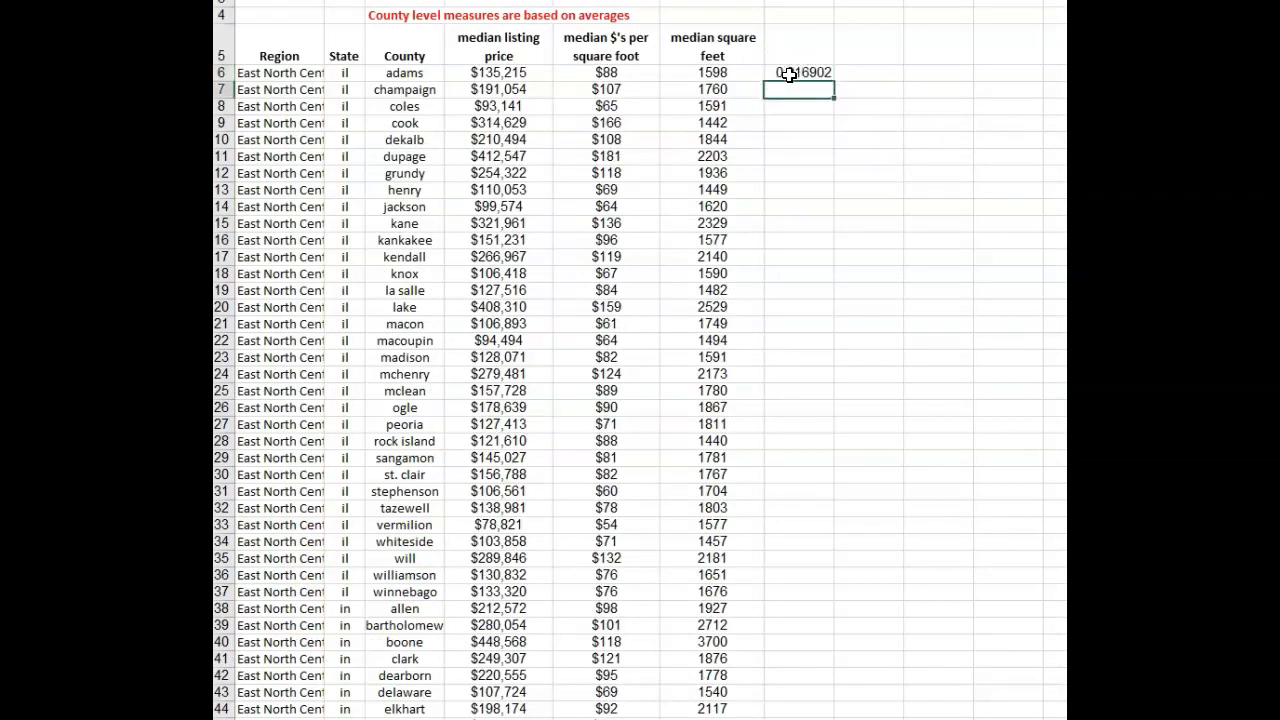
{"action": "left_click", "coordinate": [805, 75]}
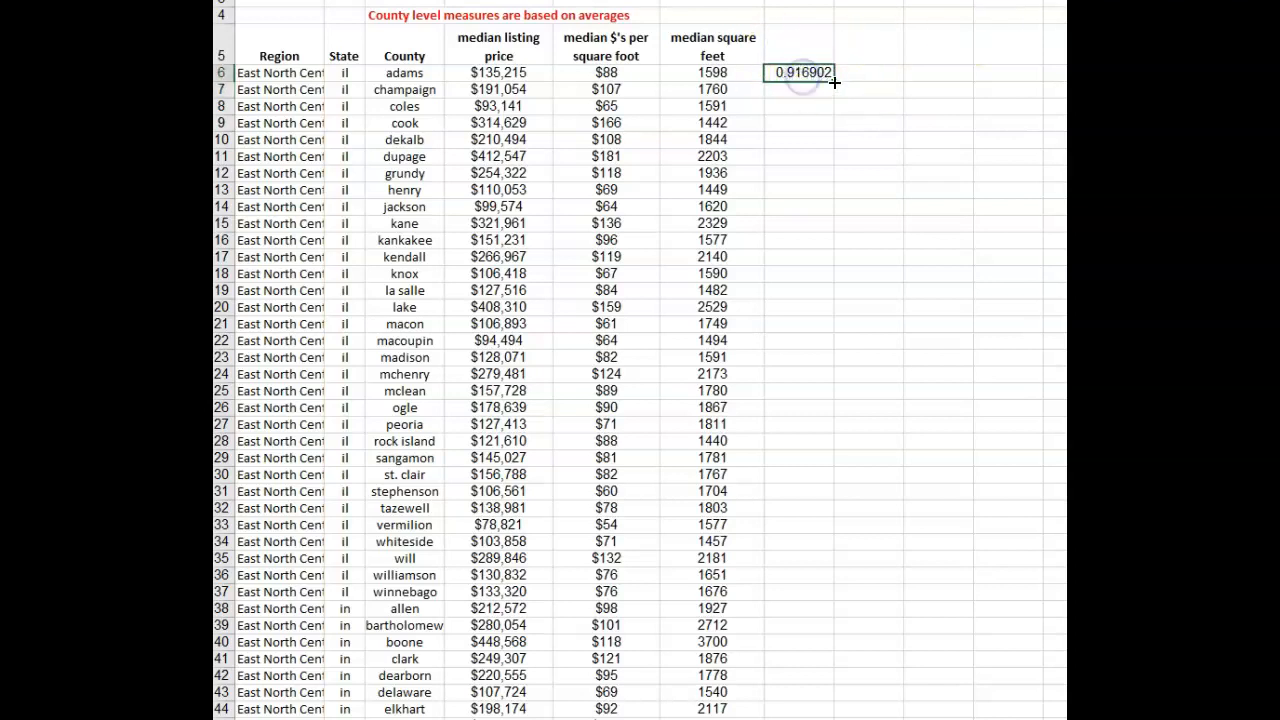
{"action": "left_click_drag", "start_coordinate": [822, 133], "coordinate": [756, 406]}
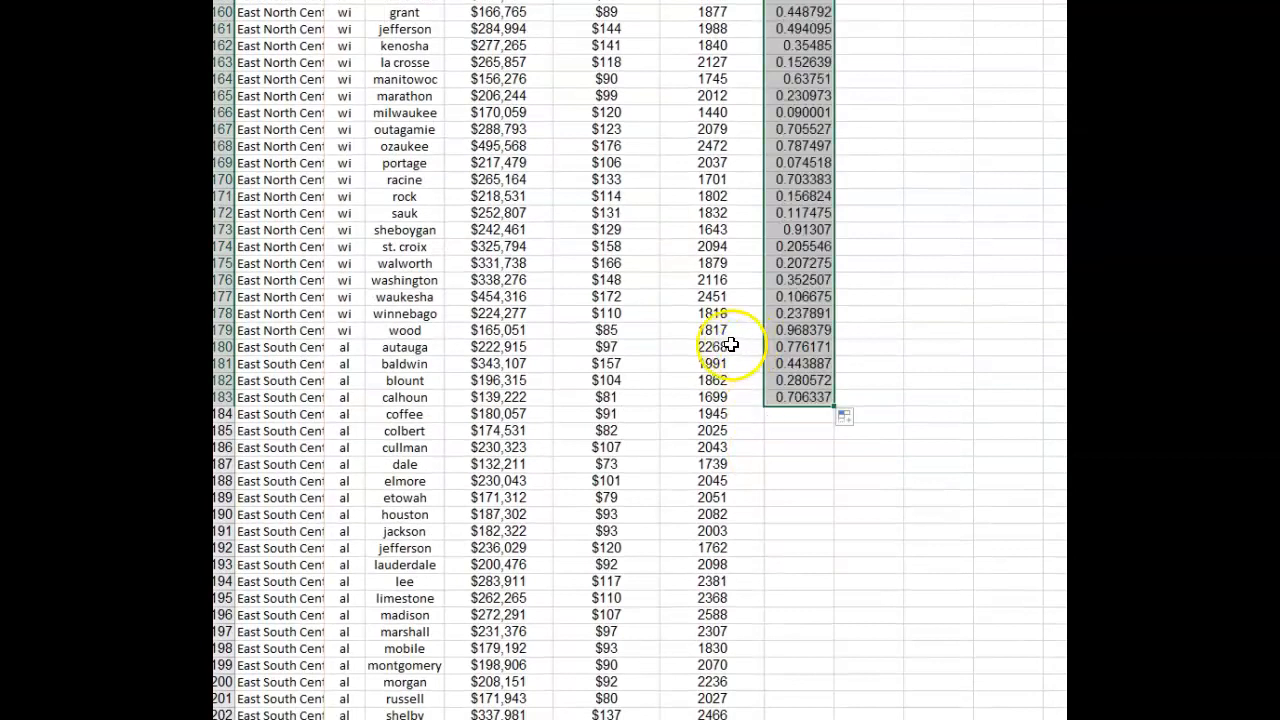
Select the East North Central rows A6:G179 and sort them by Column G from smallest to largest
{"action": "left_click_drag", "start_coordinate": [805, 329], "coordinate": [254, 27]}
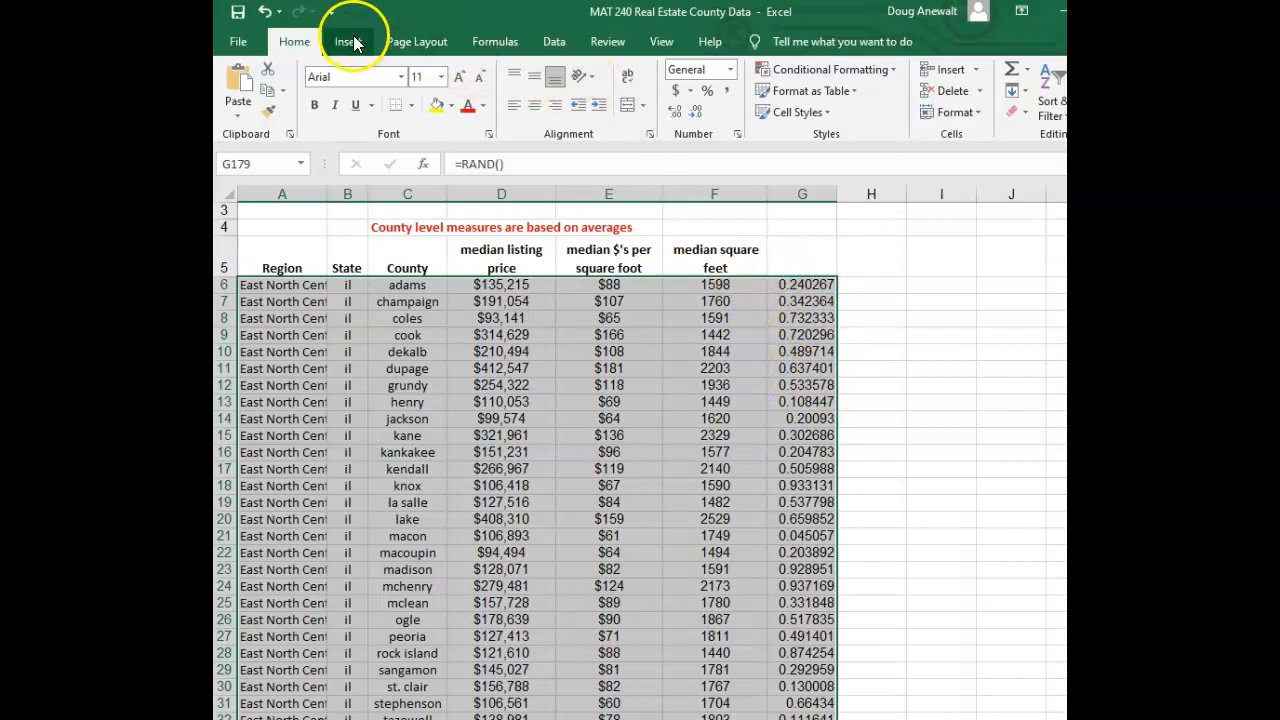
{"action": "left_click", "coordinate": [554, 41]}
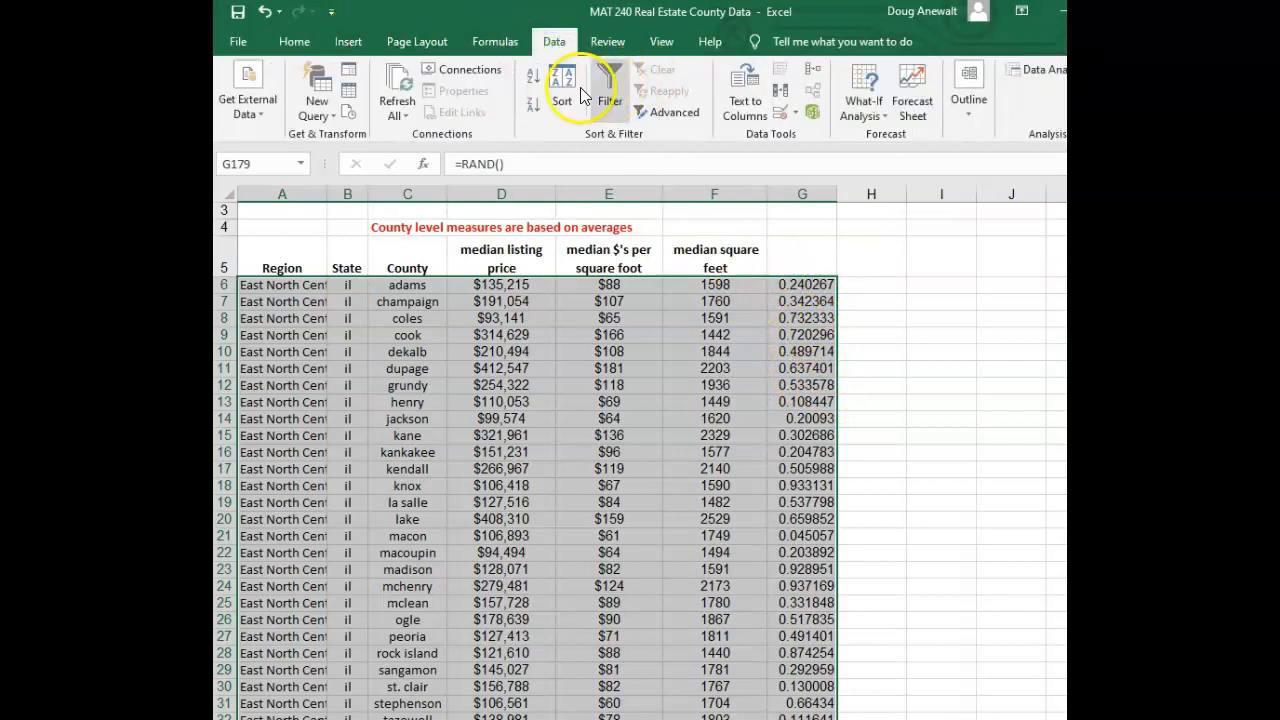
{"action": "left_click", "coordinate": [562, 88]}
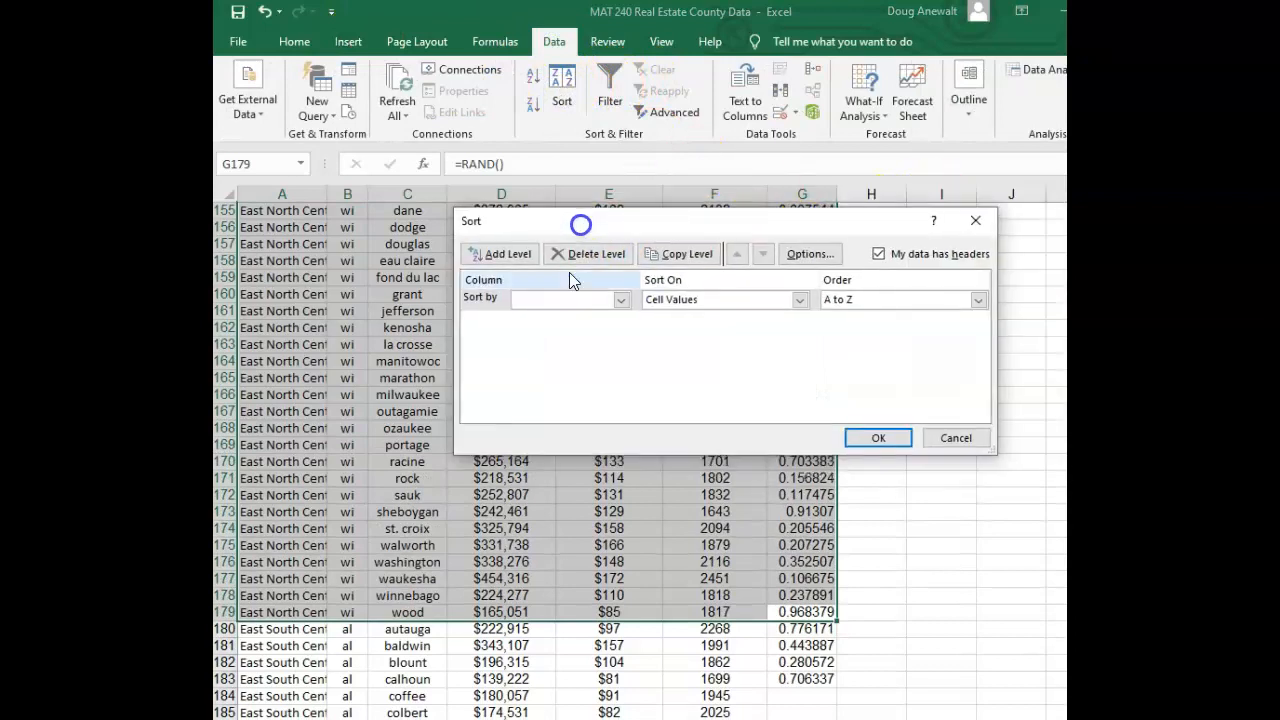
{"action": "left_click", "coordinate": [620, 299]}
{"action": "left_click", "coordinate": [640, 278]}
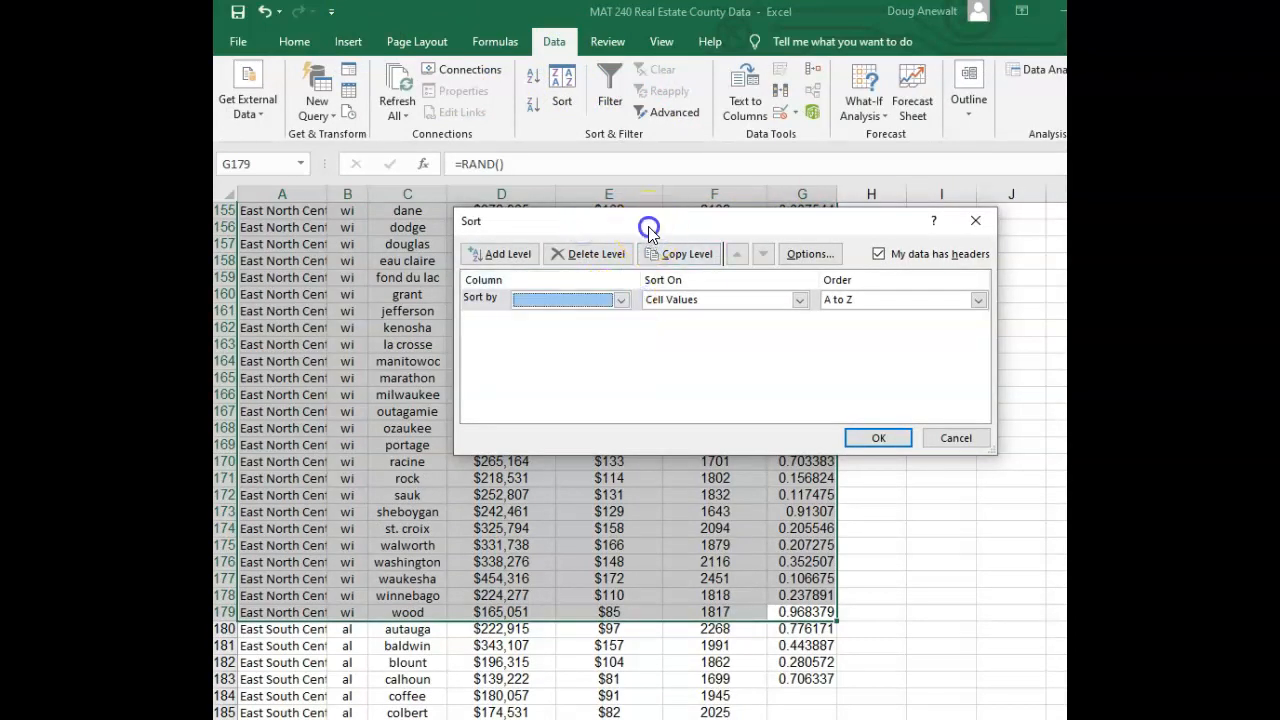
{"action": "left_click_drag", "start_coordinate": [651, 229], "coordinate": [639, 293]}
{"action": "left_click", "coordinate": [609, 363]}
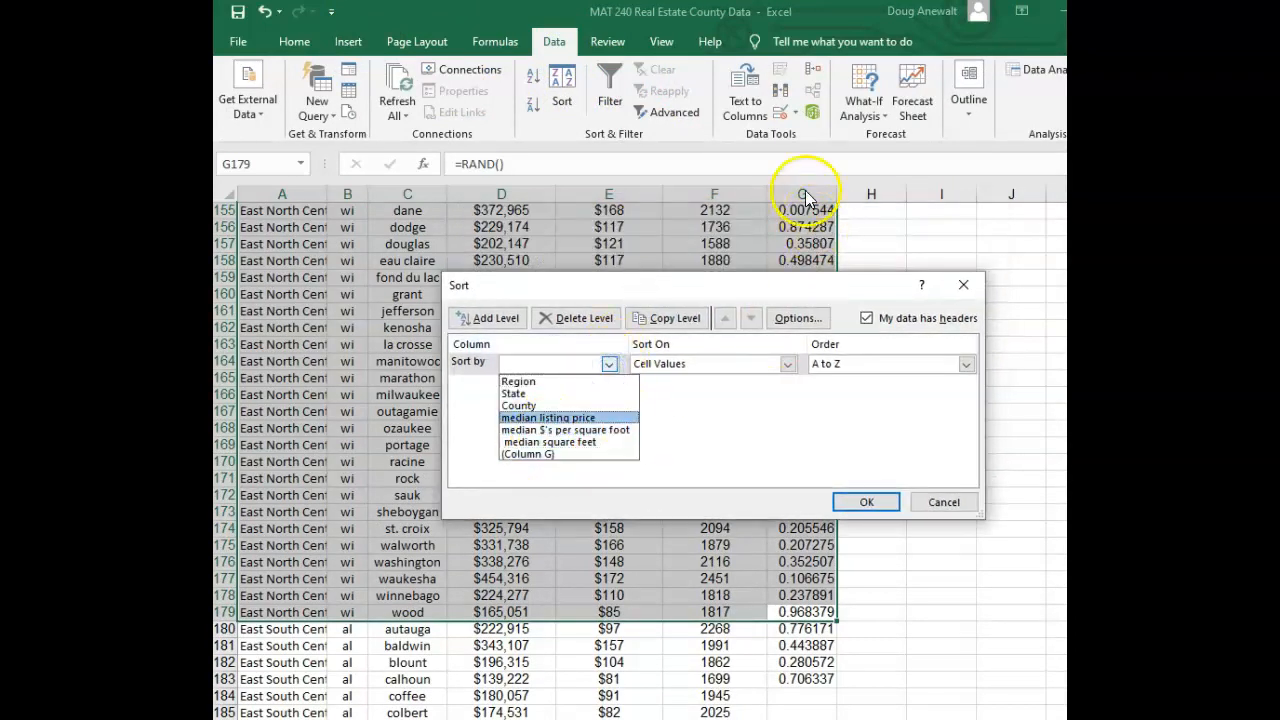
{"action": "left_click", "coordinate": [524, 455]}
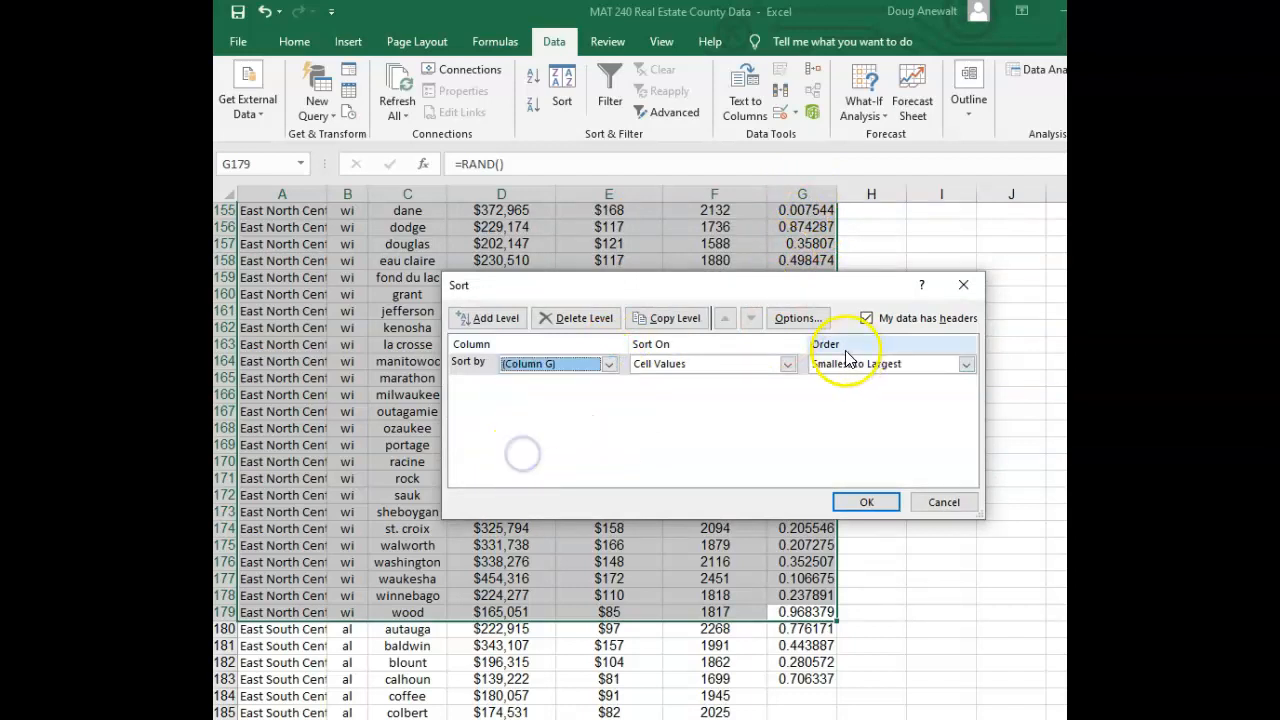
{"action": "left_click", "coordinate": [866, 504]}
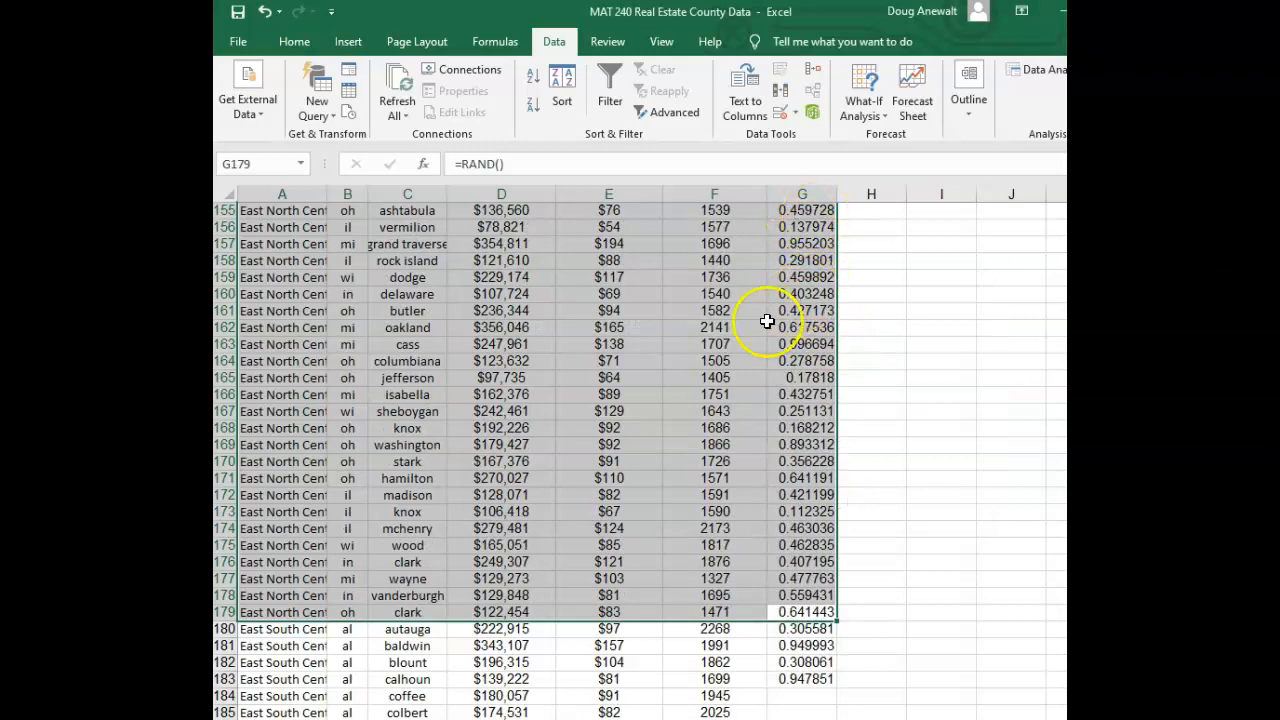
Scroll back to the top of the sorted data and select cell A6
{"action": "scroll", "coordinate": [786, 400], "scroll_direction": "up", "scroll_amount": 19}
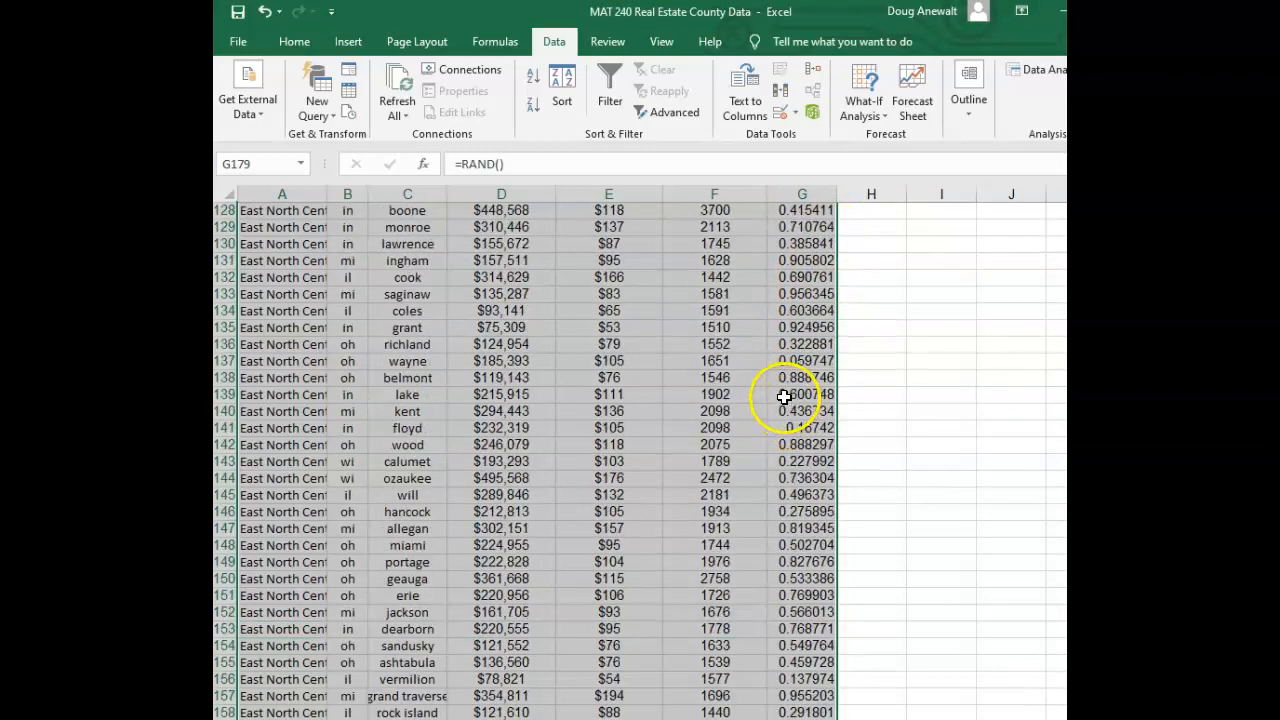
{"action": "scroll", "coordinate": [784, 394], "scroll_direction": "up", "scroll_amount": 20}
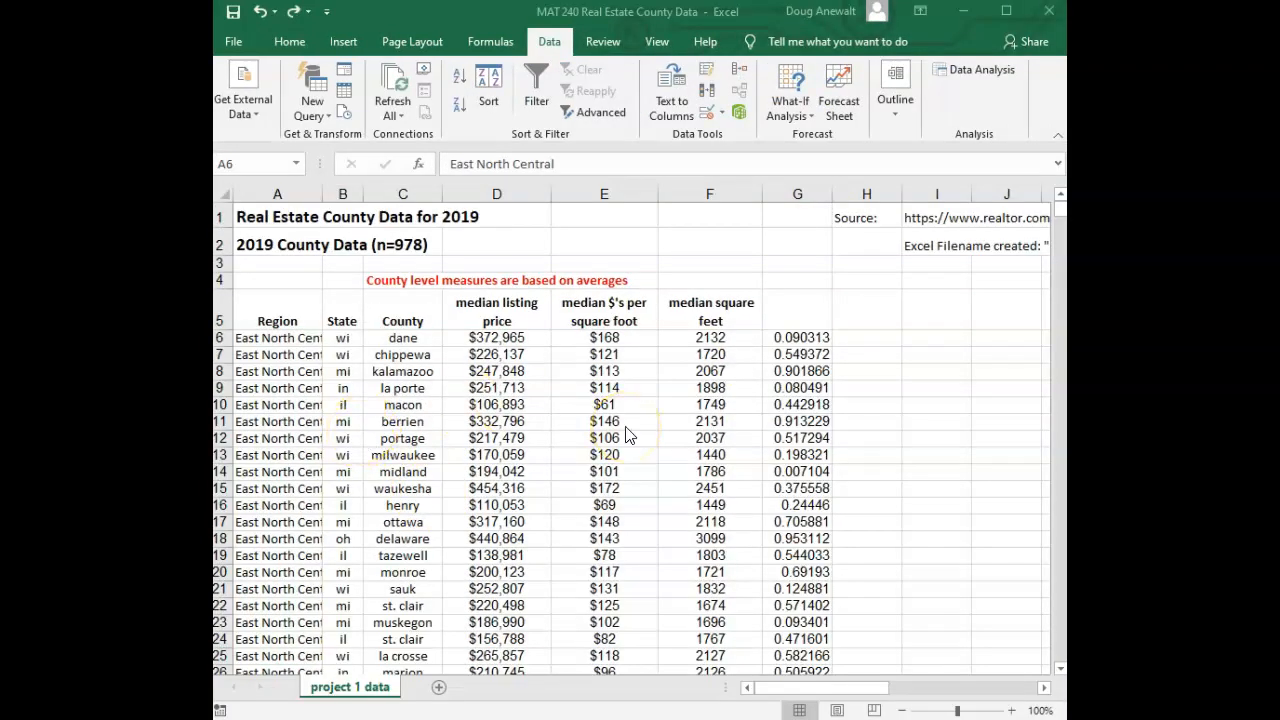
{"action": "left_click", "coordinate": [282, 339]}
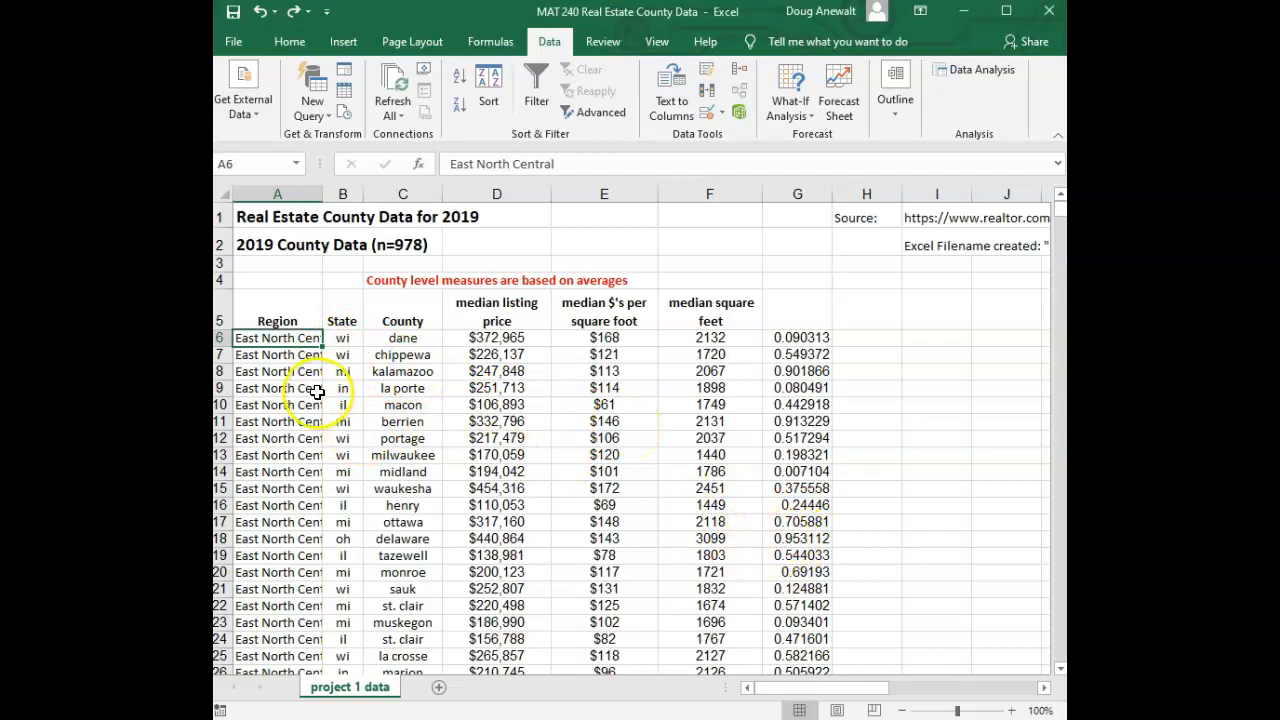
Select the first 50 sorted county rows A6:G55 and copy them
{"action": "left_click", "coordinate": [302, 371]}
{"action": "left_click_drag", "start_coordinate": [289, 338], "coordinate": [278, 398]}
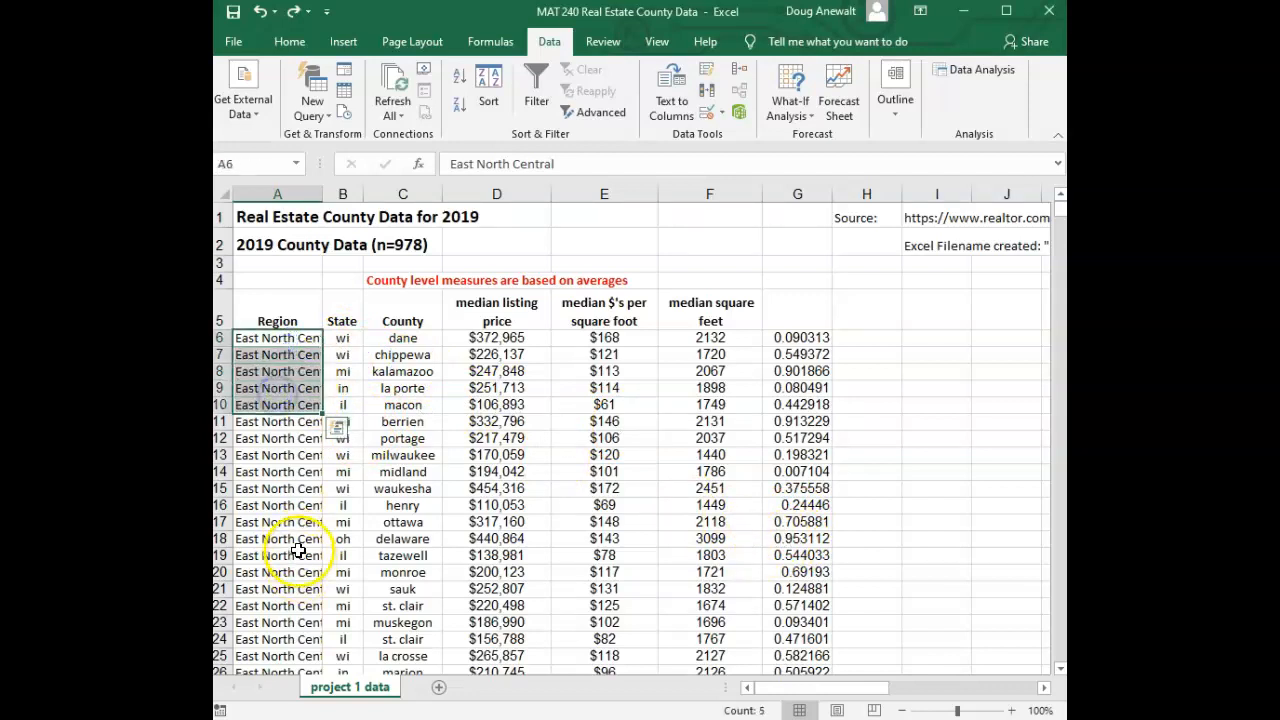
{"action": "left_click", "coordinate": [298, 552]}
{"action": "left_click_drag", "start_coordinate": [282, 338], "coordinate": [274, 430]}
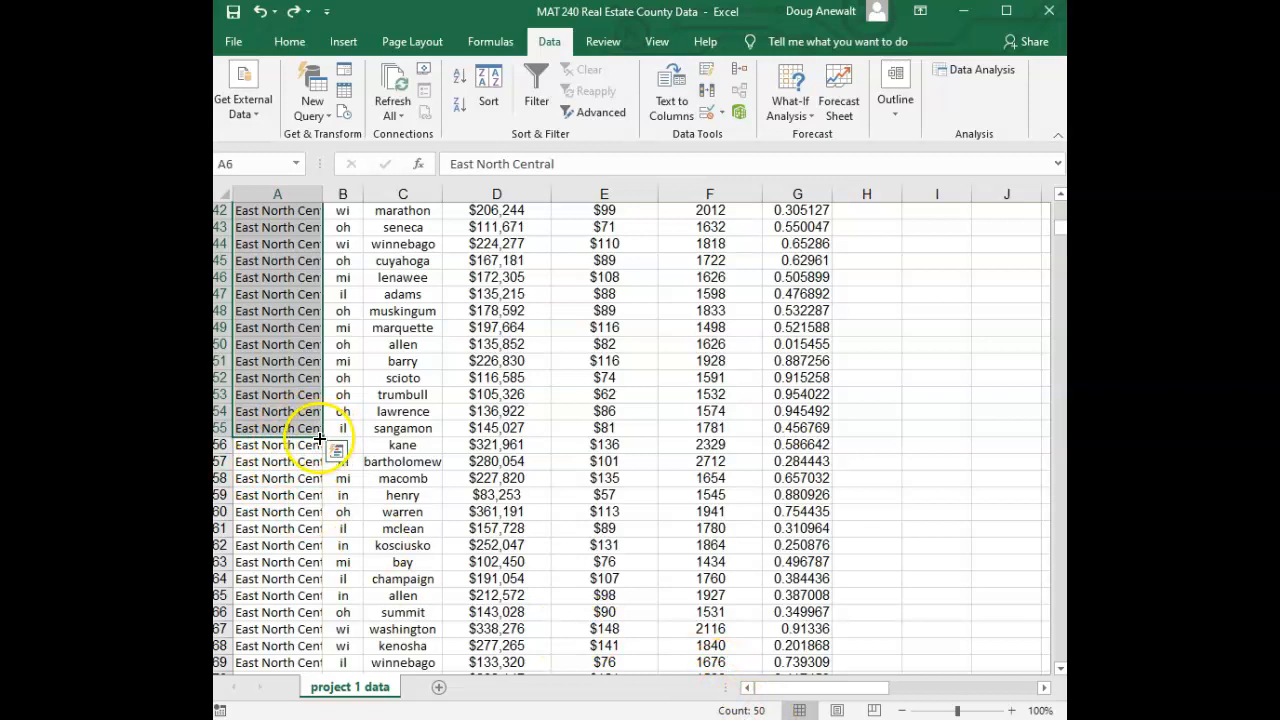
{"action": "left_click_drag", "start_coordinate": [272, 430], "coordinate": [781, 284]}
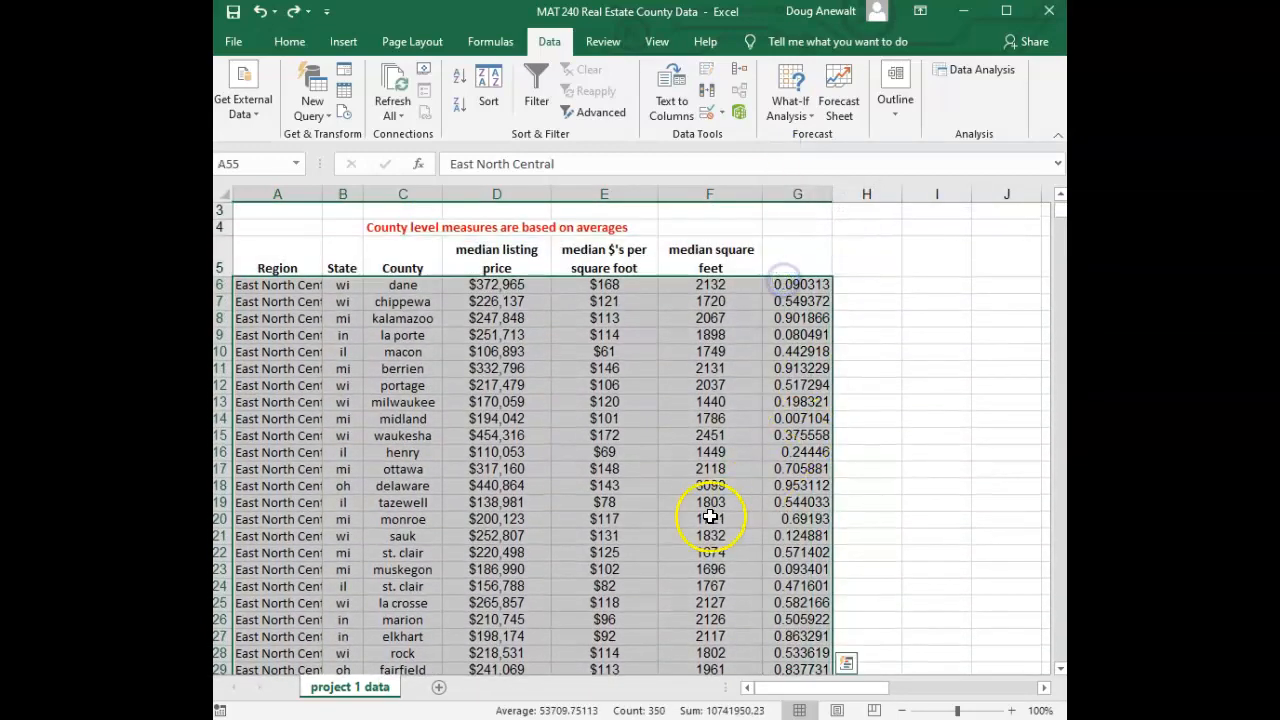
{"action": "scroll", "coordinate": [638, 513], "scroll_direction": "down", "scroll_amount": 1}
{"action": "scroll", "coordinate": [638, 513], "scroll_direction": "up", "scroll_amount": 1}
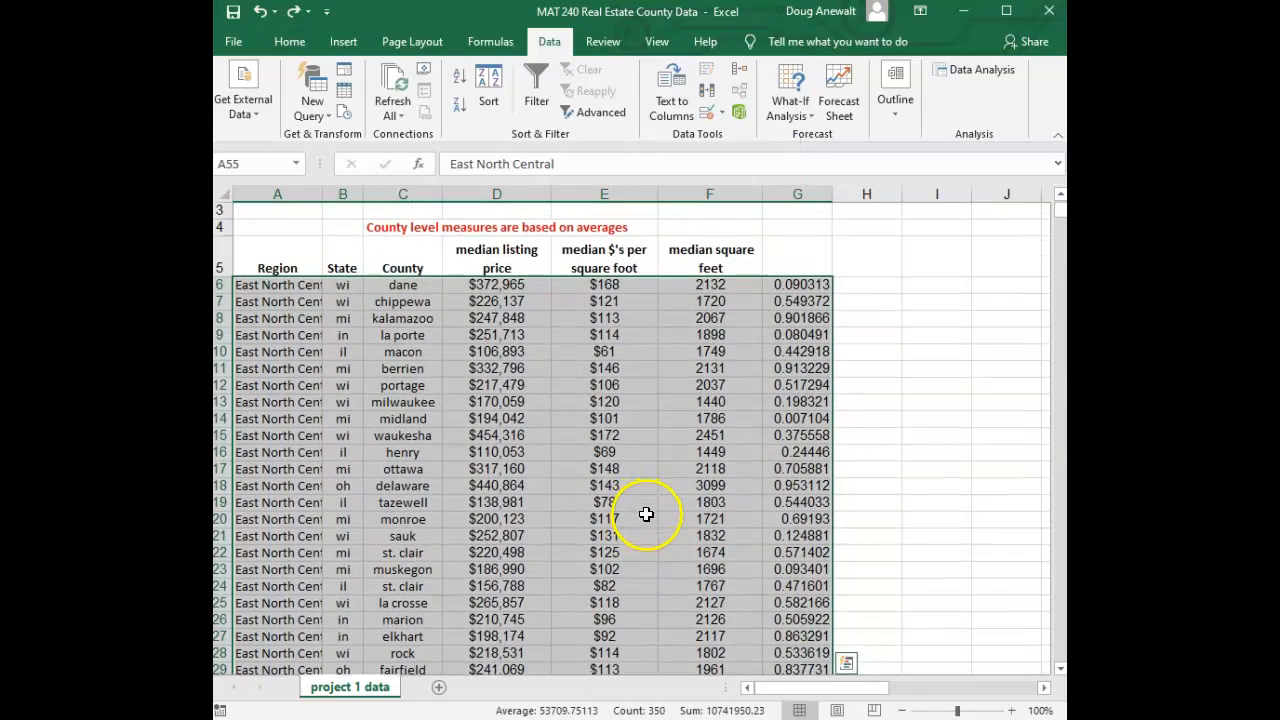
{"action": "key", "text": "ctrl+c"}
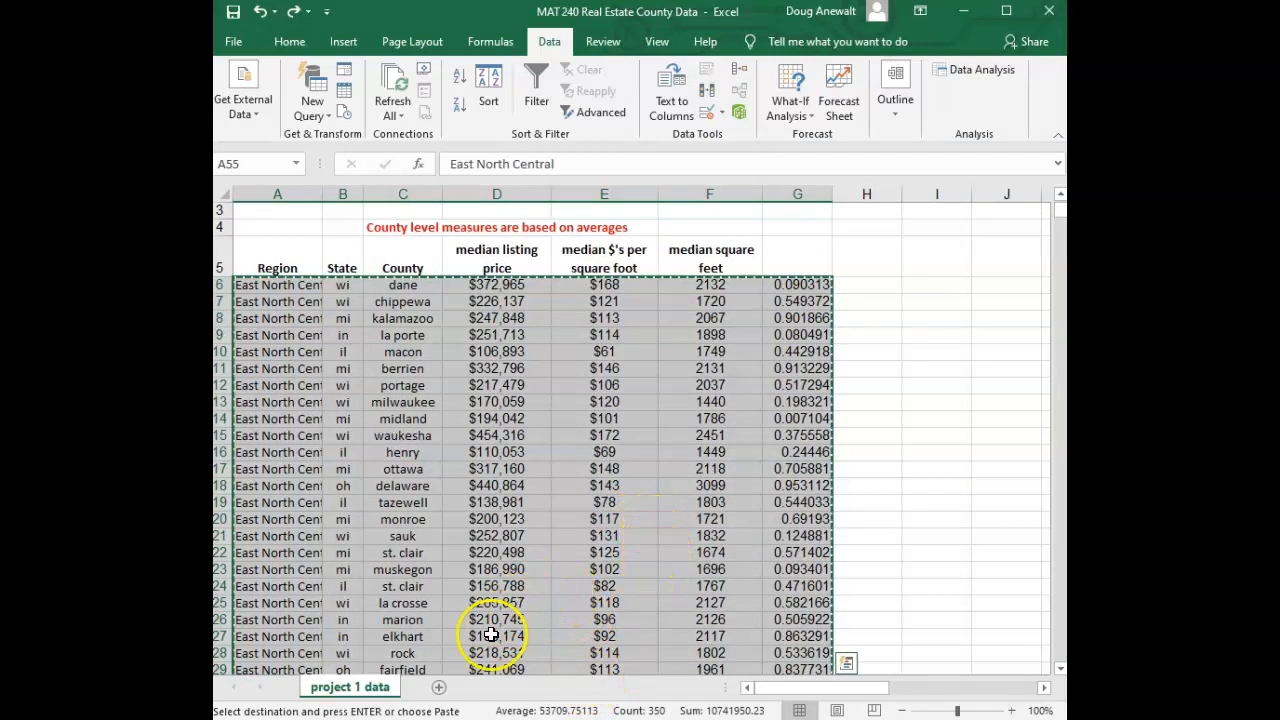
Add a new sheet and paste the 50 copied county rows starting at cell A2
{"action": "left_click", "coordinate": [438, 688]}
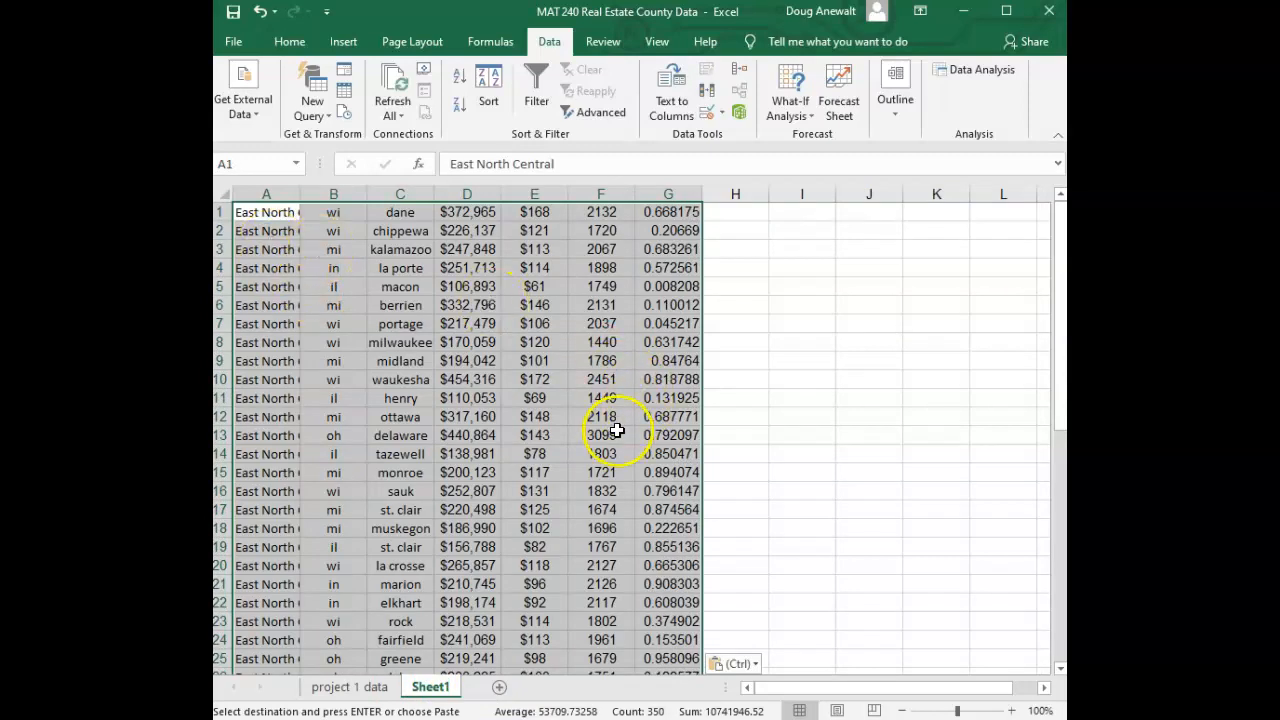
{"action": "scroll", "coordinate": [605, 425], "scroll_direction": "down", "scroll_amount": 9}
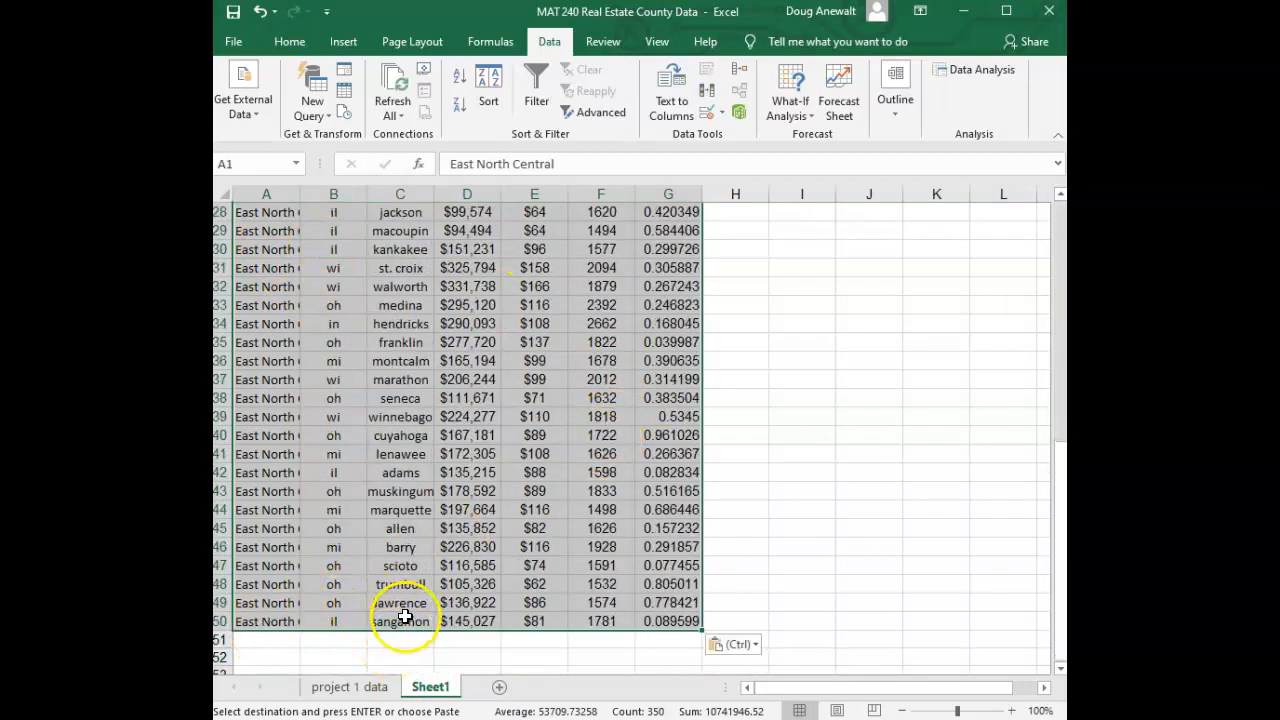
{"action": "scroll", "coordinate": [400, 623], "scroll_direction": "up", "scroll_amount": 9}
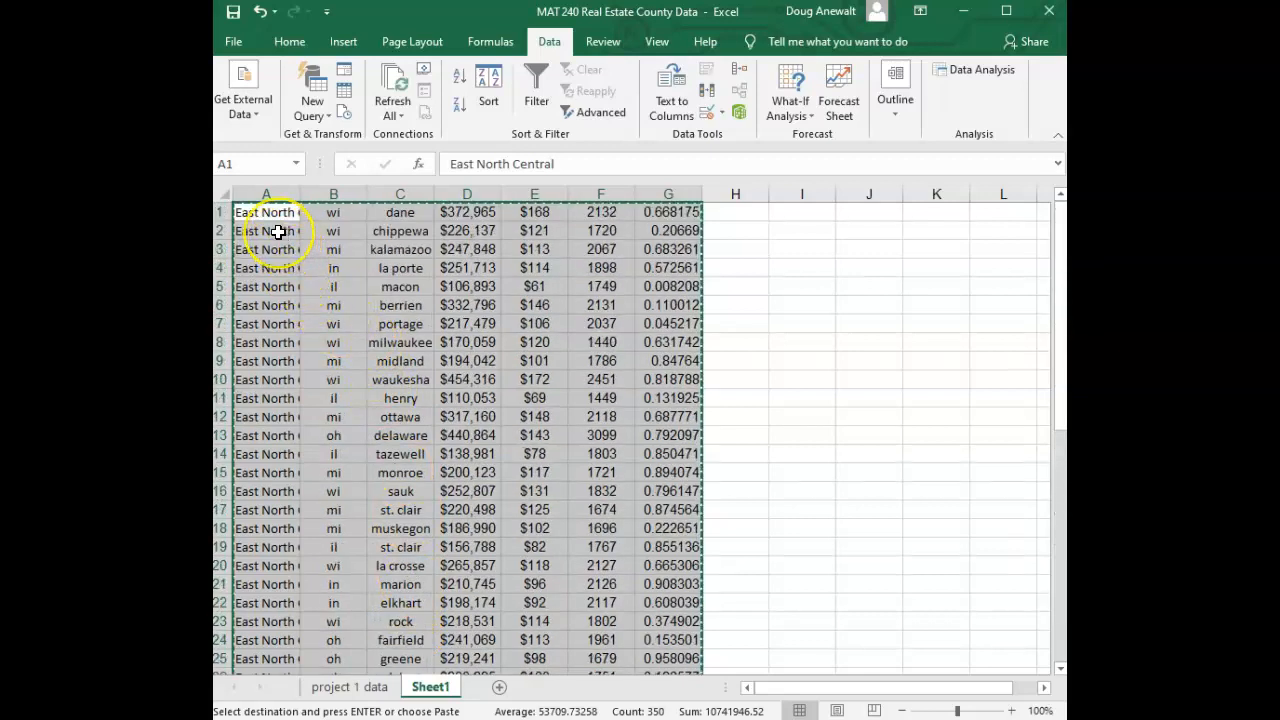
{"action": "left_click", "coordinate": [274, 231]}
{"action": "key", "text": "ctrl+v"}
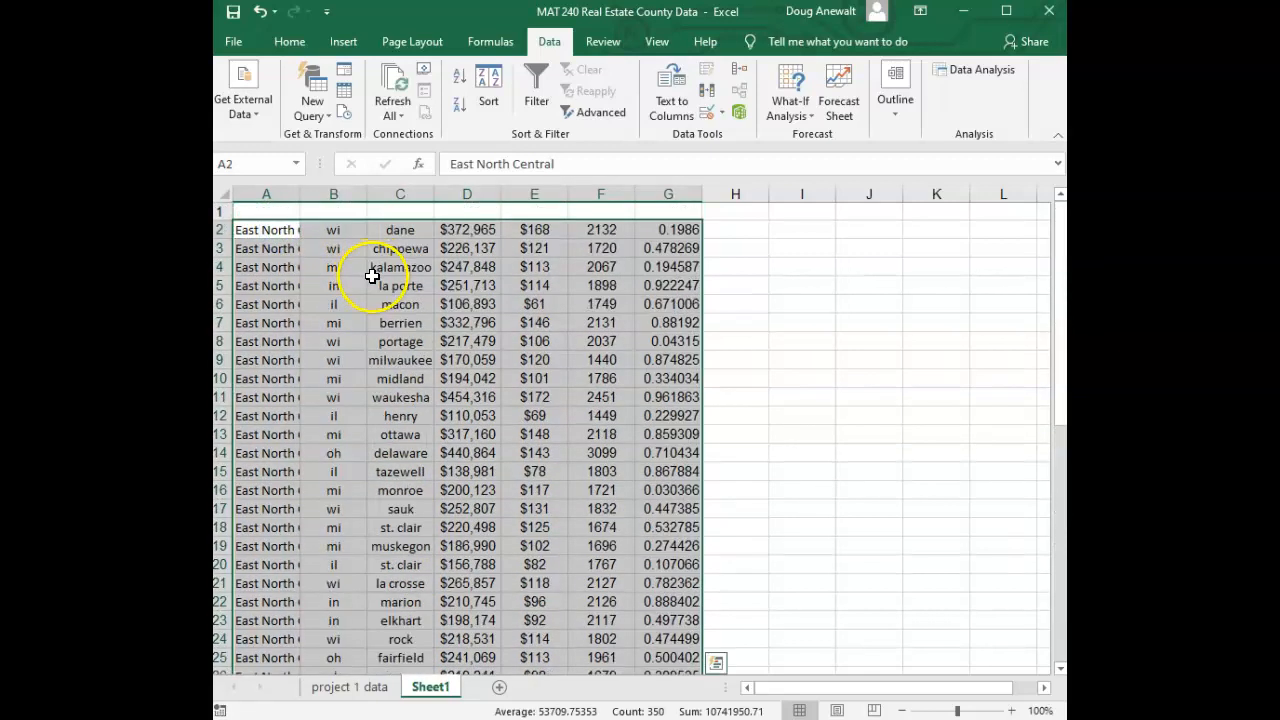
Copy the header row A5:F5 from the project 1 data sheet into cell A1 of the new sheet
{"action": "left_click", "coordinate": [350, 688]}
{"action": "left_click_drag", "start_coordinate": [275, 255], "coordinate": [698, 265]}
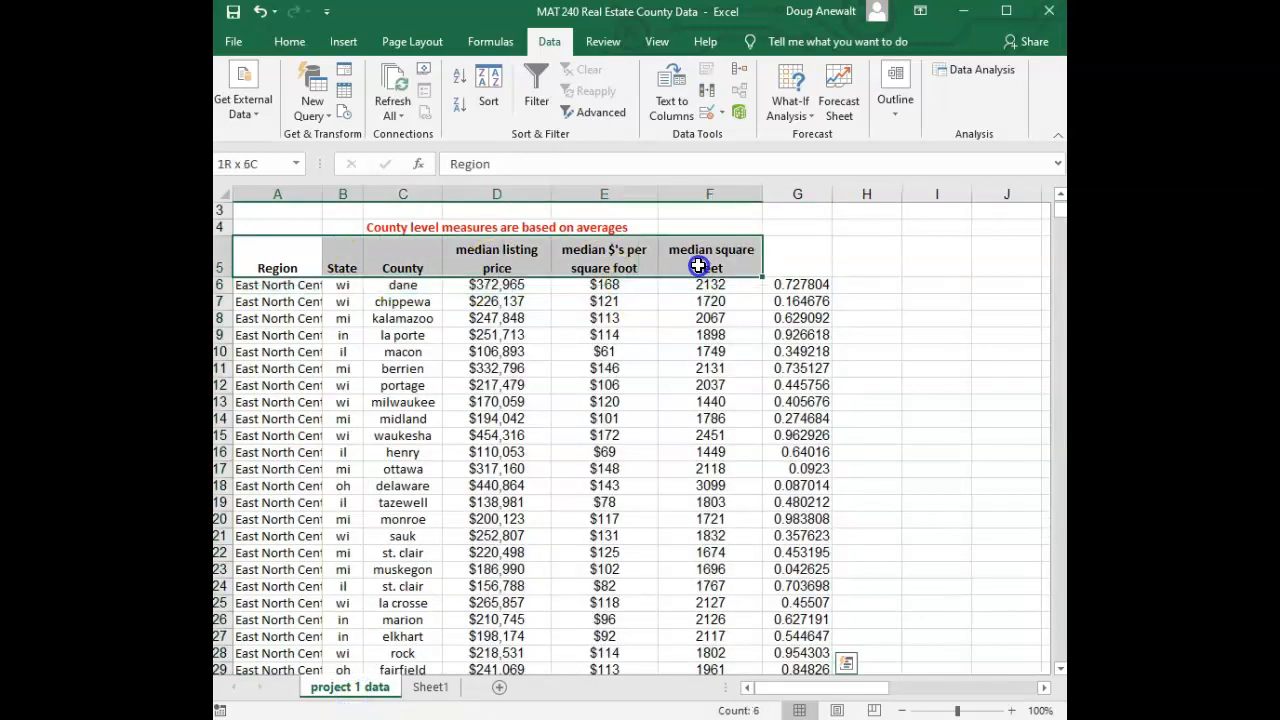
{"action": "key", "text": "ctrl+c"}
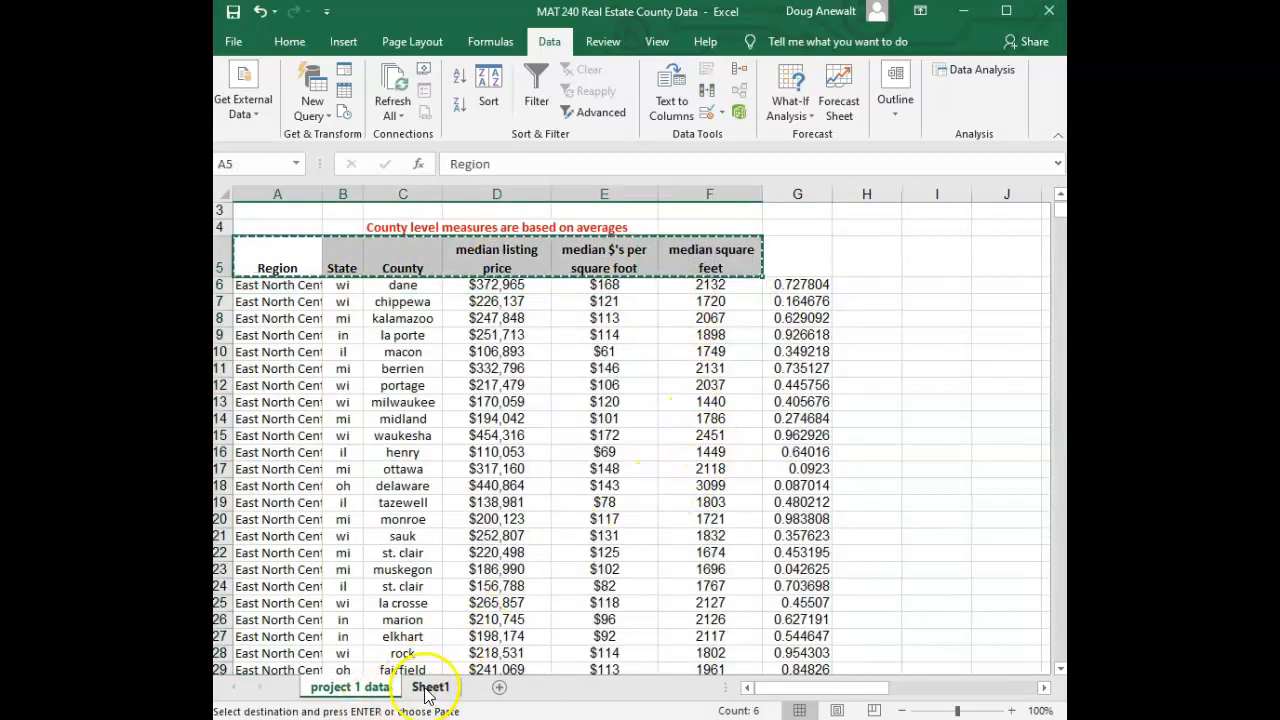
{"action": "left_click", "coordinate": [430, 688]}
{"action": "left_click", "coordinate": [277, 209]}
{"action": "key", "text": "ctrl+v"}
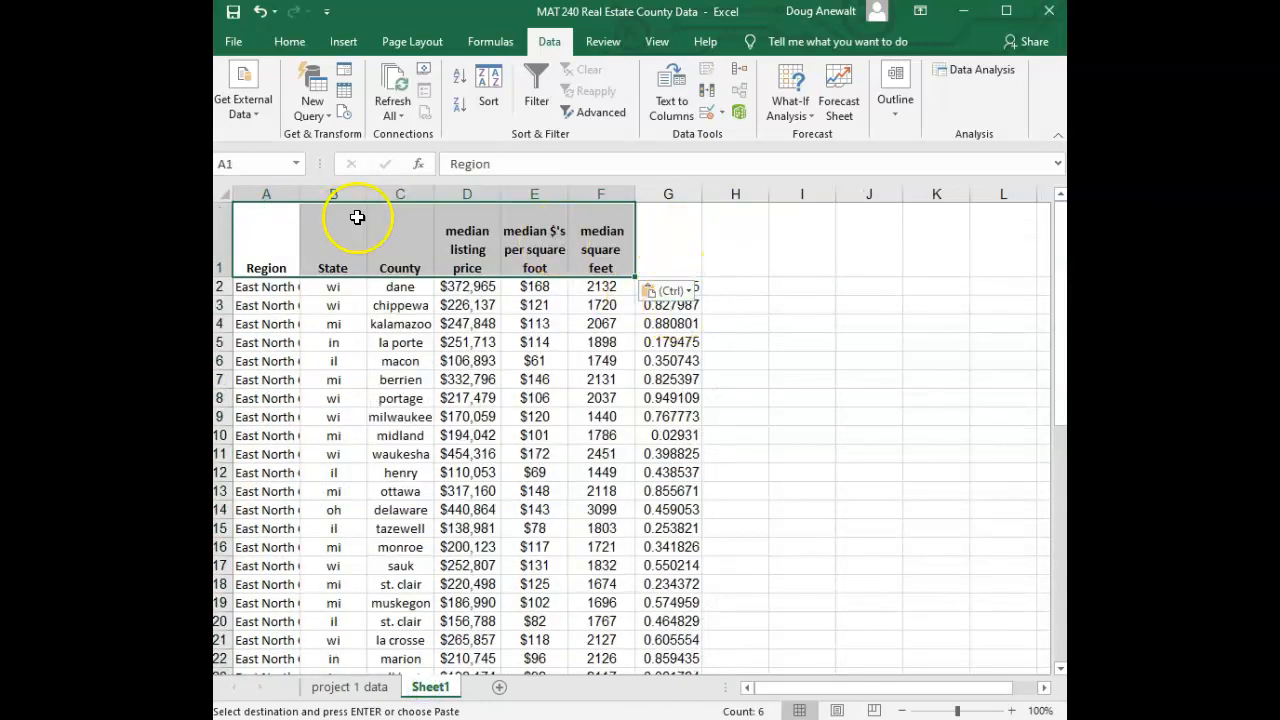
Delete column G holding the random numbers from the new sheet
{"action": "right_click", "coordinate": [670, 250]}
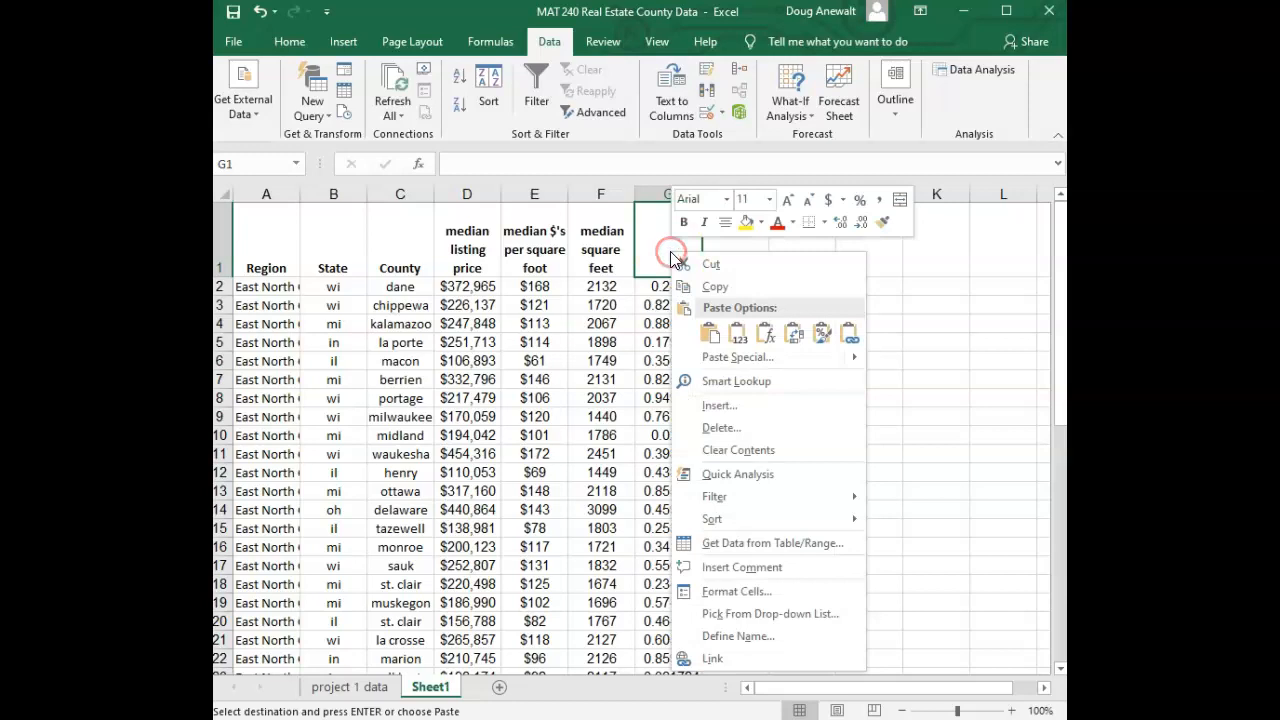
{"action": "left_click", "coordinate": [719, 427]}
{"action": "left_click", "coordinate": [661, 444]}
{"action": "left_click", "coordinate": [684, 478]}
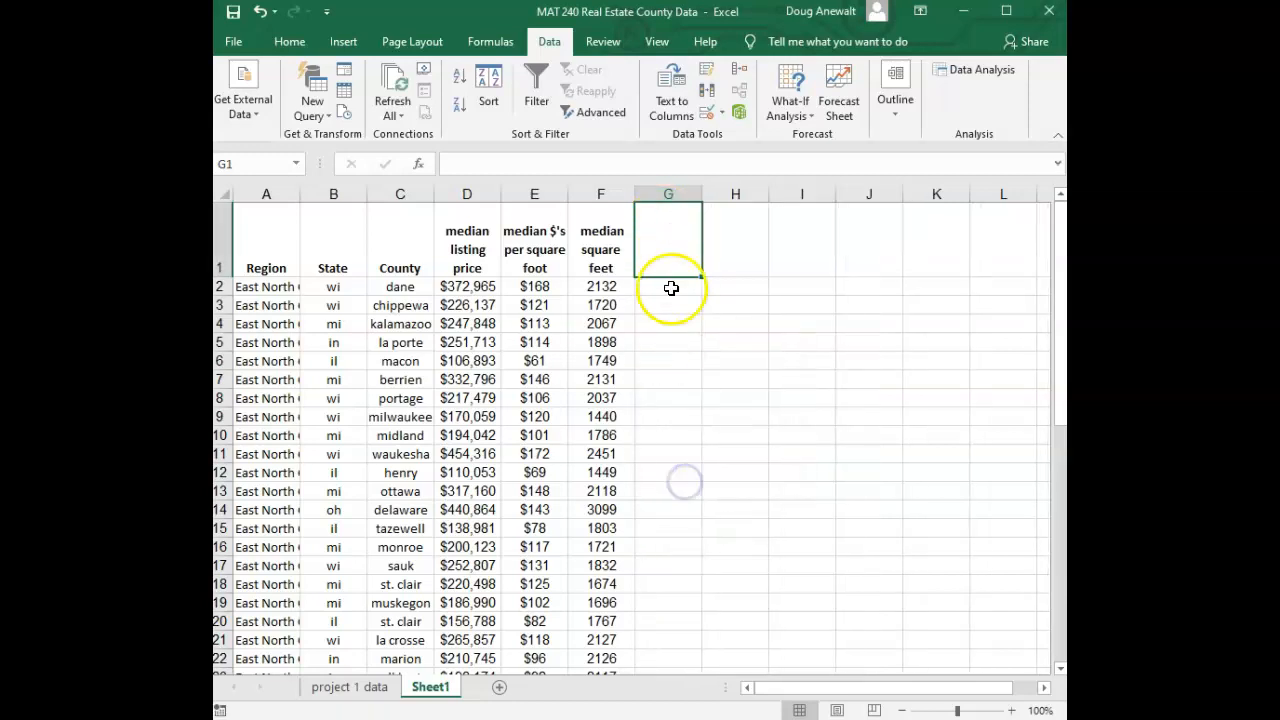
Delete the entire median $'s per square foot column from the new sheet
{"action": "left_click", "coordinate": [531, 258]}
{"action": "left_click", "coordinate": [543, 267]}
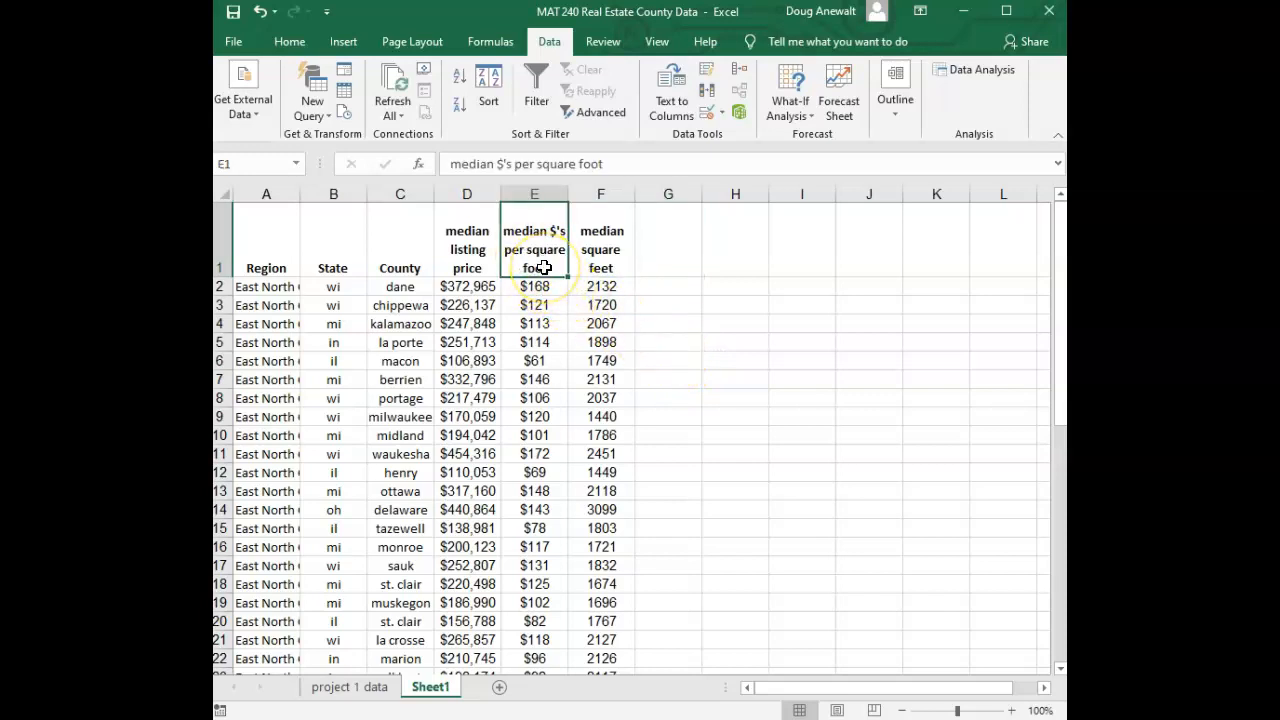
{"action": "left_click", "coordinate": [600, 258]}
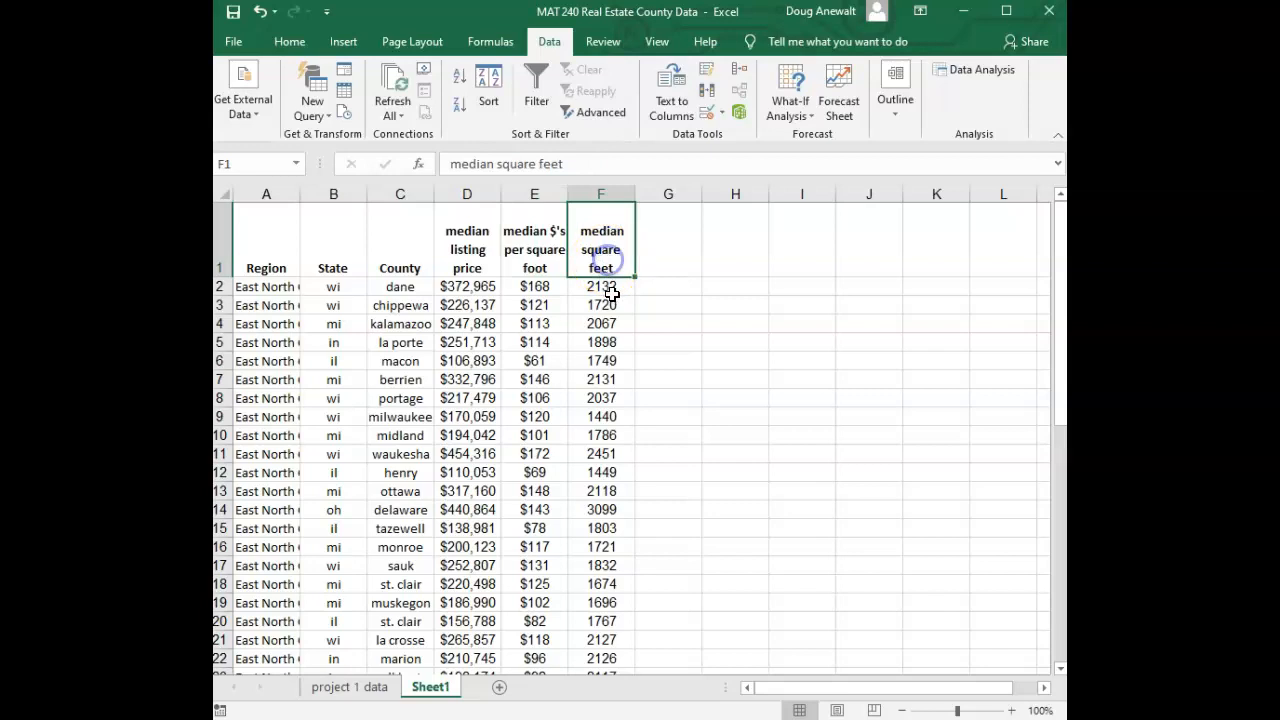
{"action": "left_click_drag", "start_coordinate": [603, 360], "coordinate": [605, 279]}
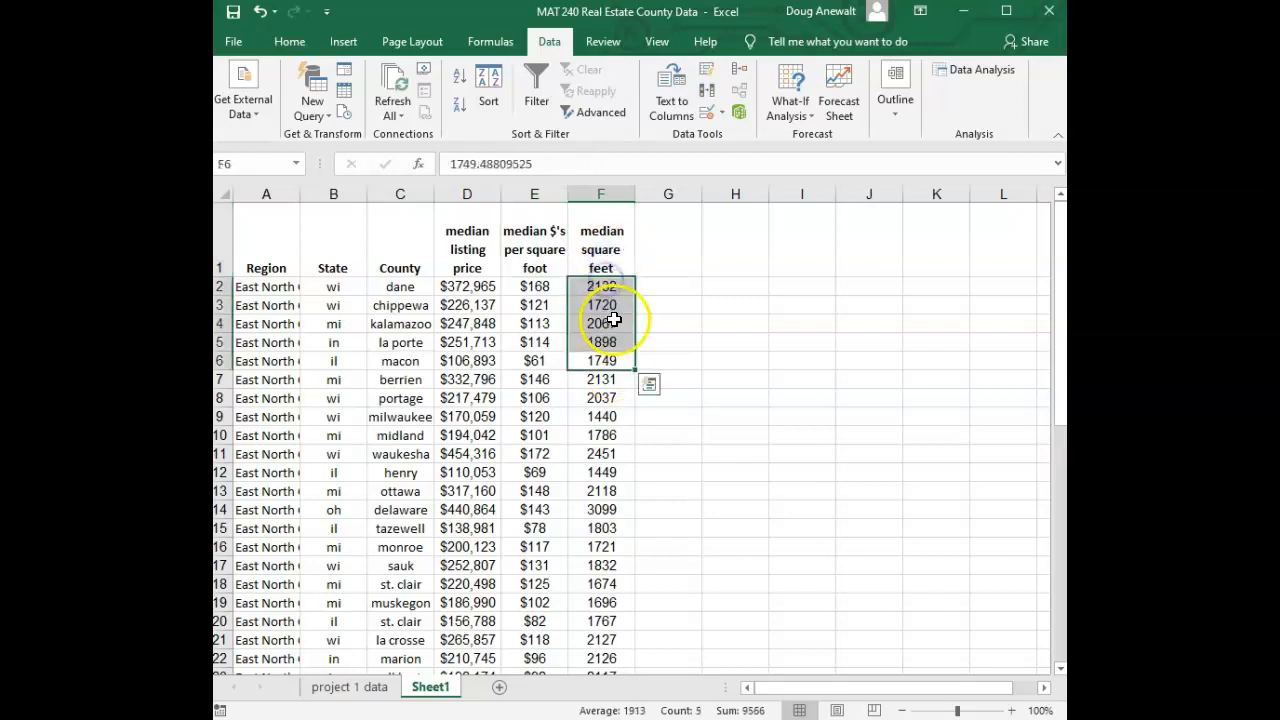
{"action": "left_click_drag", "start_coordinate": [460, 360], "coordinate": [464, 291]}
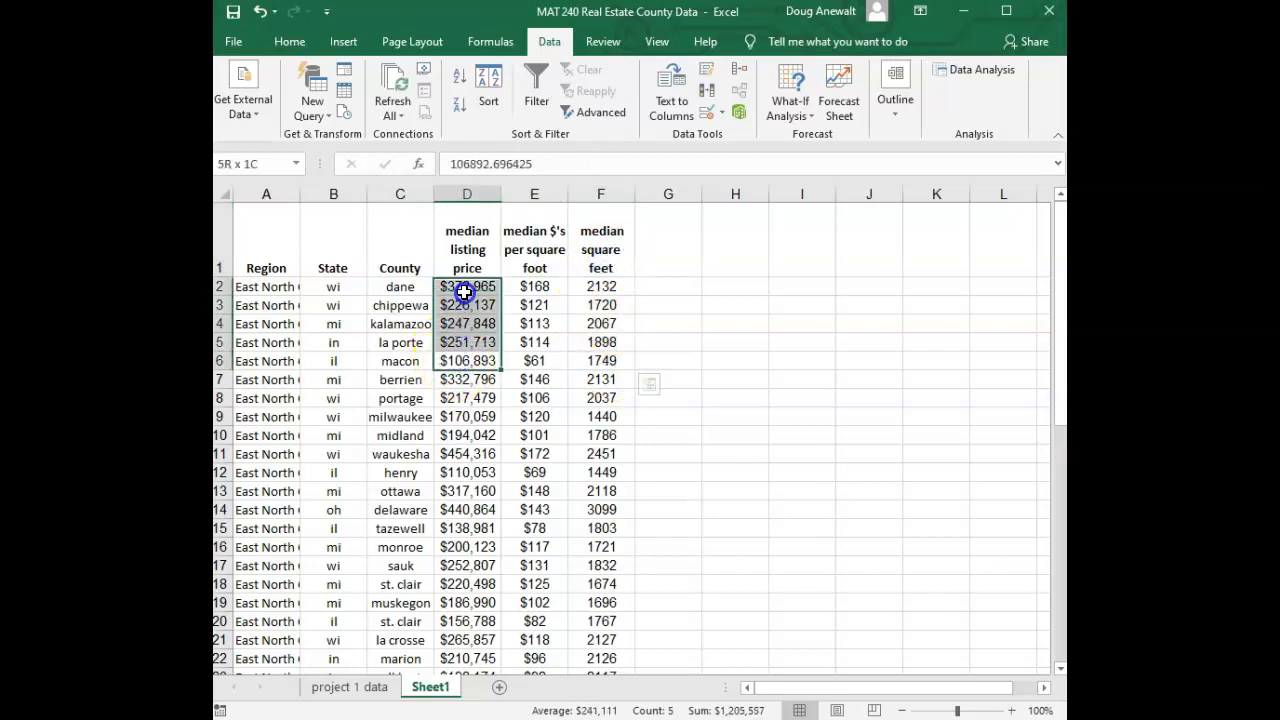
{"action": "left_click", "coordinate": [535, 254]}
{"action": "right_click", "coordinate": [537, 250]}
{"action": "left_click", "coordinate": [586, 425]}
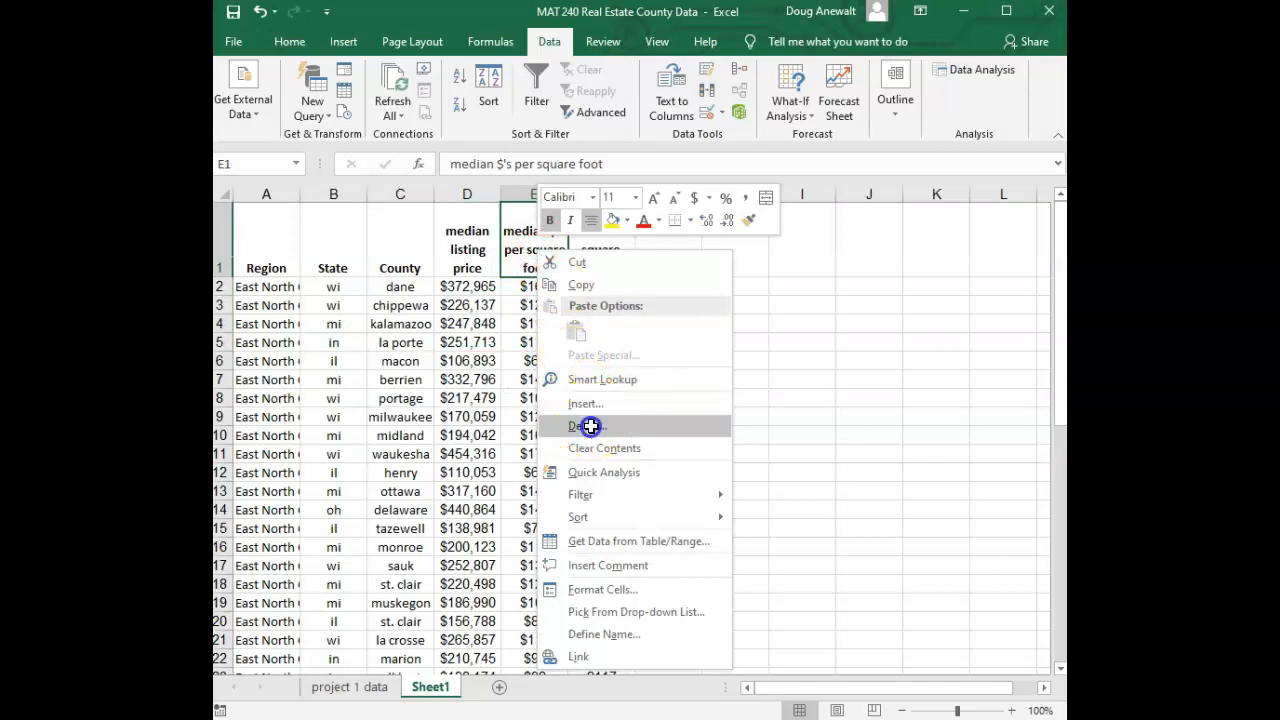
{"action": "left_click", "coordinate": [532, 426]}
{"action": "left_click", "coordinate": [532, 443]}
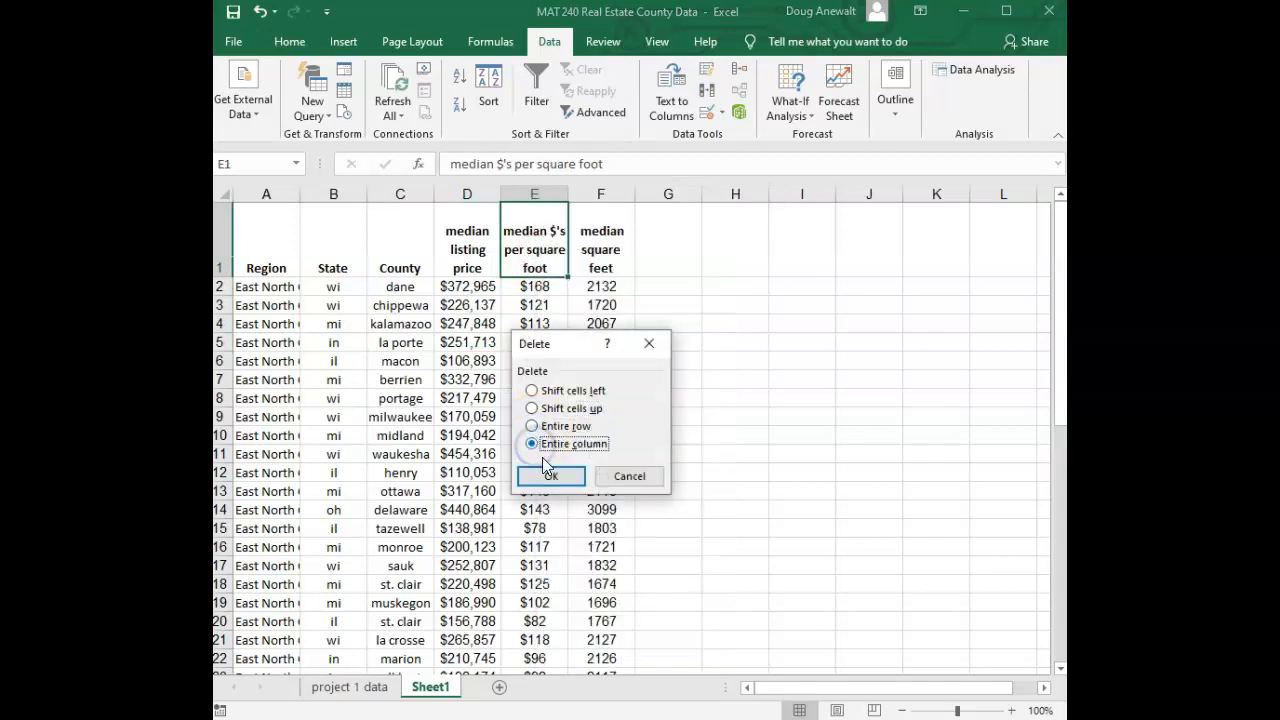
{"action": "left_click", "coordinate": [548, 475]}
{"action": "left_click", "coordinate": [605, 394]}
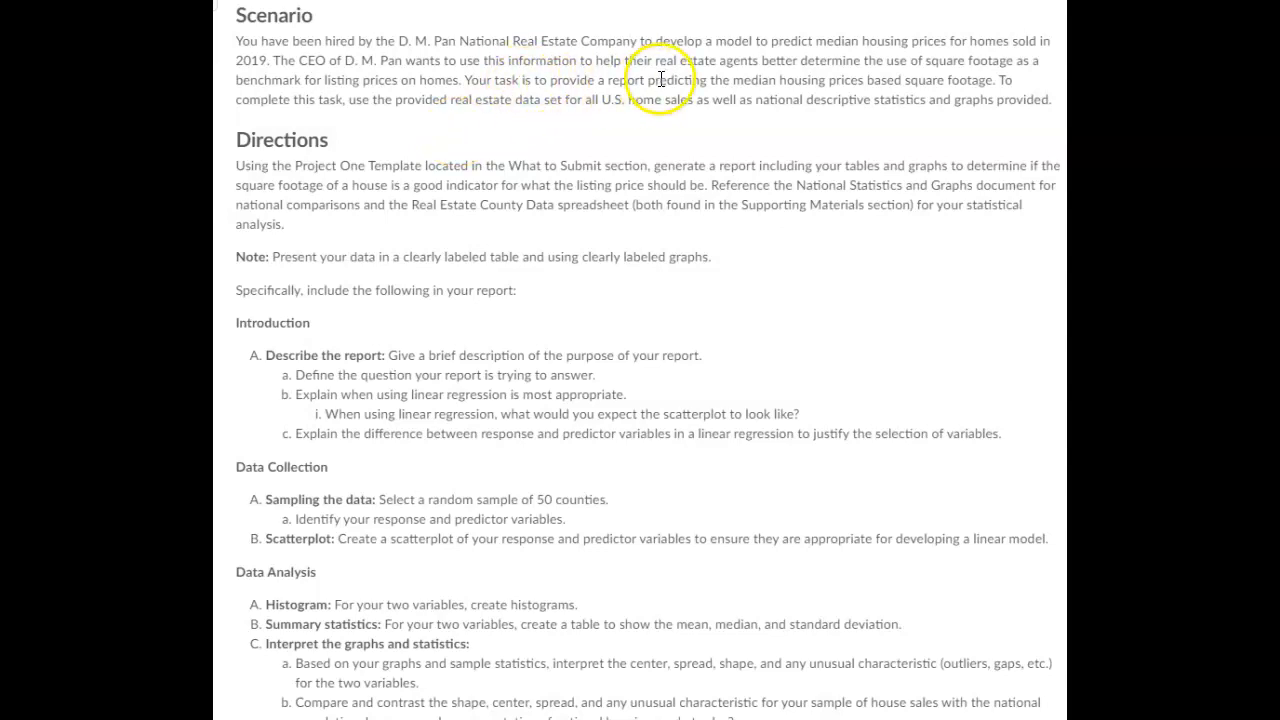
Review the scenario, the response and predictor variable reading, and the template's Data Collection sections
{"action": "left_click_drag", "start_coordinate": [661, 79], "coordinate": [831, 80]}
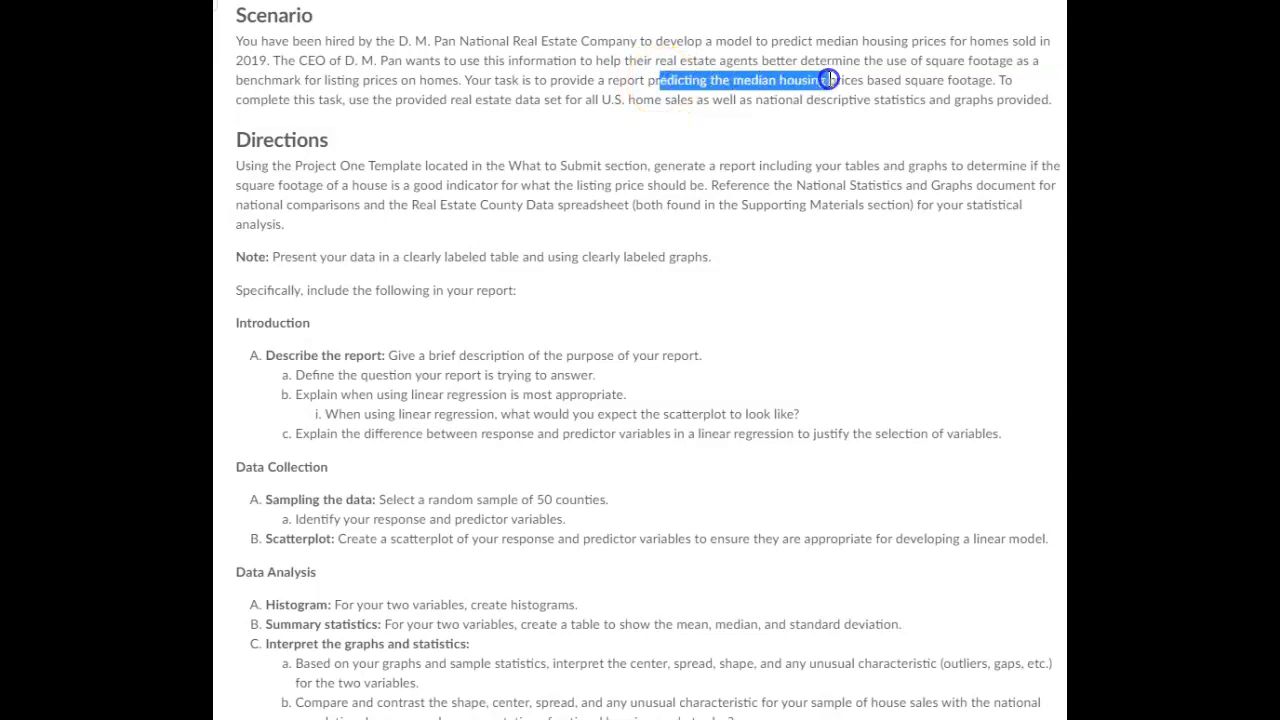
{"action": "left_click_drag", "start_coordinate": [918, 80], "coordinate": [990, 79]}
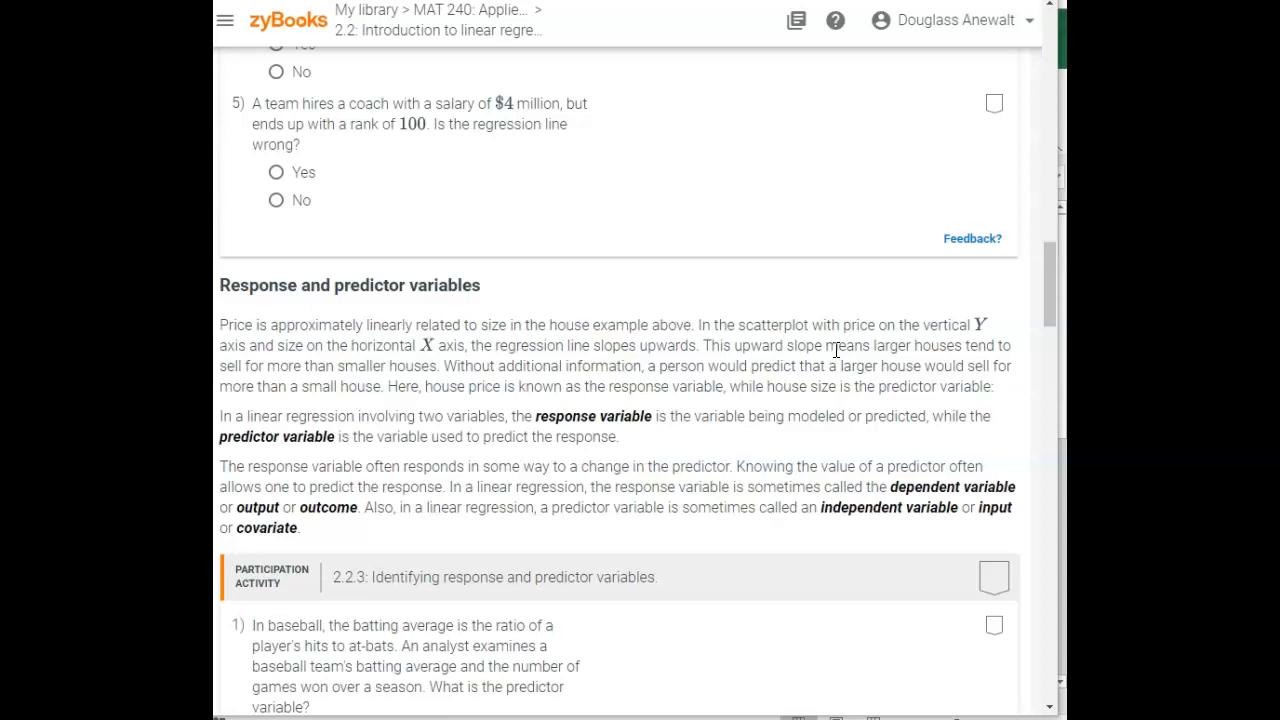
{"action": "left_click_drag", "start_coordinate": [228, 437], "coordinate": [615, 437]}
{"action": "left_click", "coordinate": [615, 437]}
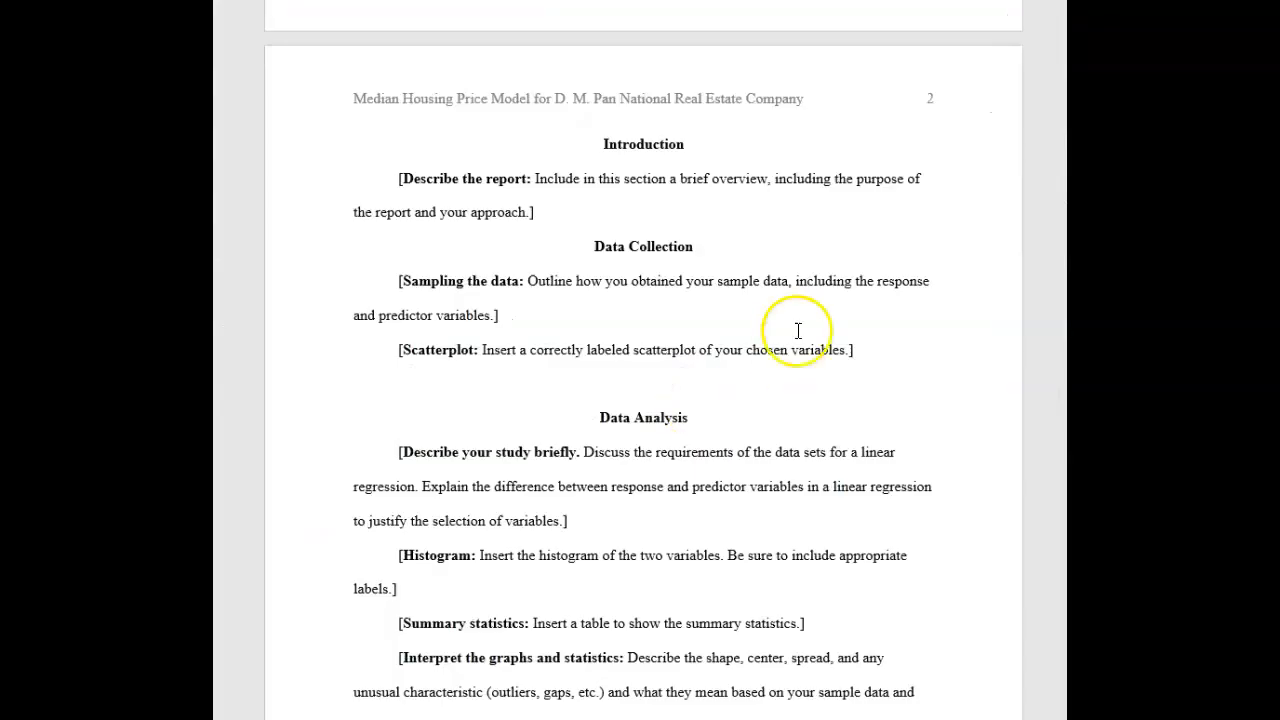
{"action": "left_click_drag", "start_coordinate": [400, 281], "coordinate": [533, 316]}
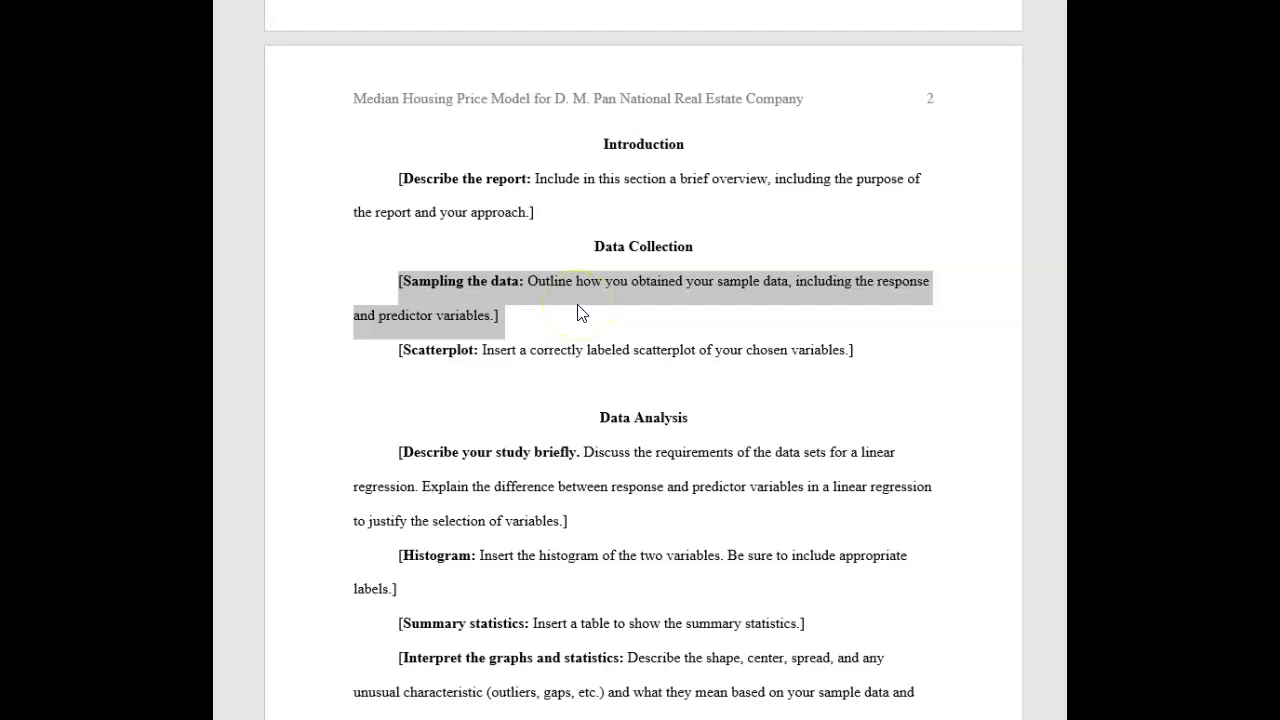
{"action": "left_click", "coordinate": [793, 287]}
{"action": "mouse_move", "coordinate": [793, 284]}
{"action": "left_mouse_down"}
{"action": "mouse_move", "coordinate": [808, 300]}
{"action": "mouse_move", "coordinate": [787, 305]}
{"action": "left_mouse_up"}
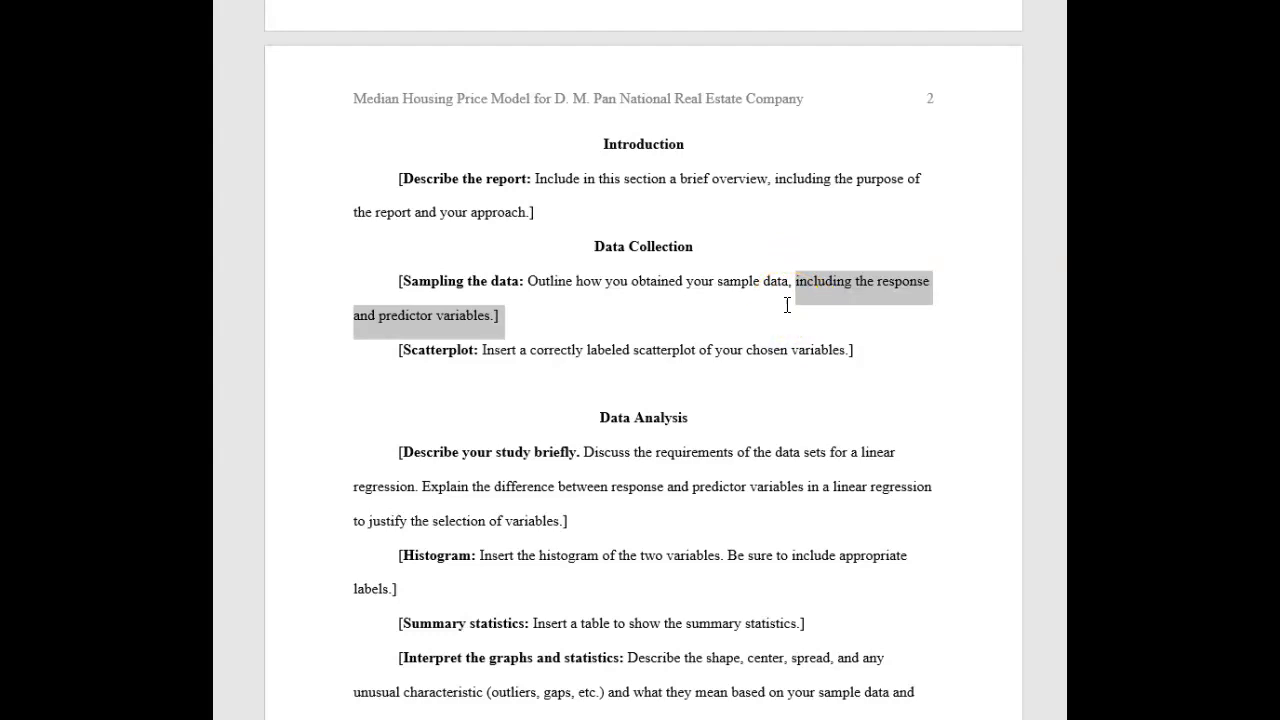
{"action": "left_click_drag", "start_coordinate": [398, 350], "coordinate": [891, 378]}
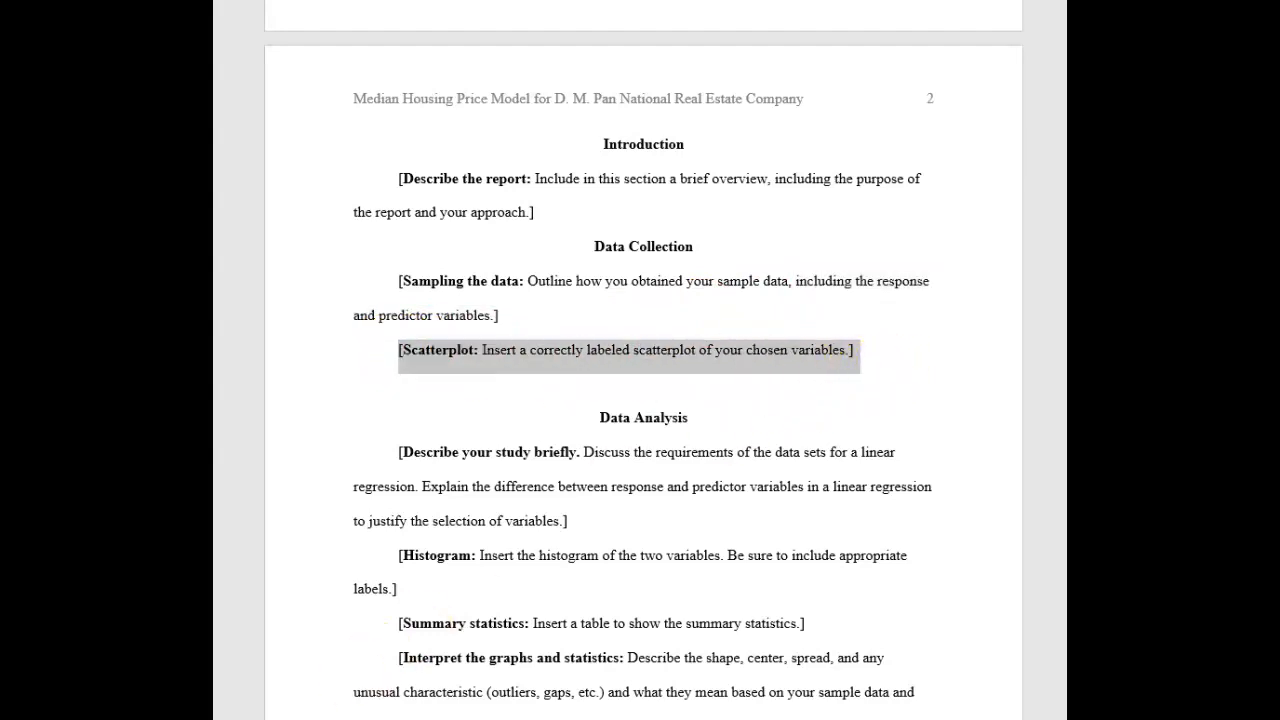
Move the median listing price column to column F so it follows median square feet
{"action": "key", "text": "alt+Tab"}
{"action": "left_click", "coordinate": [466, 338]}
{"action": "left_click_drag", "start_coordinate": [470, 226], "coordinate": [487, 634]}
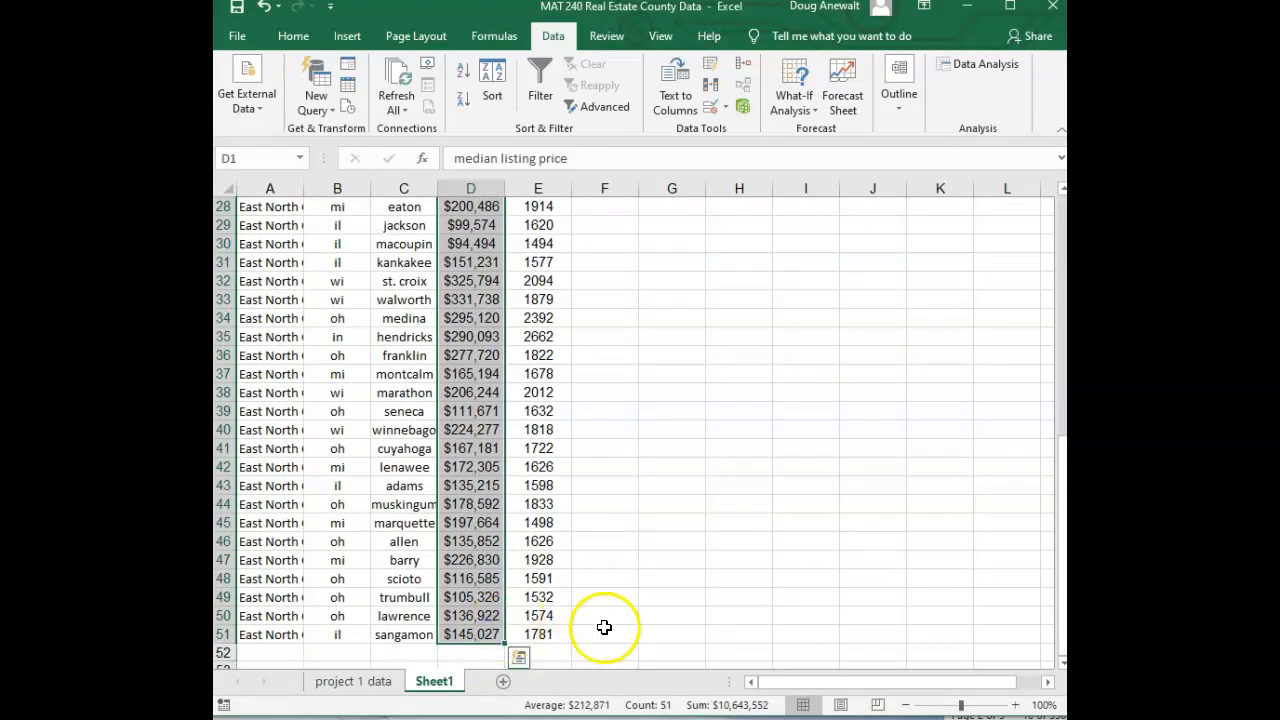
{"action": "key", "text": "ctrl+c"}
{"action": "scroll", "coordinate": [595, 628], "scroll_direction": "up", "scroll_amount": 9}
{"action": "left_click", "coordinate": [594, 234]}
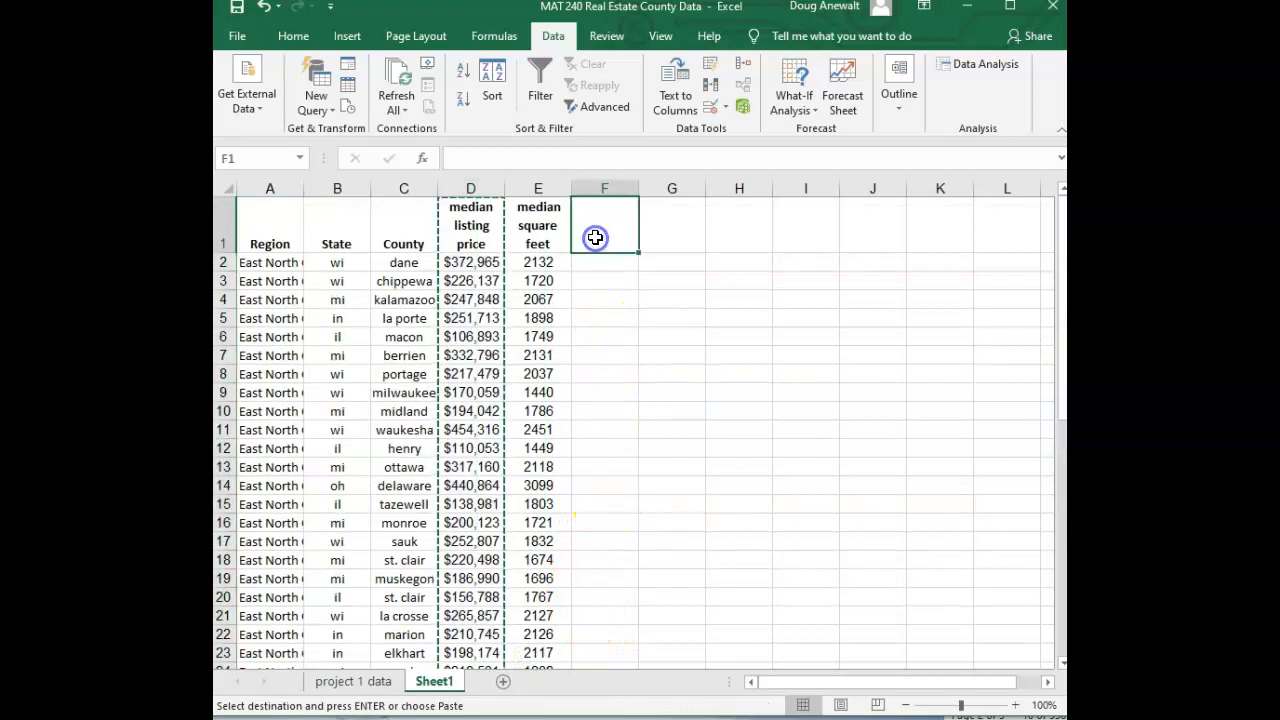
{"action": "key", "text": "Return"}
Insert a scatter chart of median square feet against median listing price for E1:F51 and place it beside the data
{"action": "left_click", "coordinate": [540, 250]}
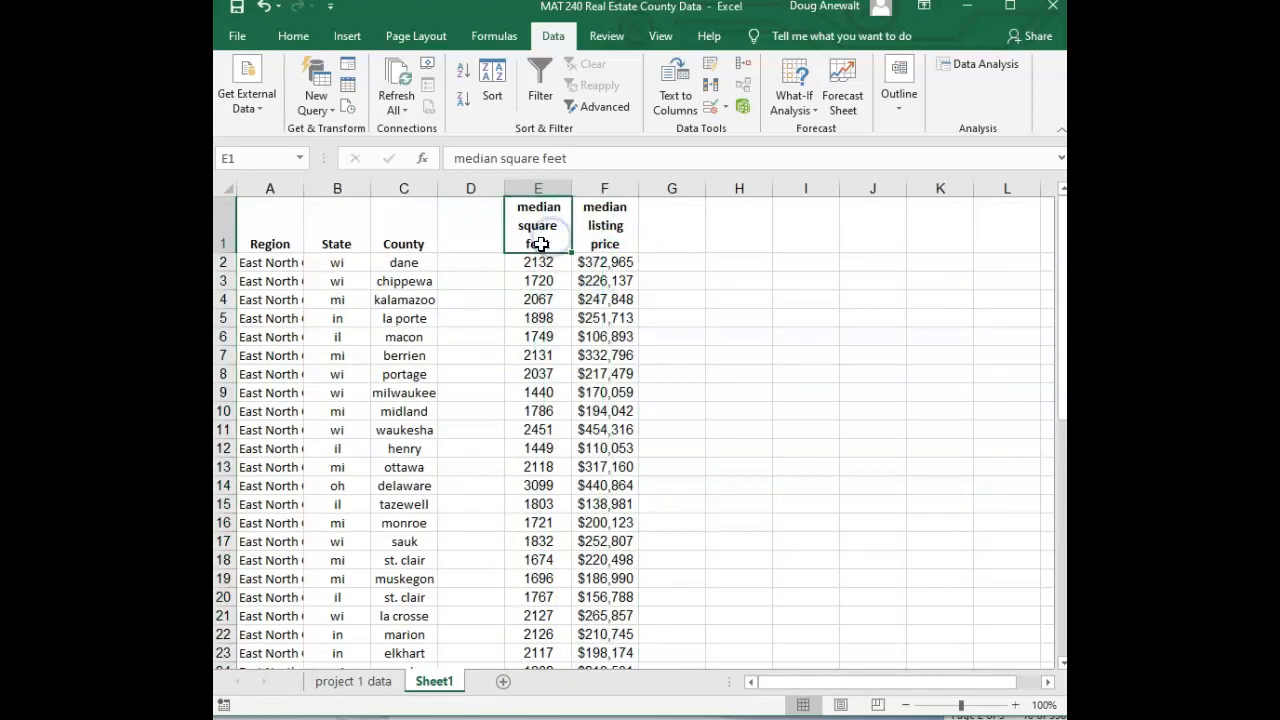
{"action": "left_click", "coordinate": [606, 234]}
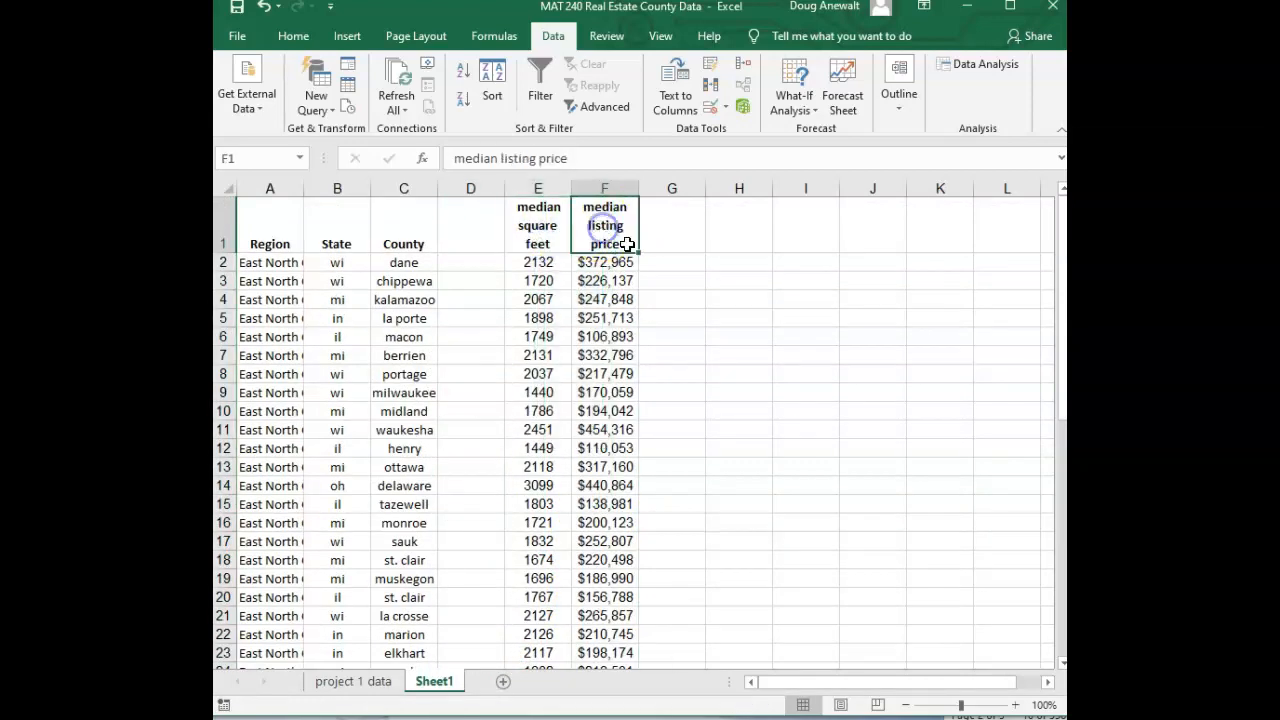
{"action": "left_click_drag", "start_coordinate": [537, 265], "coordinate": [598, 634]}
{"action": "scroll", "coordinate": [550, 420], "scroll_direction": "up", "scroll_amount": 9}
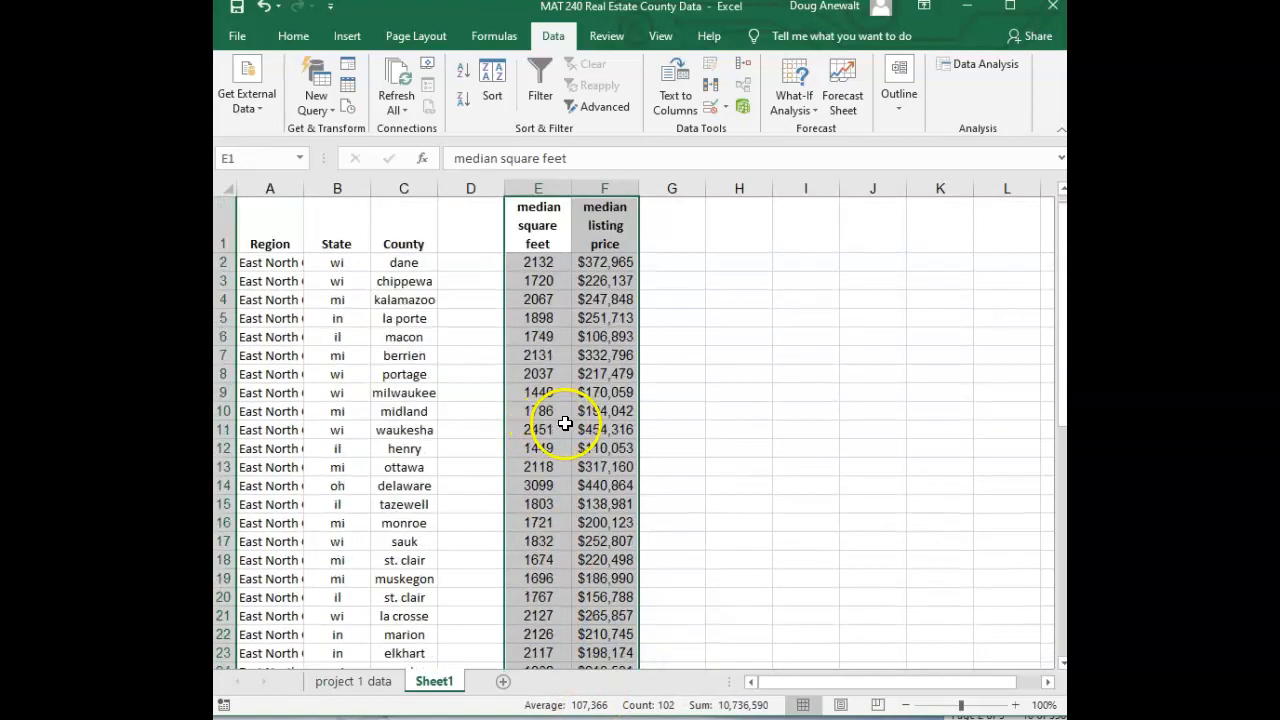
{"action": "left_click", "coordinate": [345, 38]}
{"action": "left_click", "coordinate": [514, 106]}
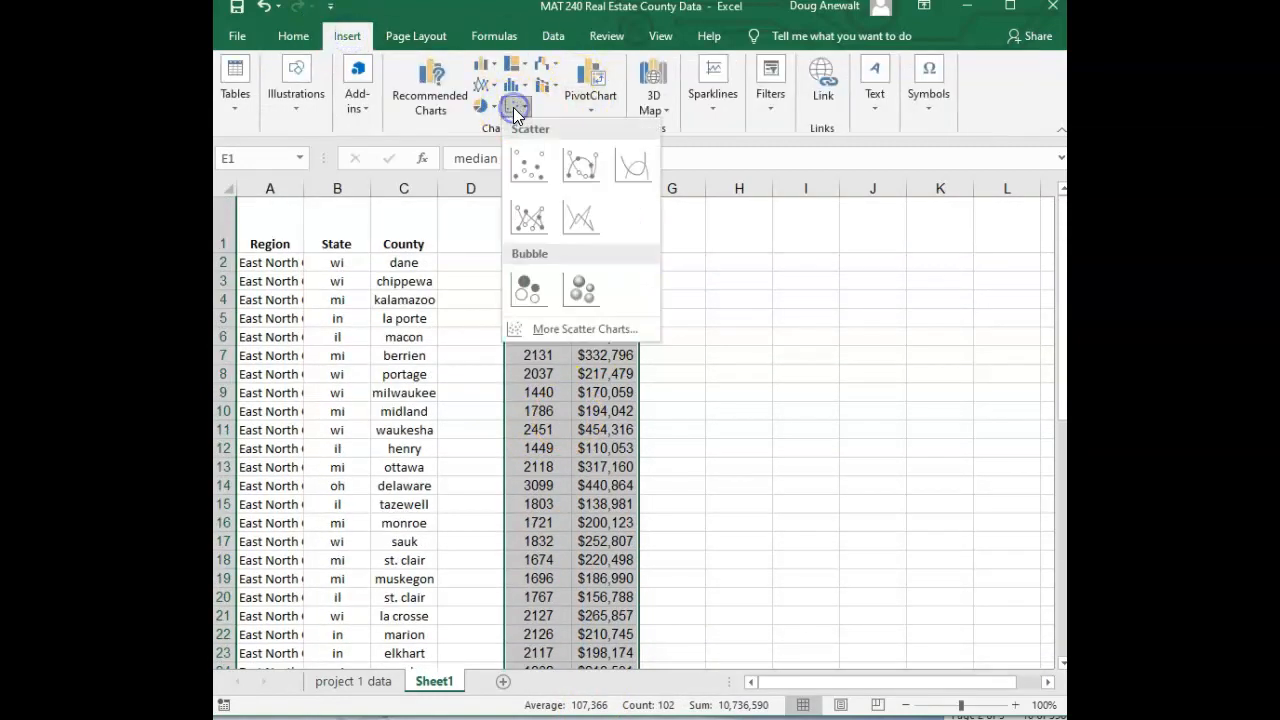
{"action": "left_click", "coordinate": [530, 167]}
{"action": "left_click_drag", "start_coordinate": [671, 306], "coordinate": [767, 291]}
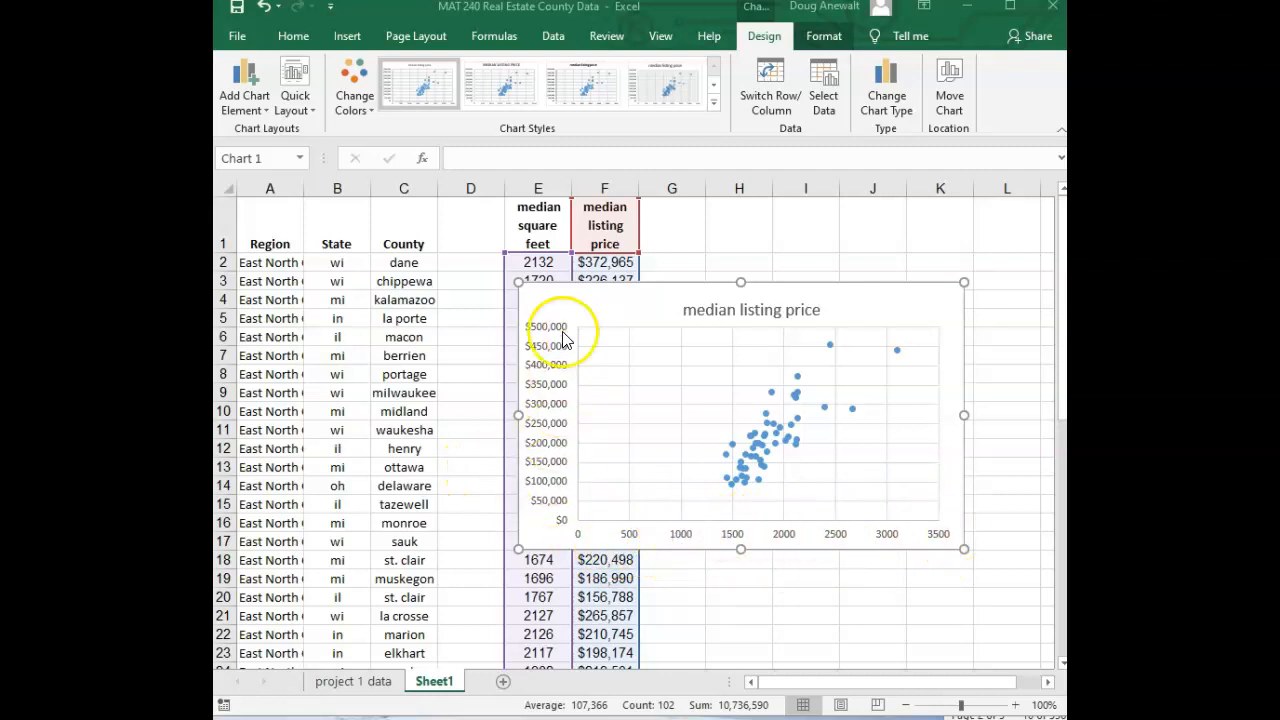
{"action": "left_click", "coordinate": [748, 312]}
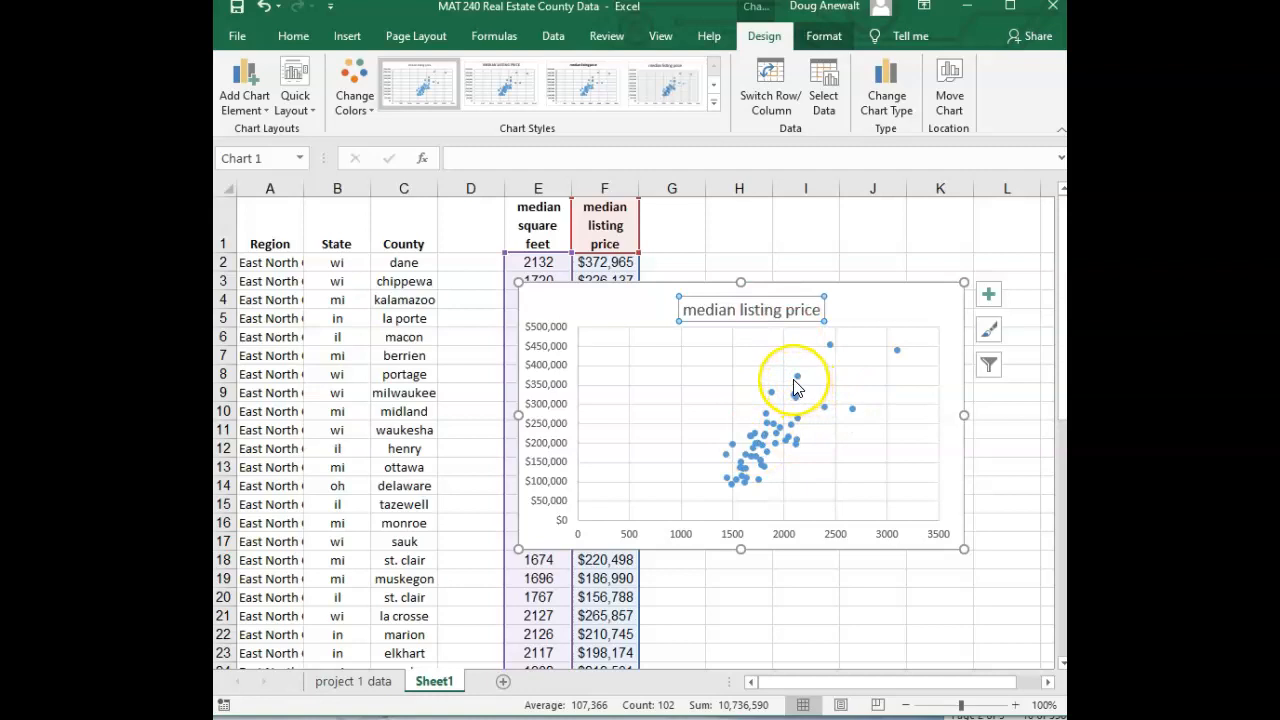
Review the report template's Data Collection and Data Analysis sections, including the study description requirements
{"action": "mouse_move", "coordinate": [795, 388]}
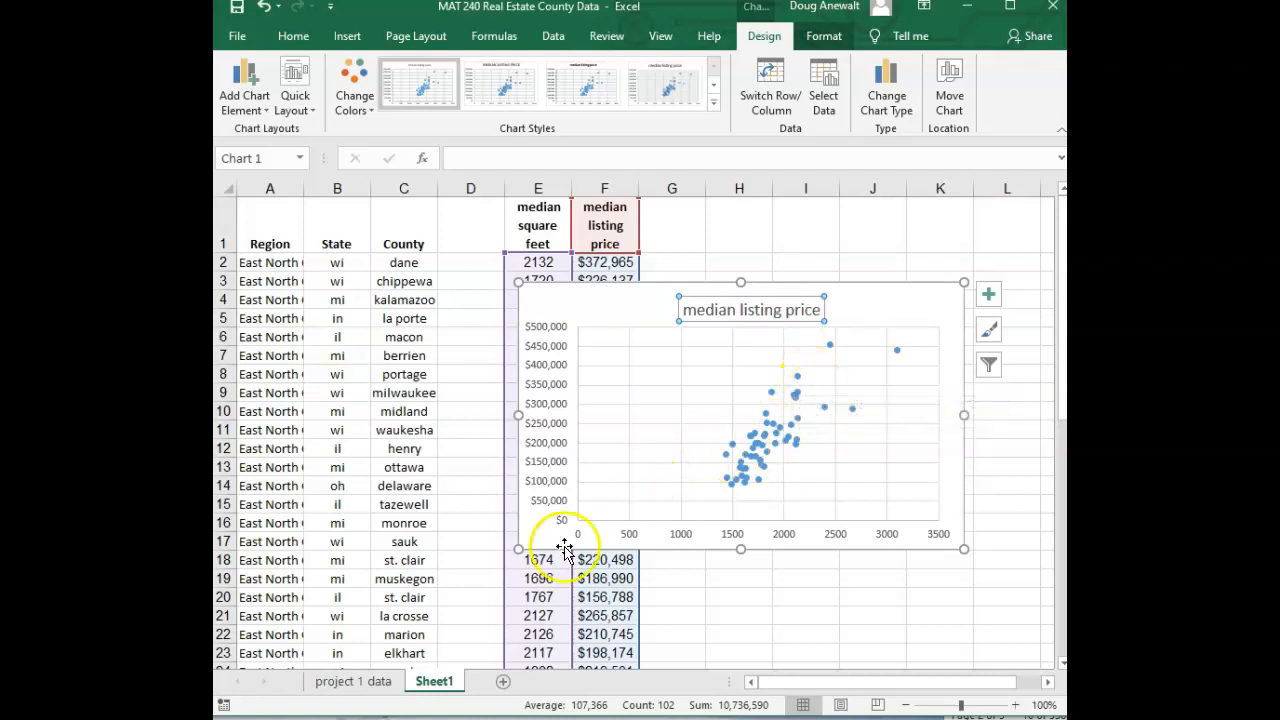
{"action": "left_click", "coordinate": [262, 719]}
{"action": "left_click_drag", "start_coordinate": [559, 213], "coordinate": [658, 212]}
{"action": "left_click", "coordinate": [495, 300]}
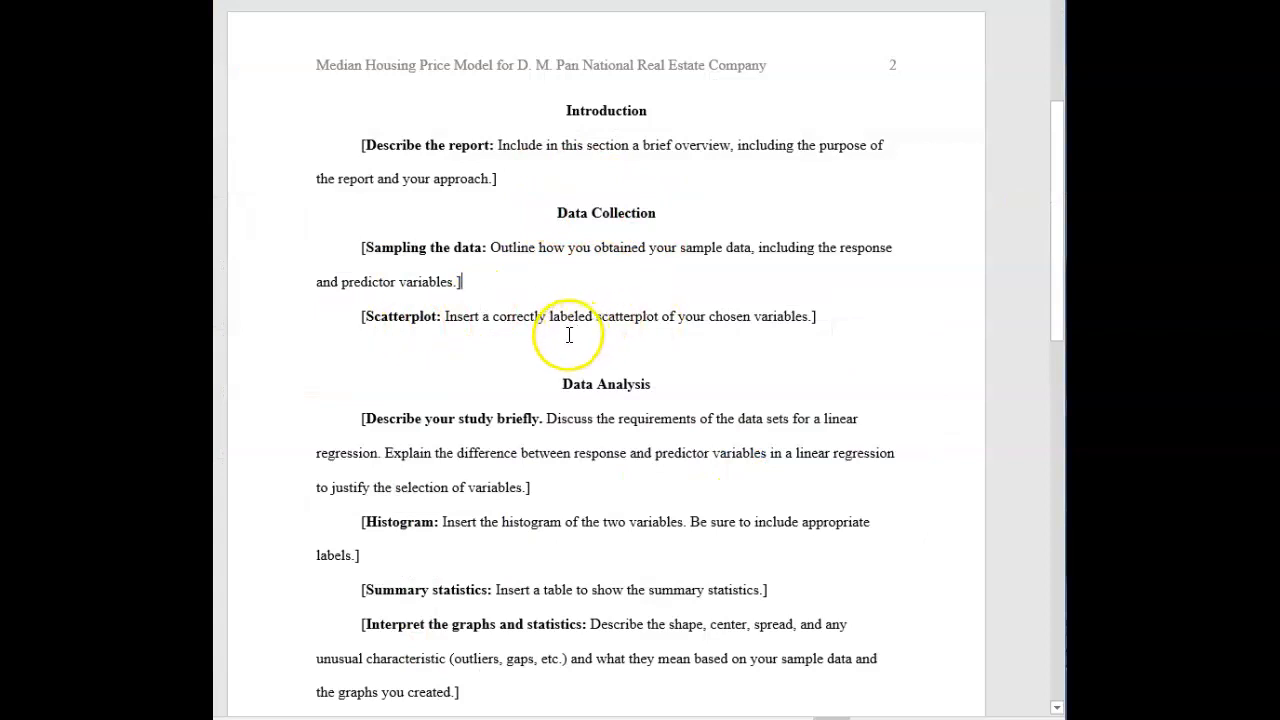
{"action": "scroll", "coordinate": [544, 342], "scroll_direction": "down", "scroll_amount": 2}
{"action": "scroll", "coordinate": [544, 342], "scroll_direction": "down", "scroll_amount": 1}
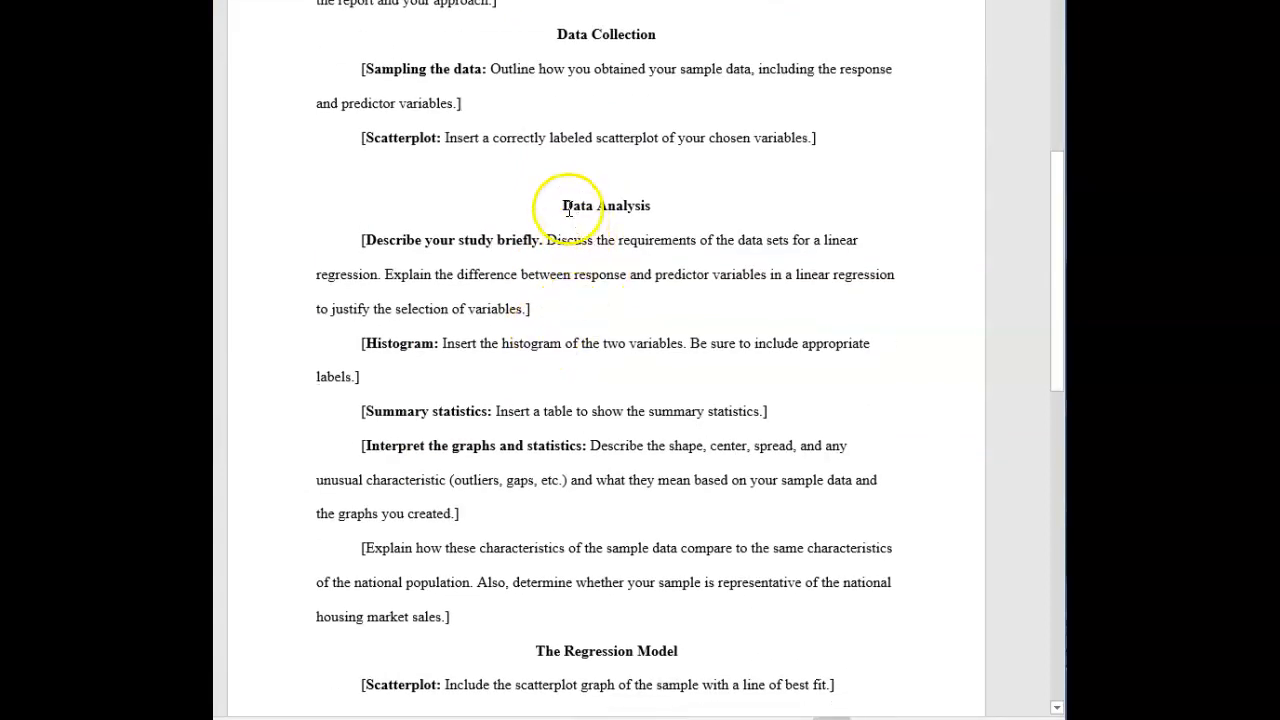
{"action": "left_click_drag", "start_coordinate": [564, 206], "coordinate": [656, 206]}
{"action": "mouse_move", "coordinate": [386, 274]}
{"action": "left_mouse_down"}
{"action": "mouse_move", "coordinate": [566, 306]}
{"action": "mouse_move", "coordinate": [397, 282]}
{"action": "left_mouse_up"}
{"action": "left_click", "coordinate": [518, 306]}
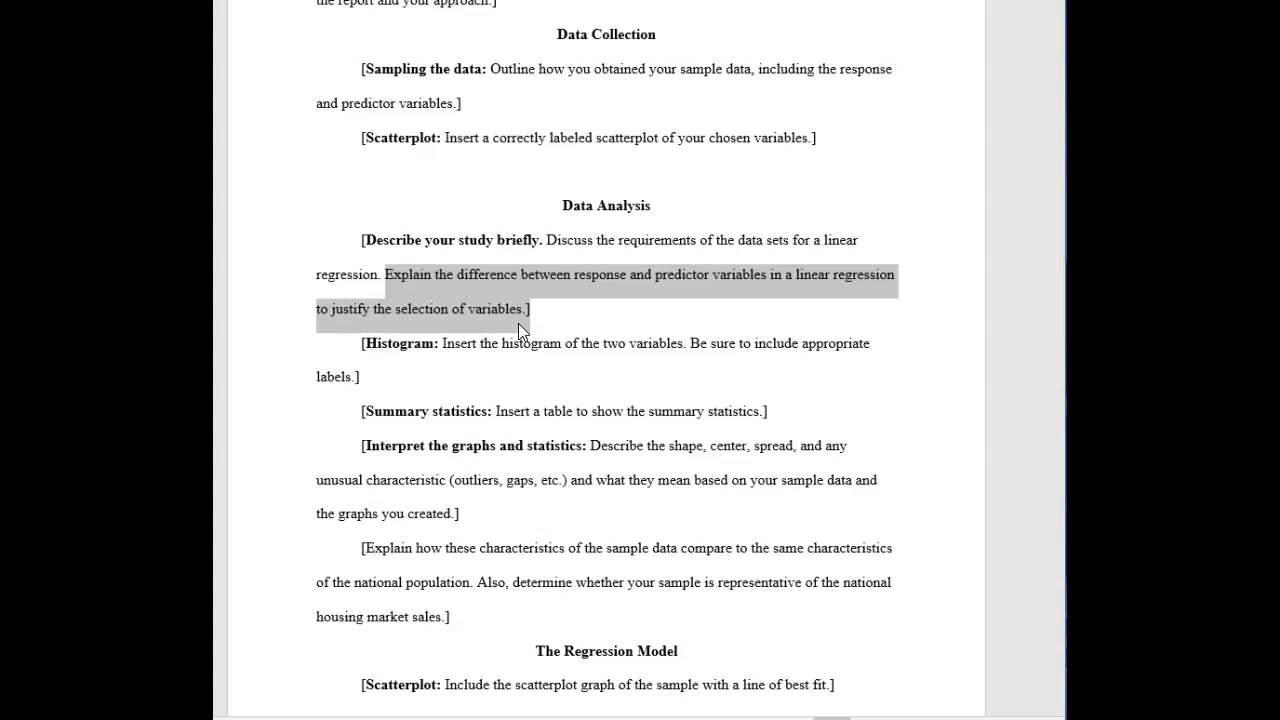
{"action": "left_click", "coordinate": [549, 243]}
{"action": "left_click_drag", "start_coordinate": [549, 243], "coordinate": [380, 286]}
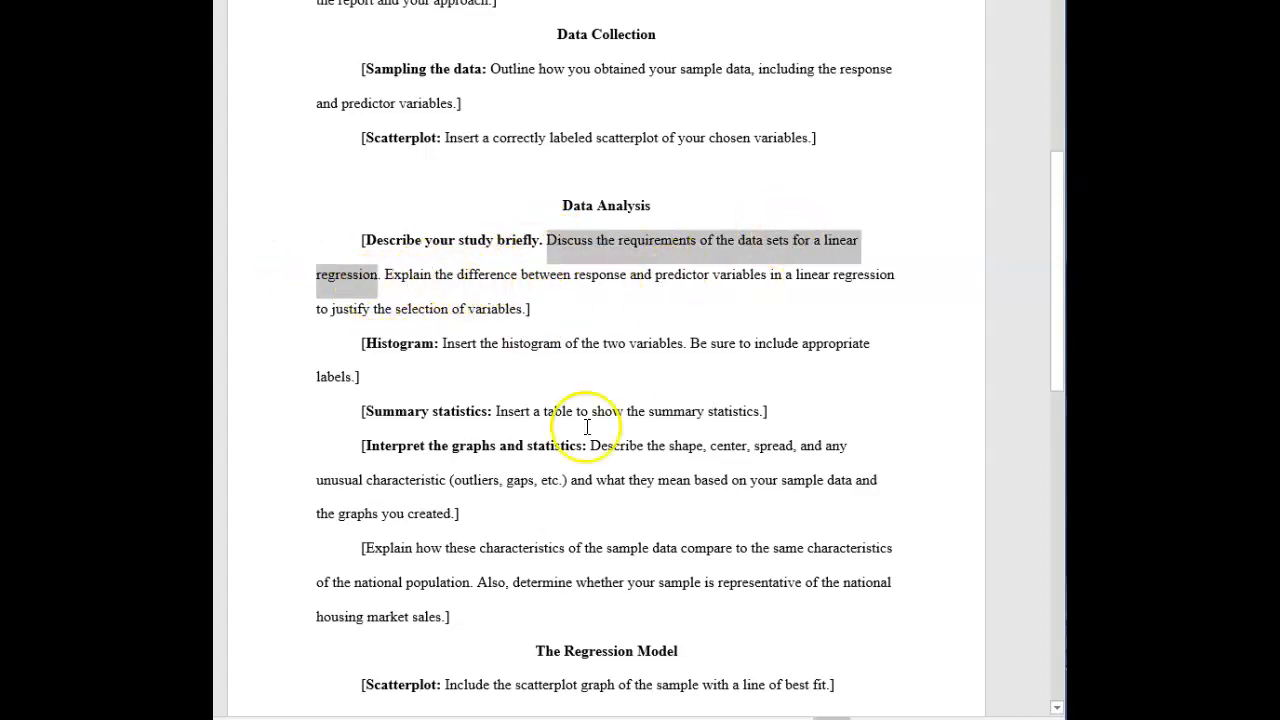
Read the zyBooks section 3.2 on linear regression assumptions and its residual plot examples
{"action": "key", "text": "alt+Tab"}
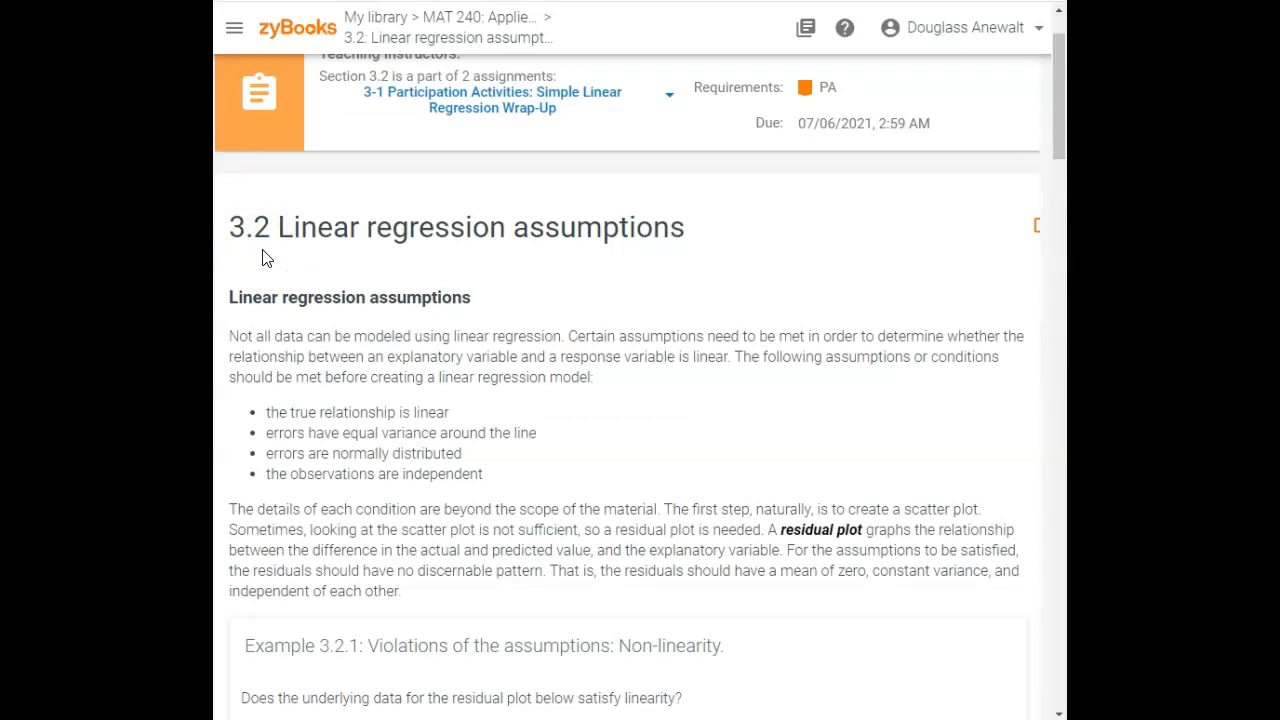
{"action": "left_click_drag", "start_coordinate": [449, 413], "coordinate": [269, 412]}
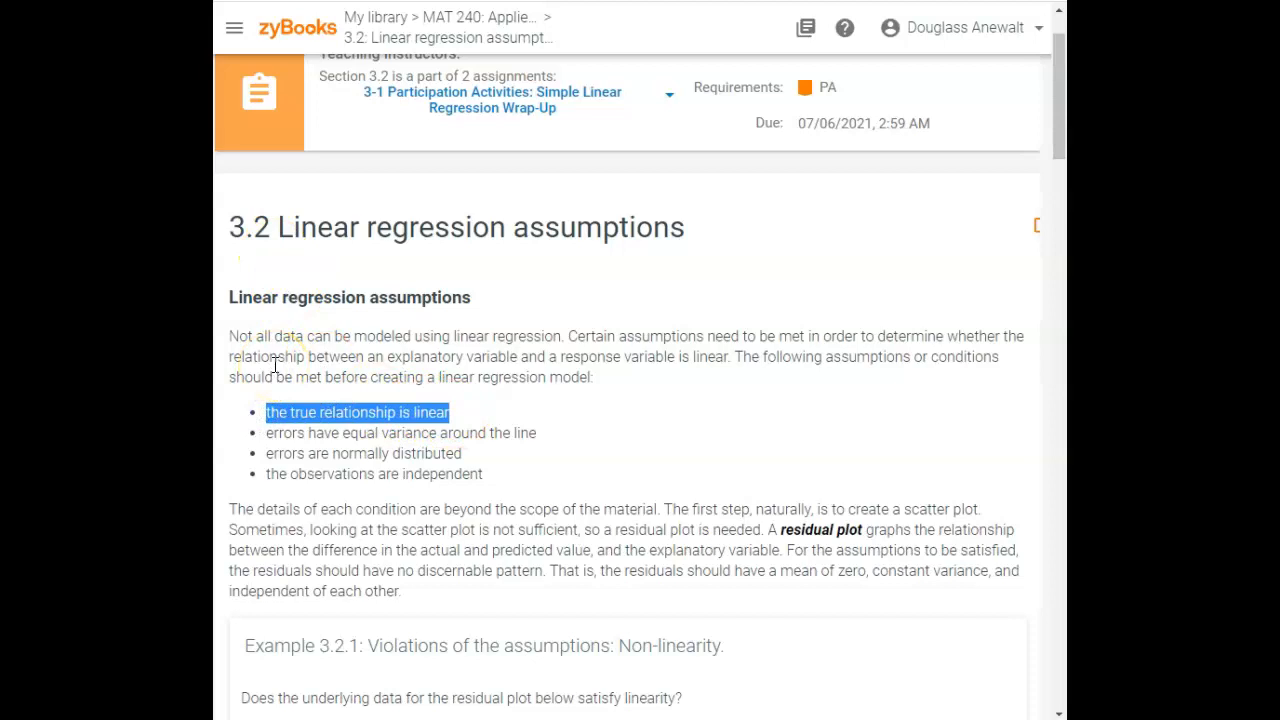
{"action": "left_click", "coordinate": [659, 470]}
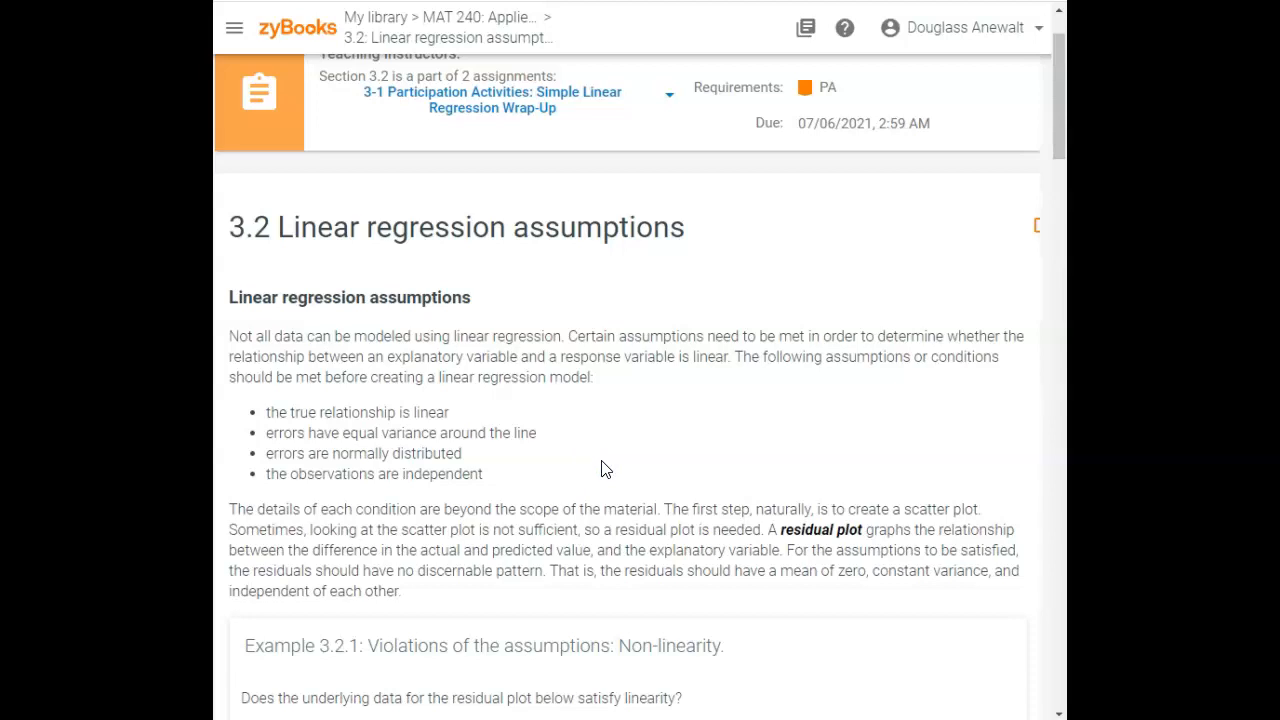
{"action": "scroll", "coordinate": [601, 469], "scroll_direction": "down", "scroll_amount": 1}
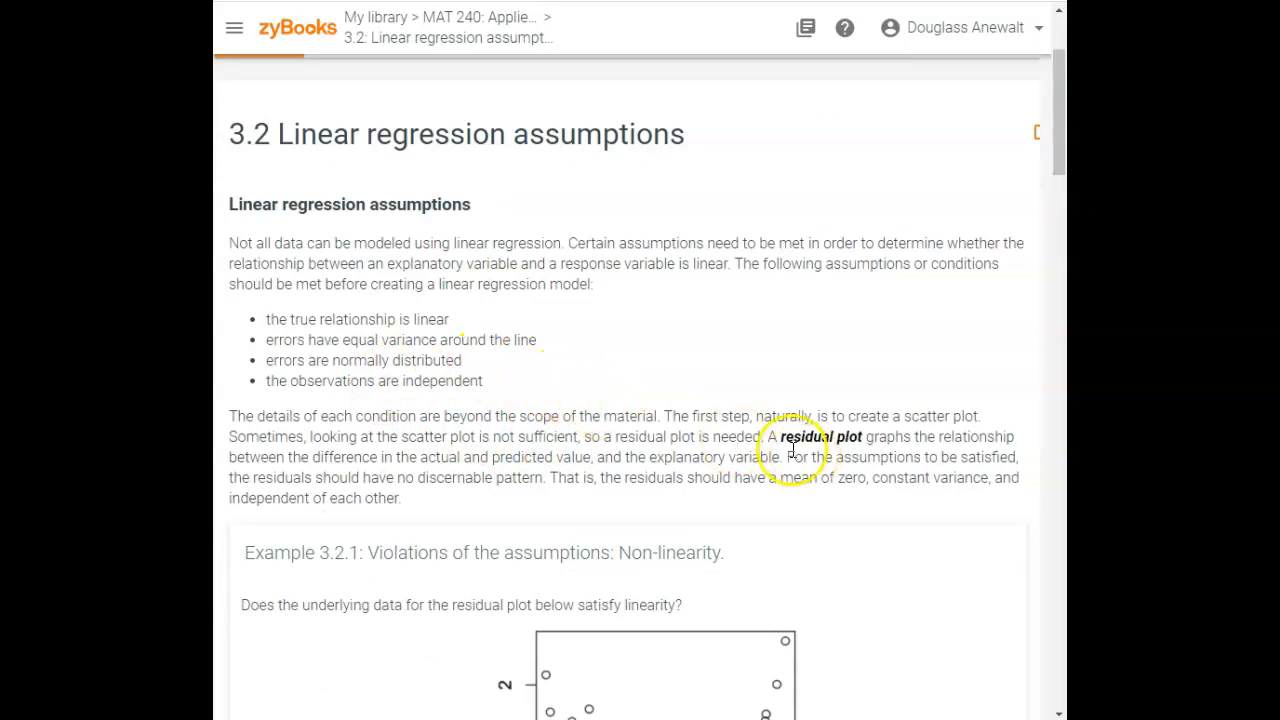
{"action": "left_click_drag", "start_coordinate": [779, 437], "coordinate": [847, 444]}
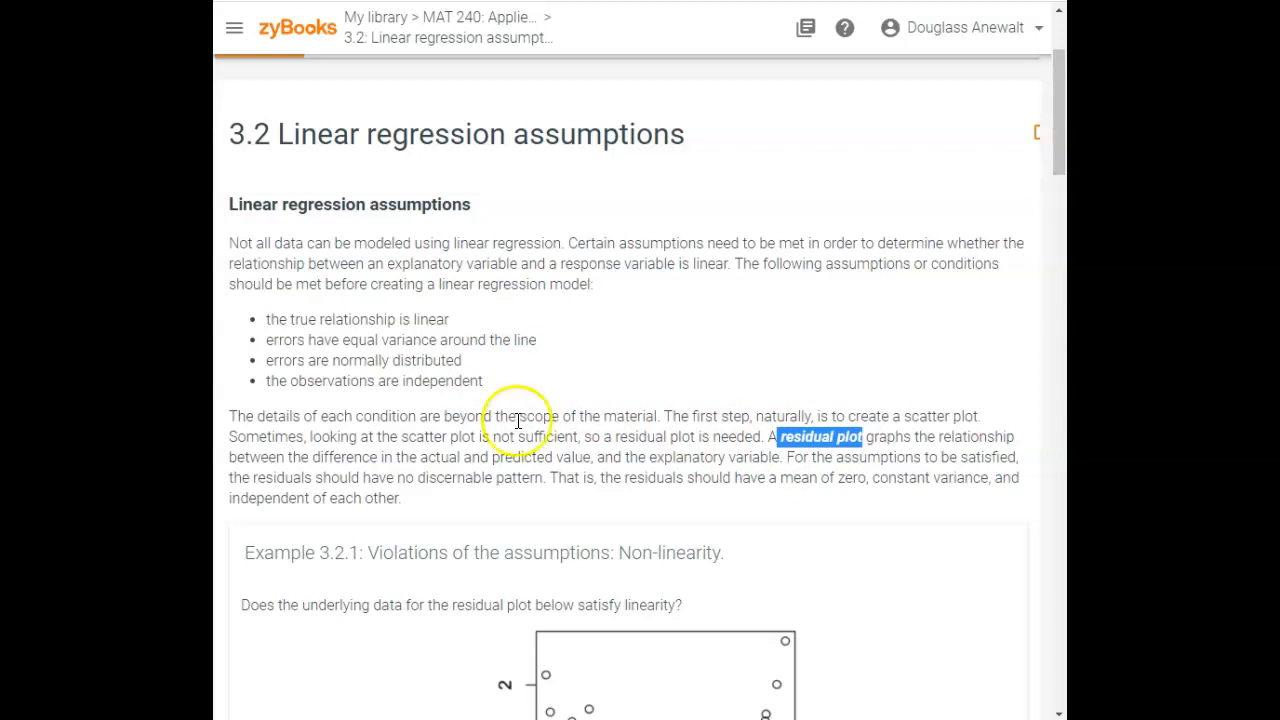
{"action": "scroll", "coordinate": [487, 436], "scroll_direction": "down", "scroll_amount": 2}
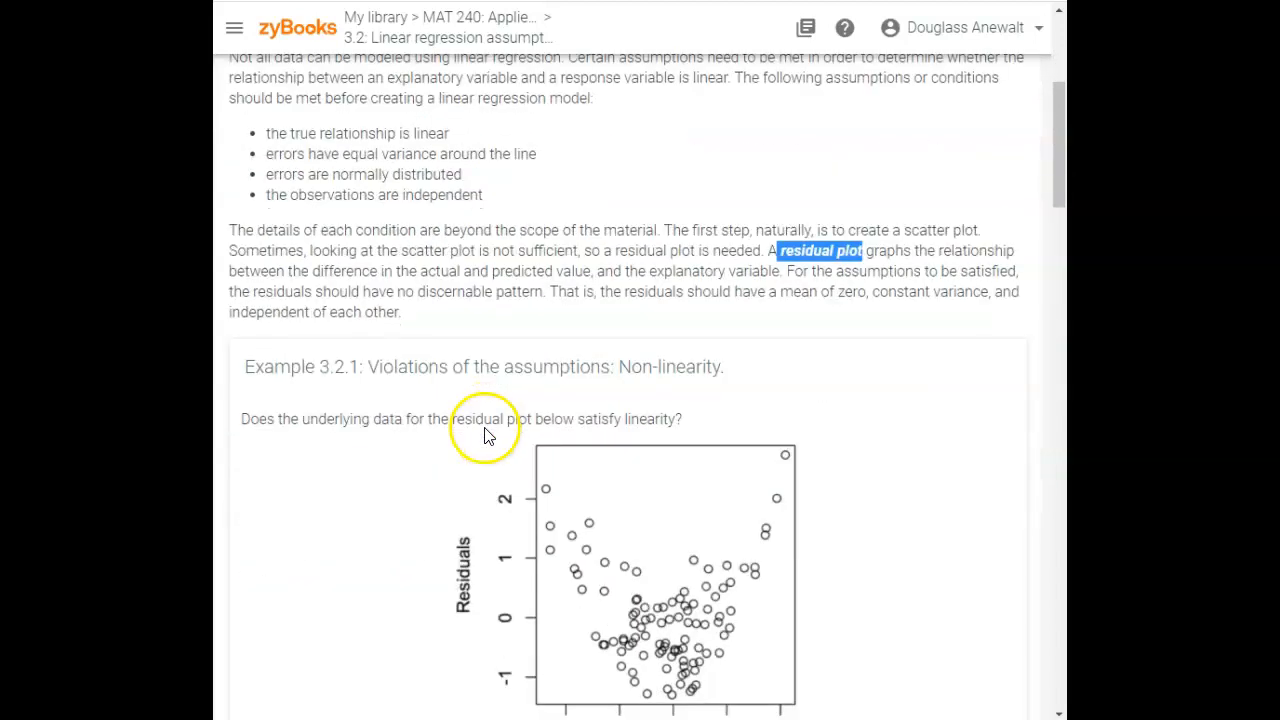
{"action": "scroll", "coordinate": [485, 432], "scroll_direction": "down", "scroll_amount": 2}
{"action": "left_click", "coordinate": [362, 387]}
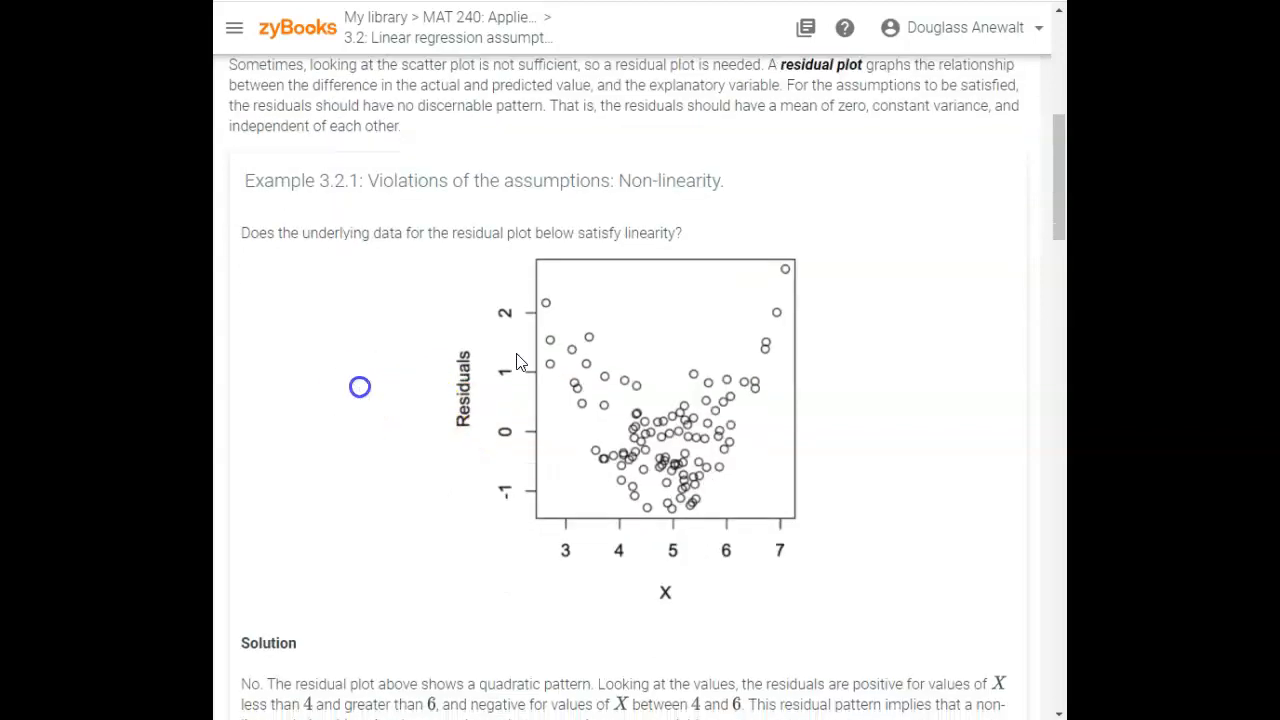
{"action": "scroll", "coordinate": [514, 471], "scroll_direction": "down", "scroll_amount": 10}
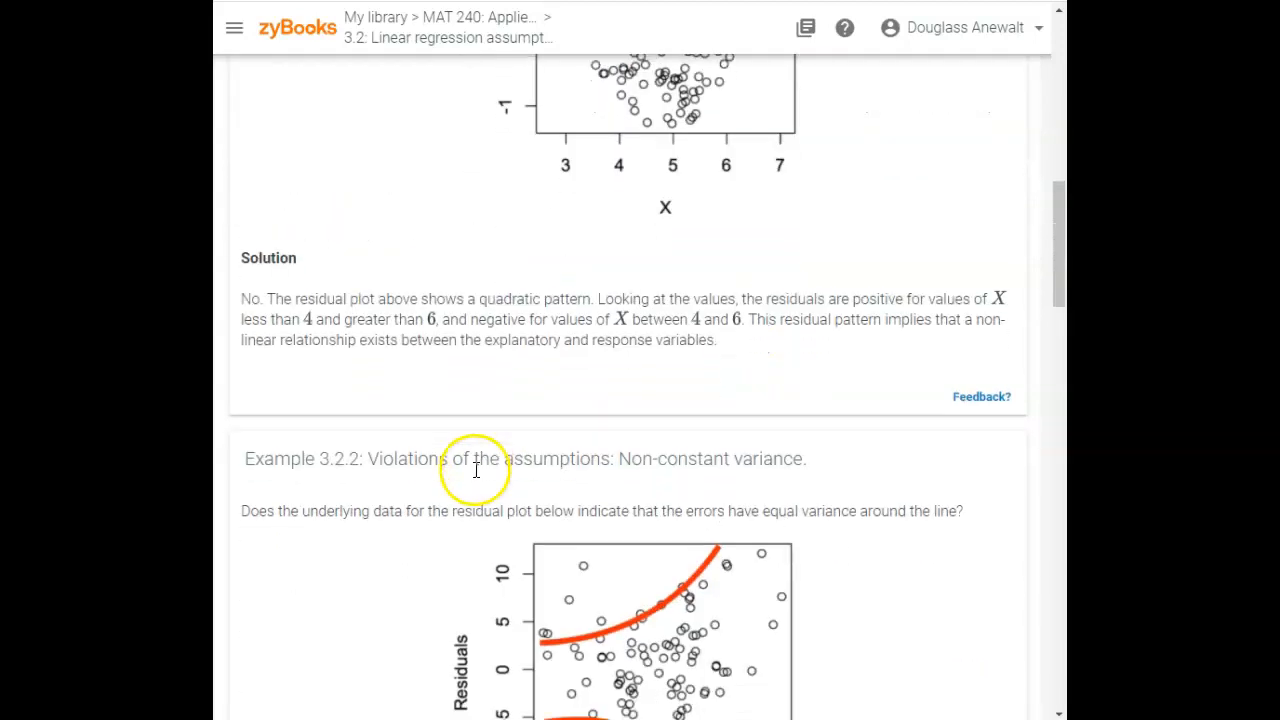
{"action": "scroll", "coordinate": [475, 478], "scroll_direction": "down", "scroll_amount": 8}
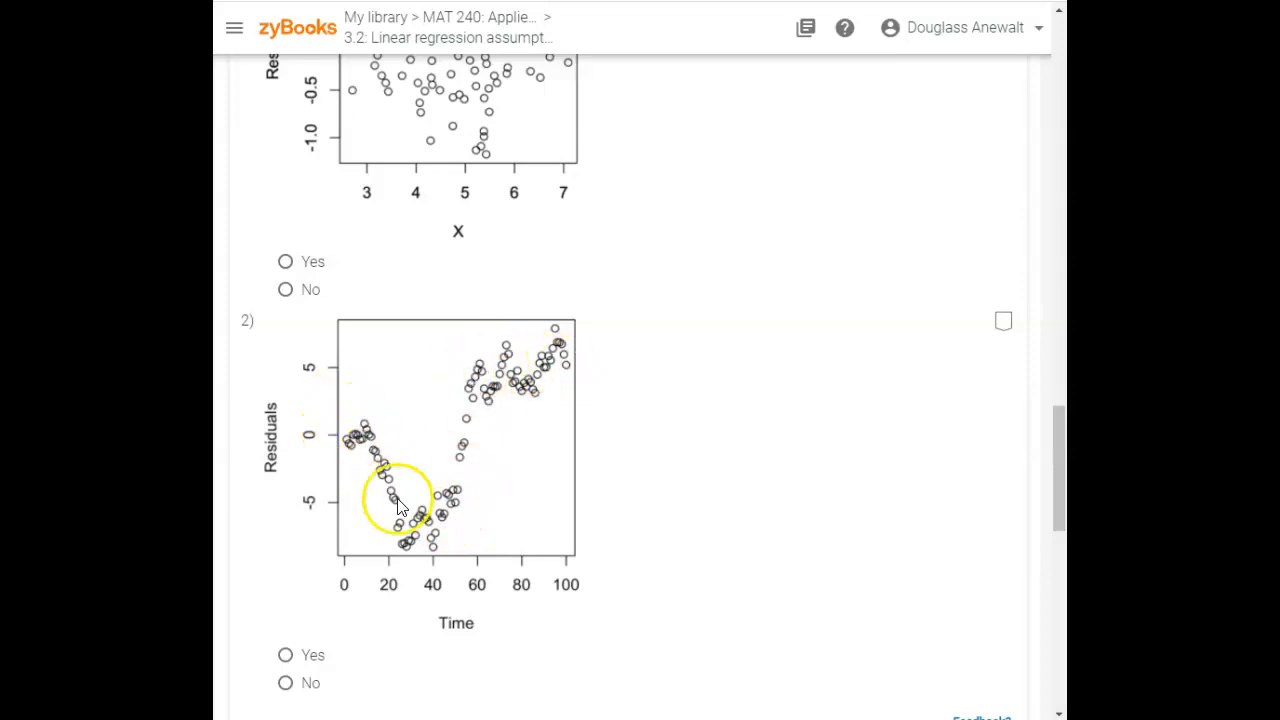
{"action": "scroll", "coordinate": [411, 423], "scroll_direction": "up", "scroll_amount": 5}
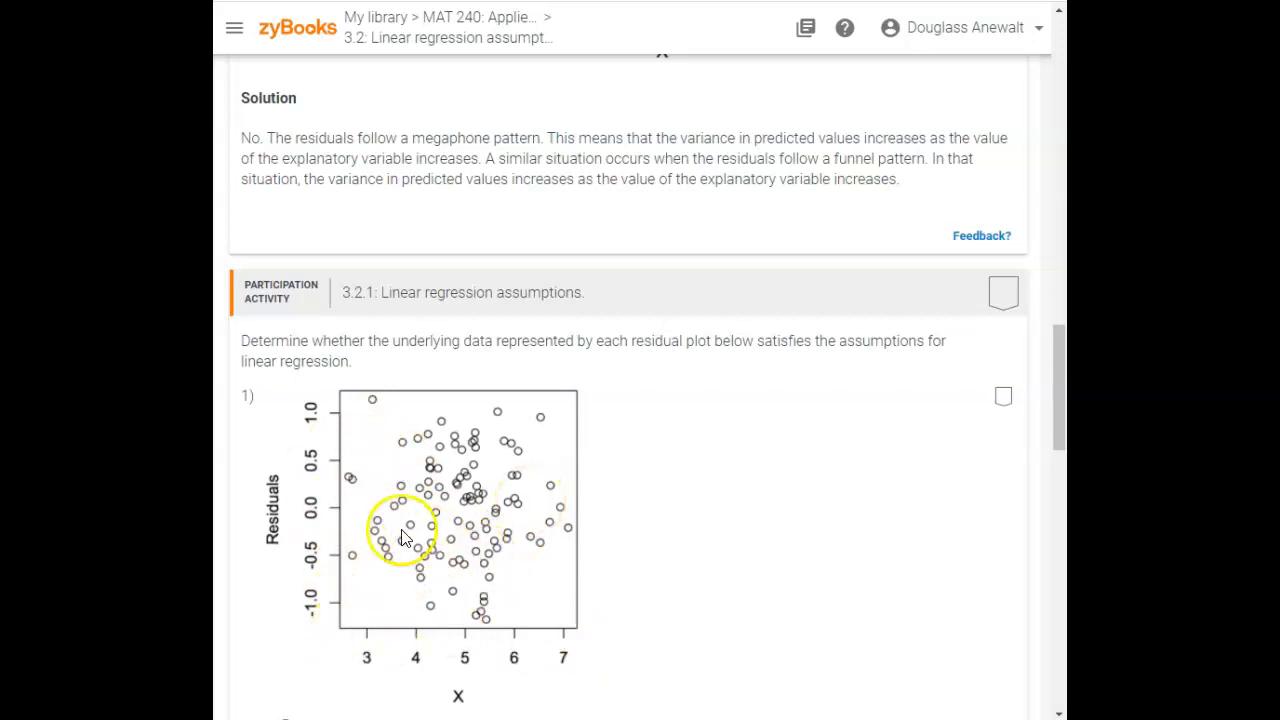
{"action": "scroll", "coordinate": [480, 550], "scroll_direction": "up", "scroll_amount": 6}
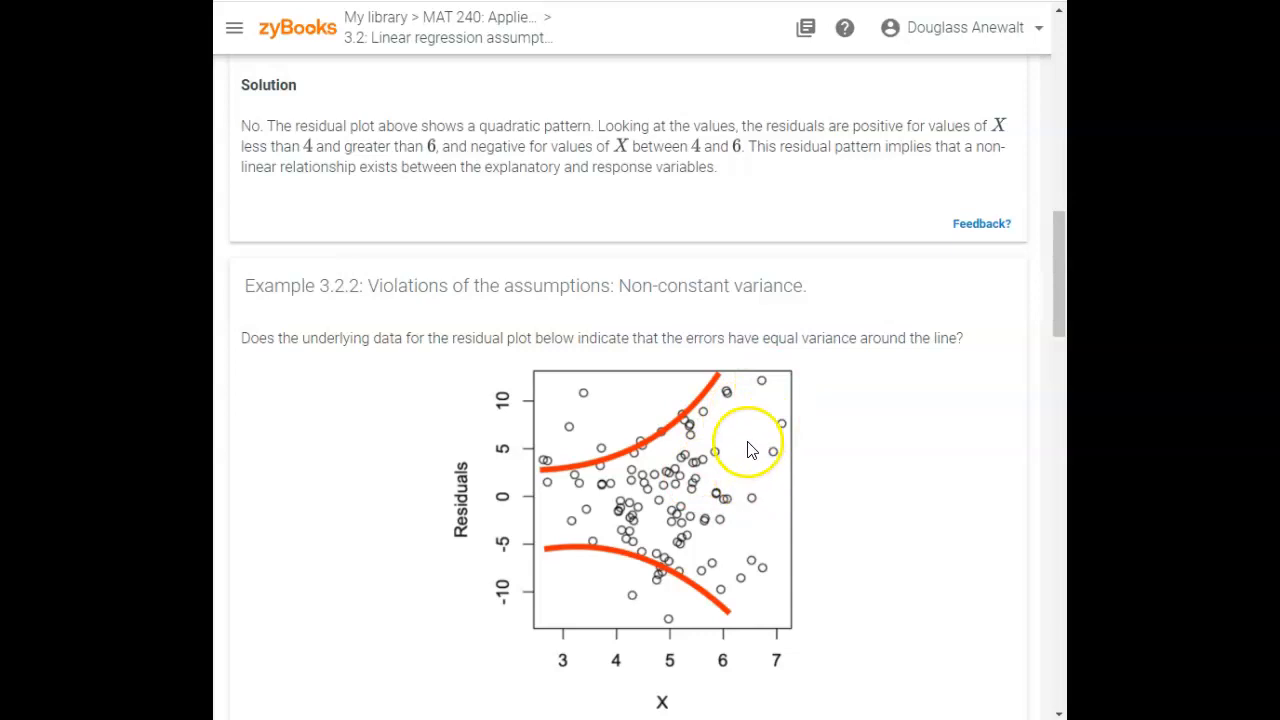
{"action": "scroll", "coordinate": [490, 465], "scroll_direction": "down", "scroll_amount": 7}
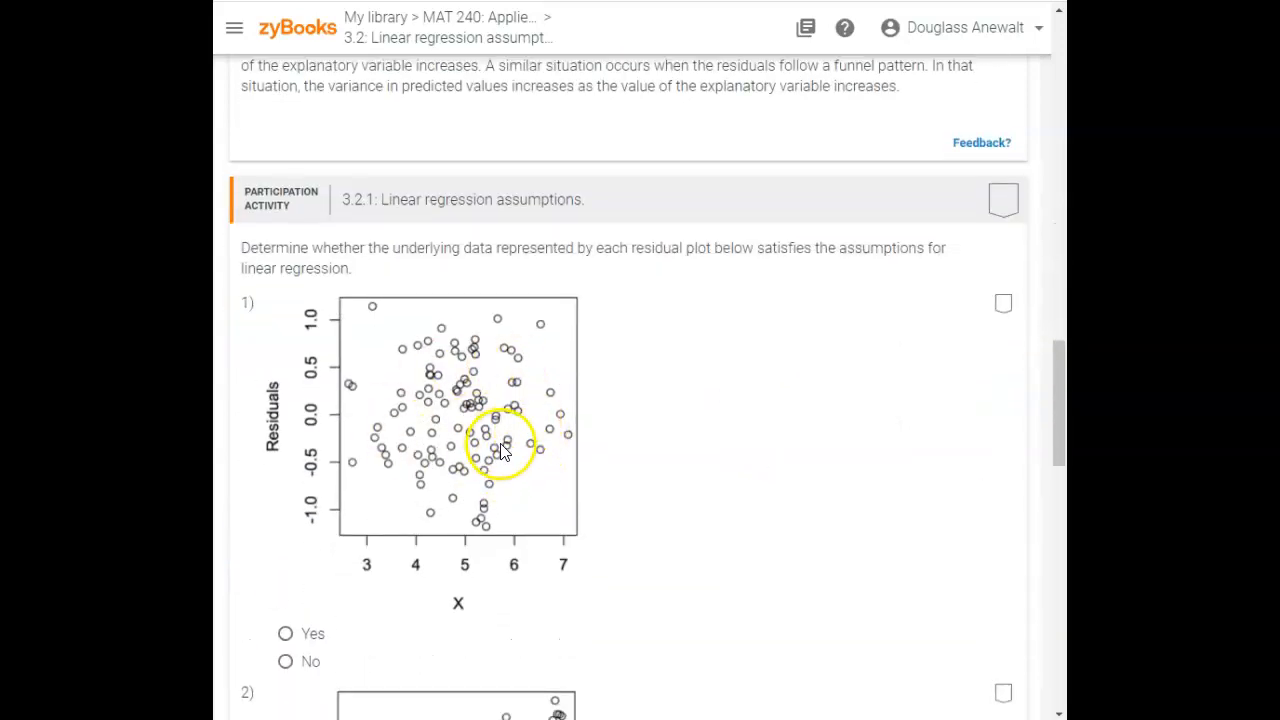
{"action": "scroll", "coordinate": [506, 486], "scroll_direction": "up", "scroll_amount": 9}
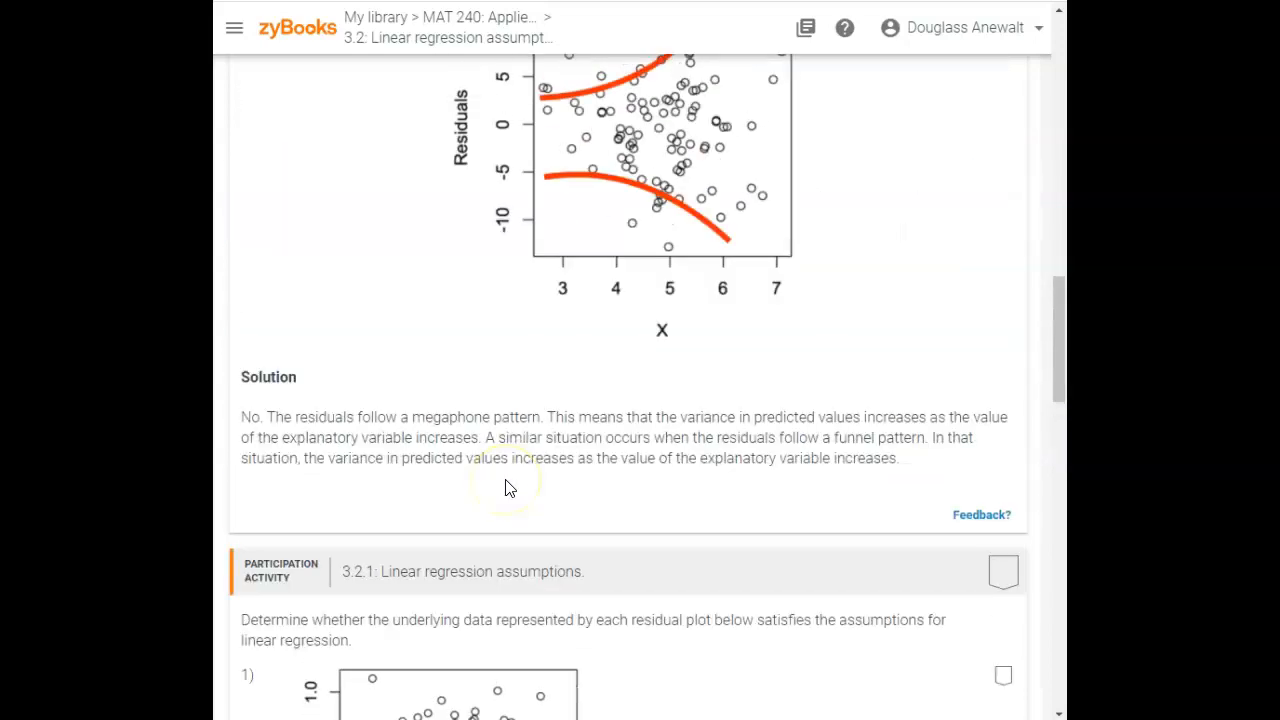
{"action": "scroll", "coordinate": [506, 486], "scroll_direction": "up", "scroll_amount": 10}
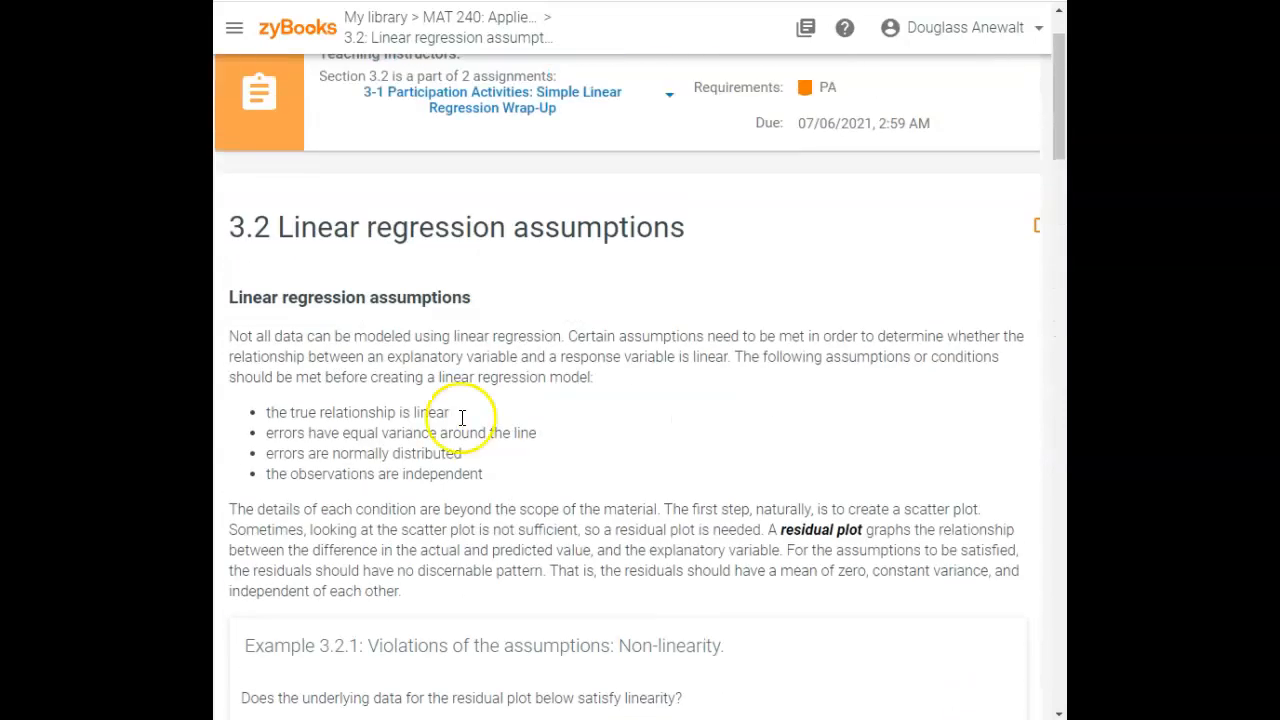
{"action": "left_click_drag", "start_coordinate": [262, 416], "coordinate": [455, 426]}
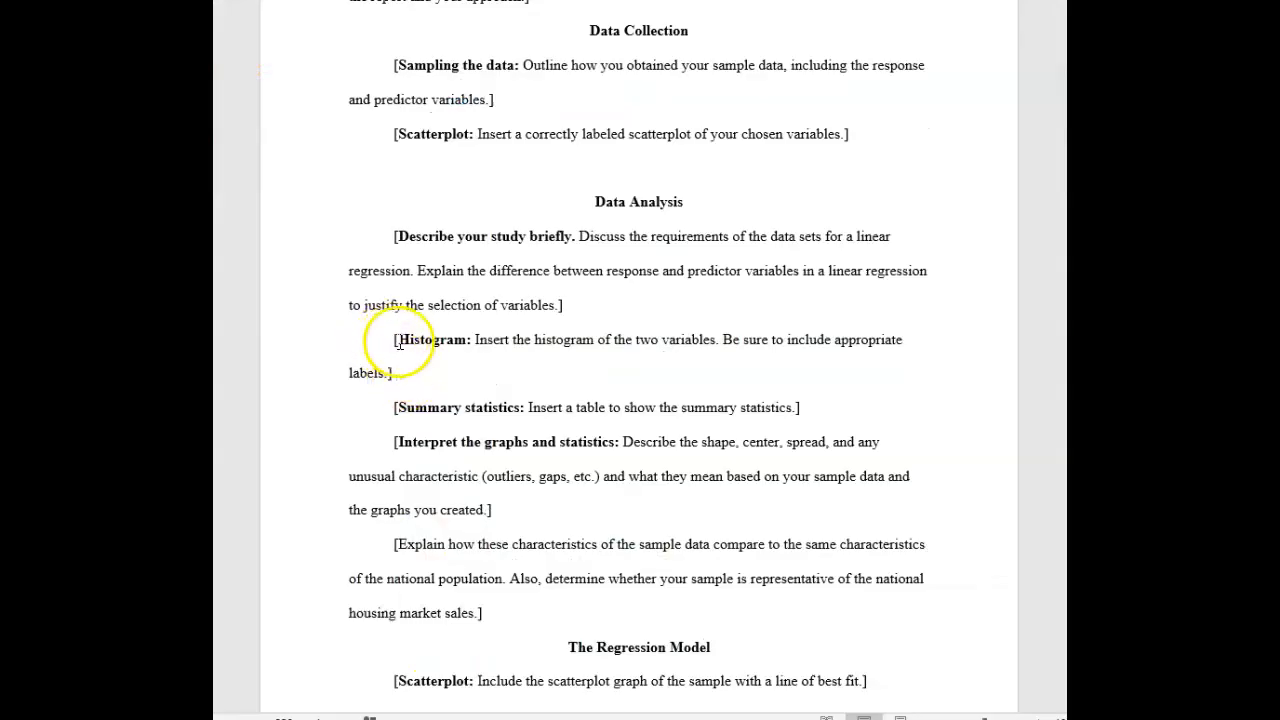
Review the template's Histogram requirement and the project's supporting materials list of Excel tutorials
{"action": "left_click_drag", "start_coordinate": [382, 343], "coordinate": [412, 376]}
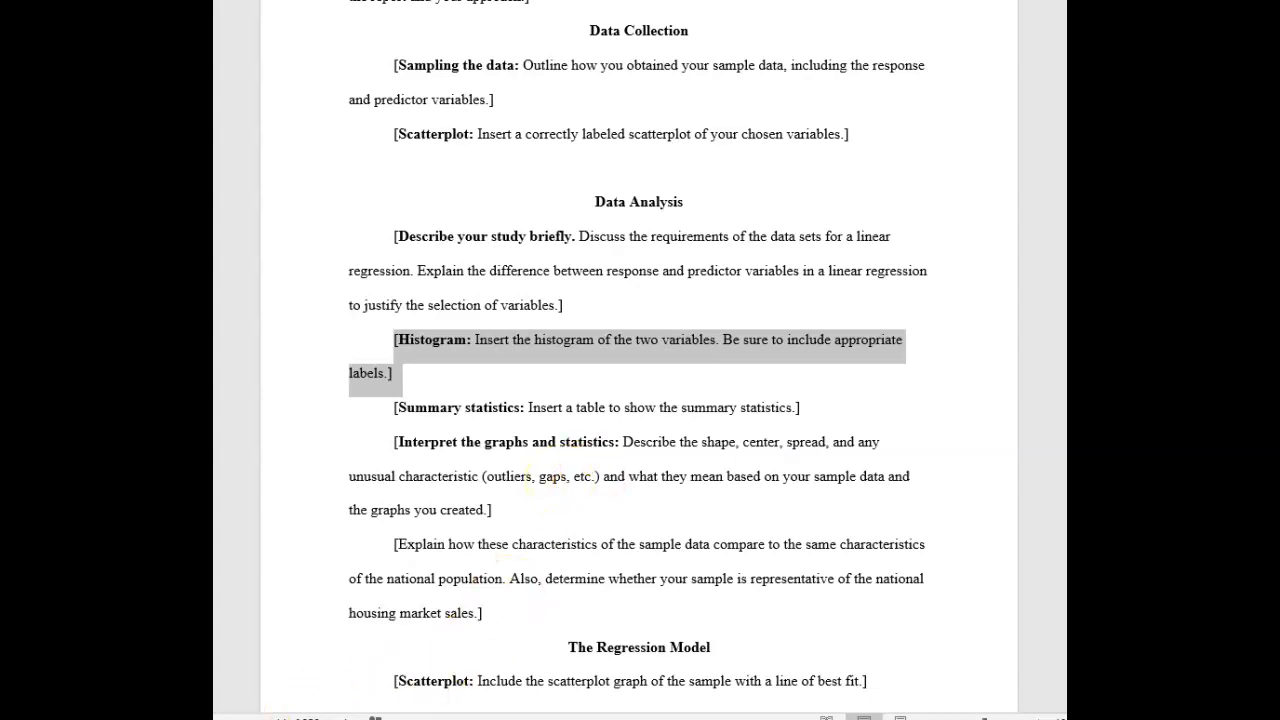
{"action": "scroll", "coordinate": [434, 370], "scroll_direction": "down", "scroll_amount": 2}
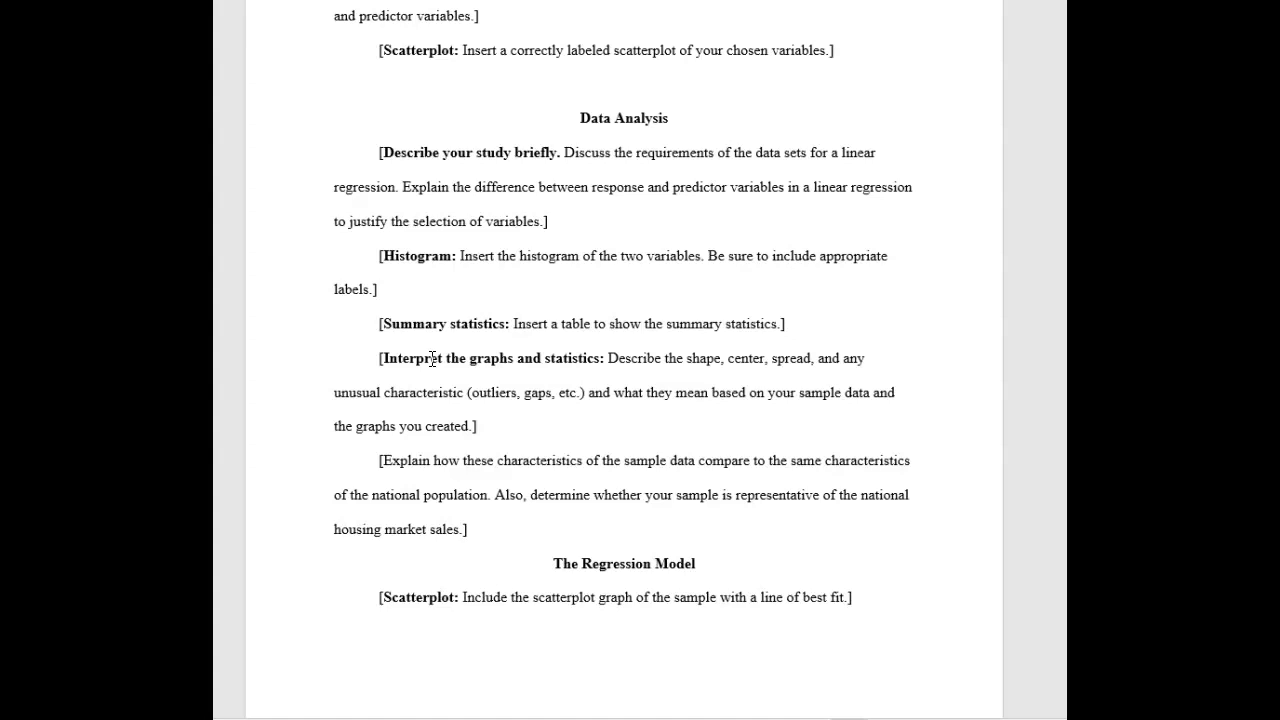
{"action": "left_click", "coordinate": [297, 718]}
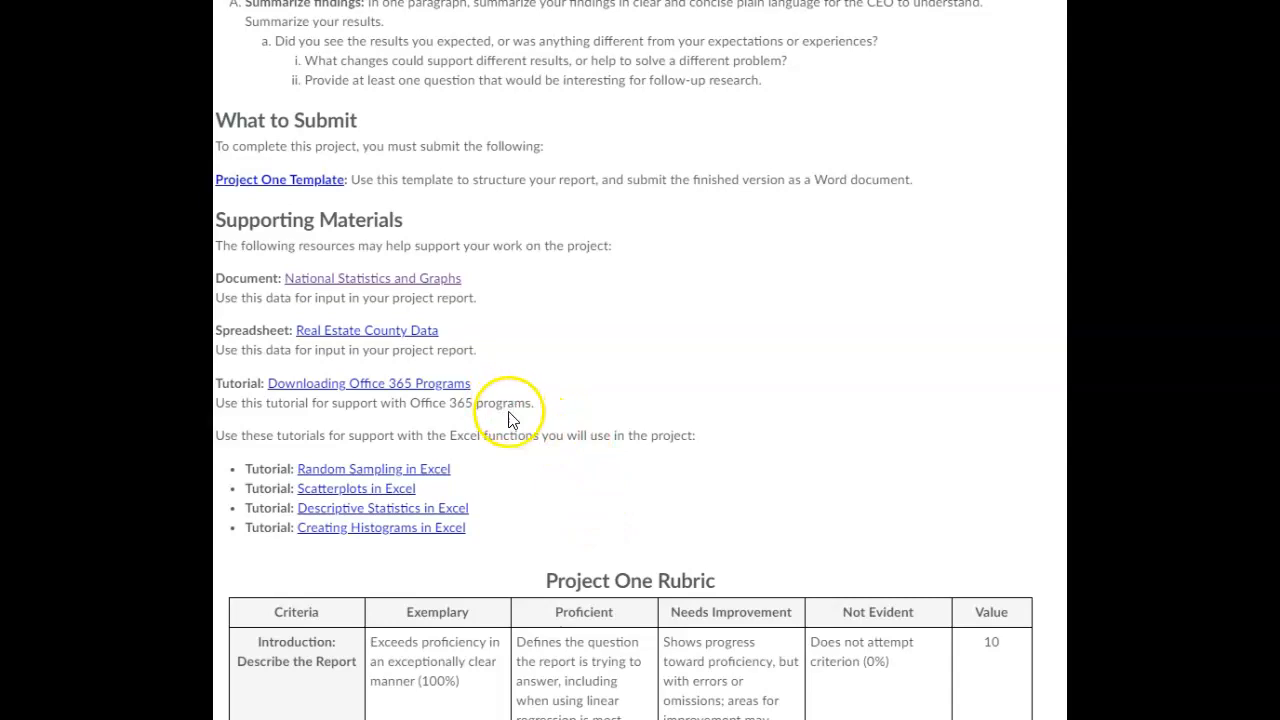
{"action": "scroll", "coordinate": [400, 455], "scroll_direction": "down", "scroll_amount": 1}
{"action": "scroll", "coordinate": [337, 445], "scroll_direction": "up", "scroll_amount": 2}
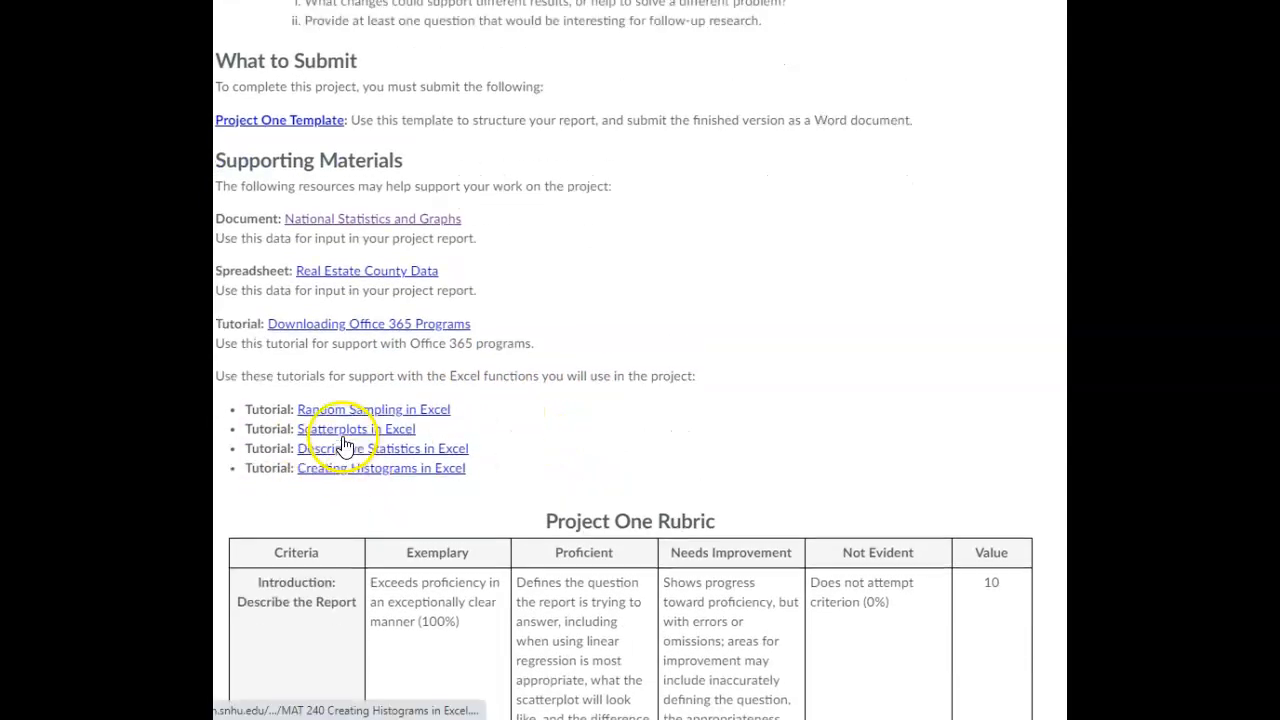
{"action": "scroll", "coordinate": [343, 443], "scroll_direction": "down", "scroll_amount": 1}
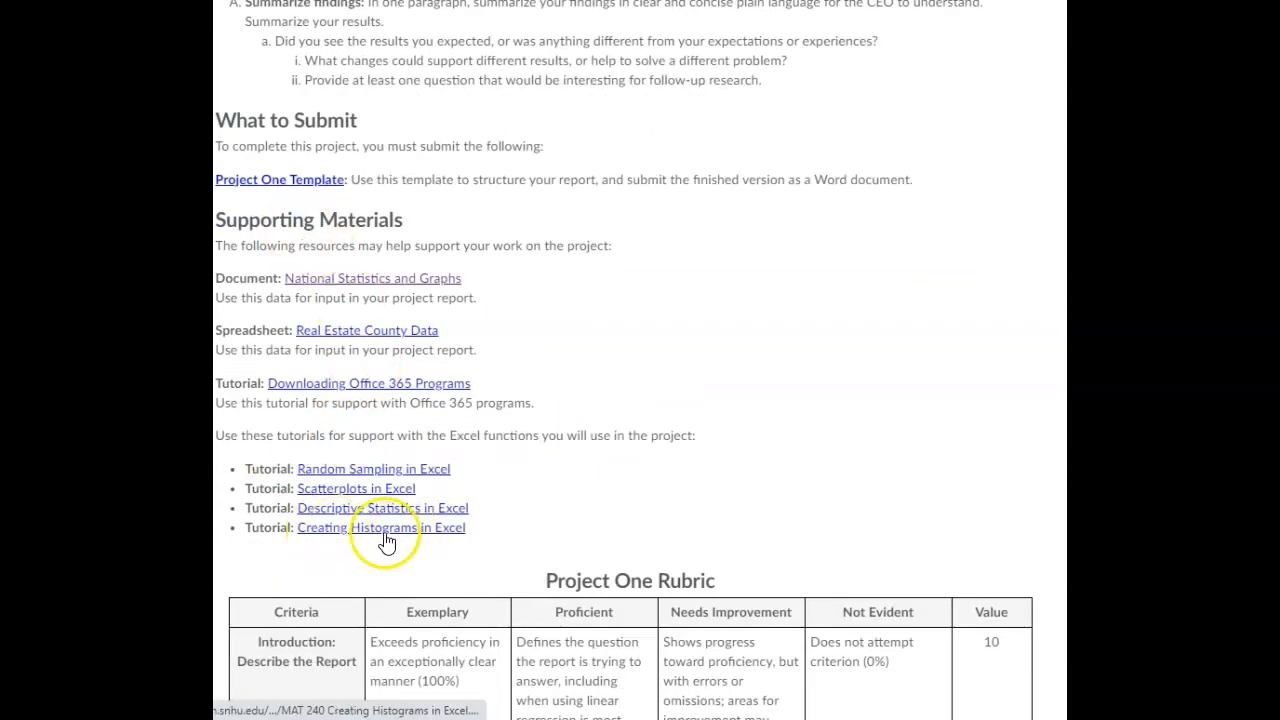
Open and read the Creating Histograms in Excel tutorial
{"action": "left_click", "coordinate": [331, 536]}
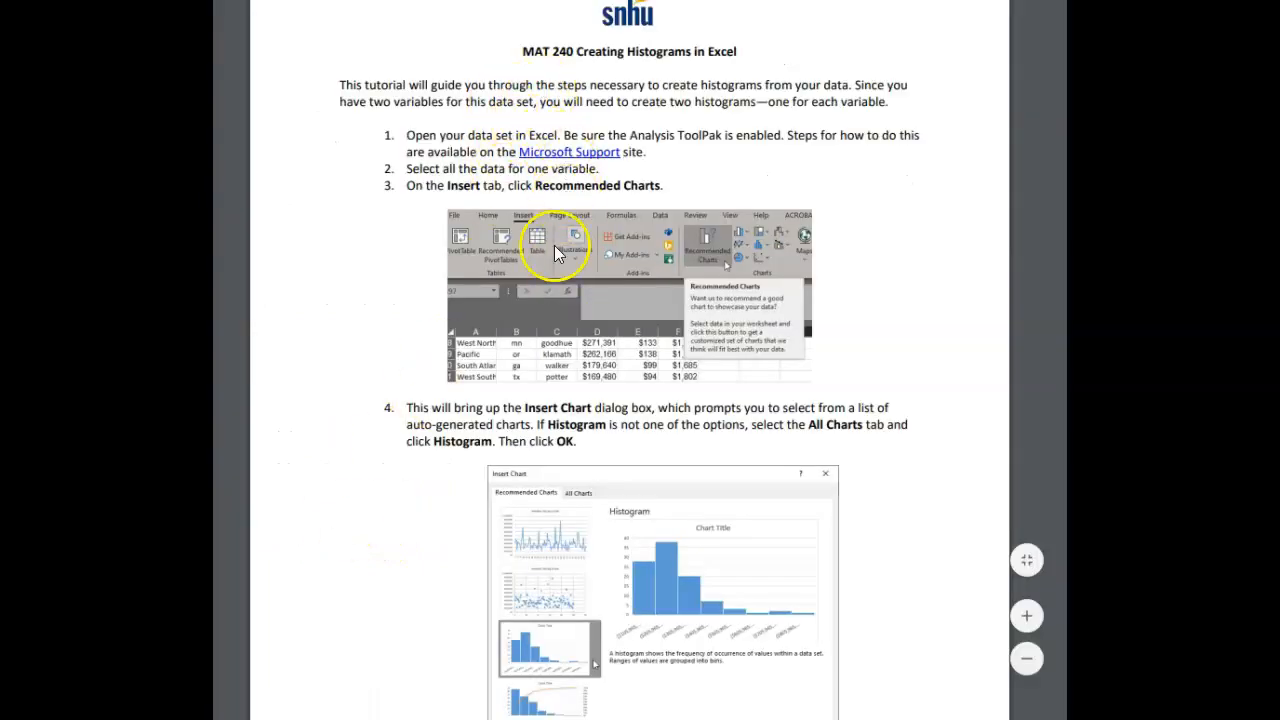
{"action": "scroll", "coordinate": [448, 158], "scroll_direction": "down", "scroll_amount": 1}
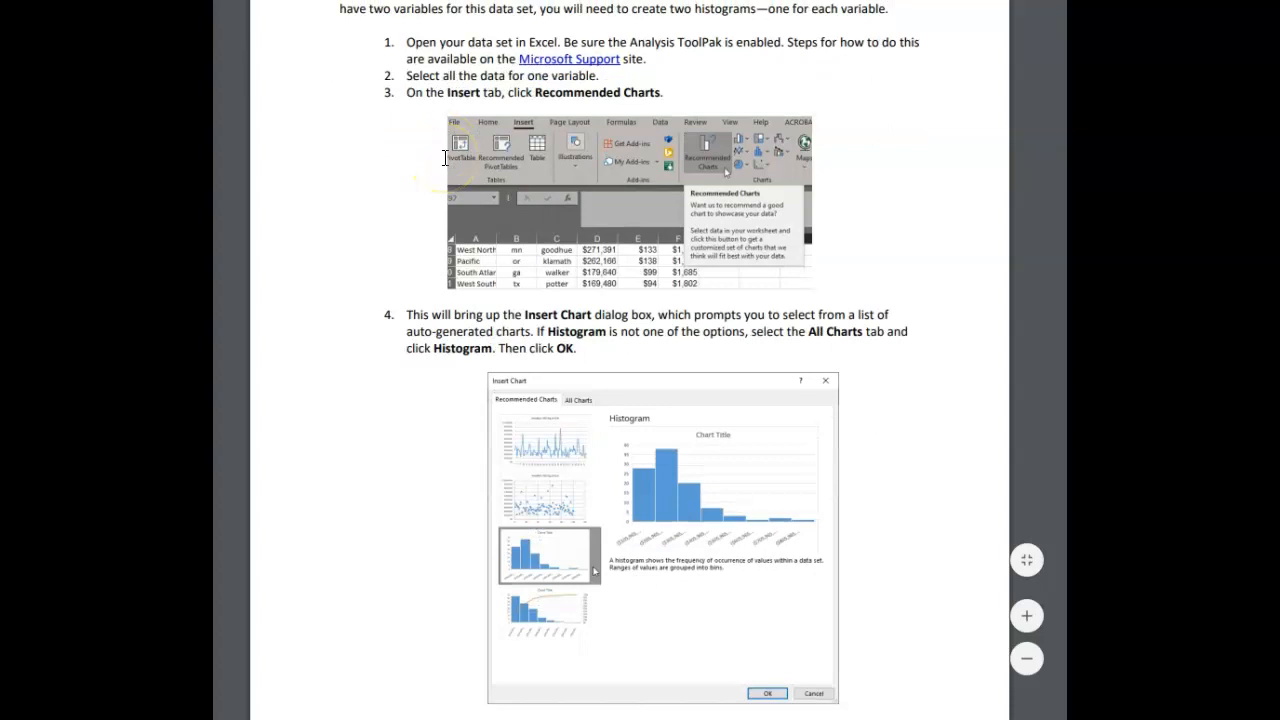
{"action": "scroll", "coordinate": [543, 445], "scroll_direction": "up", "scroll_amount": 1}
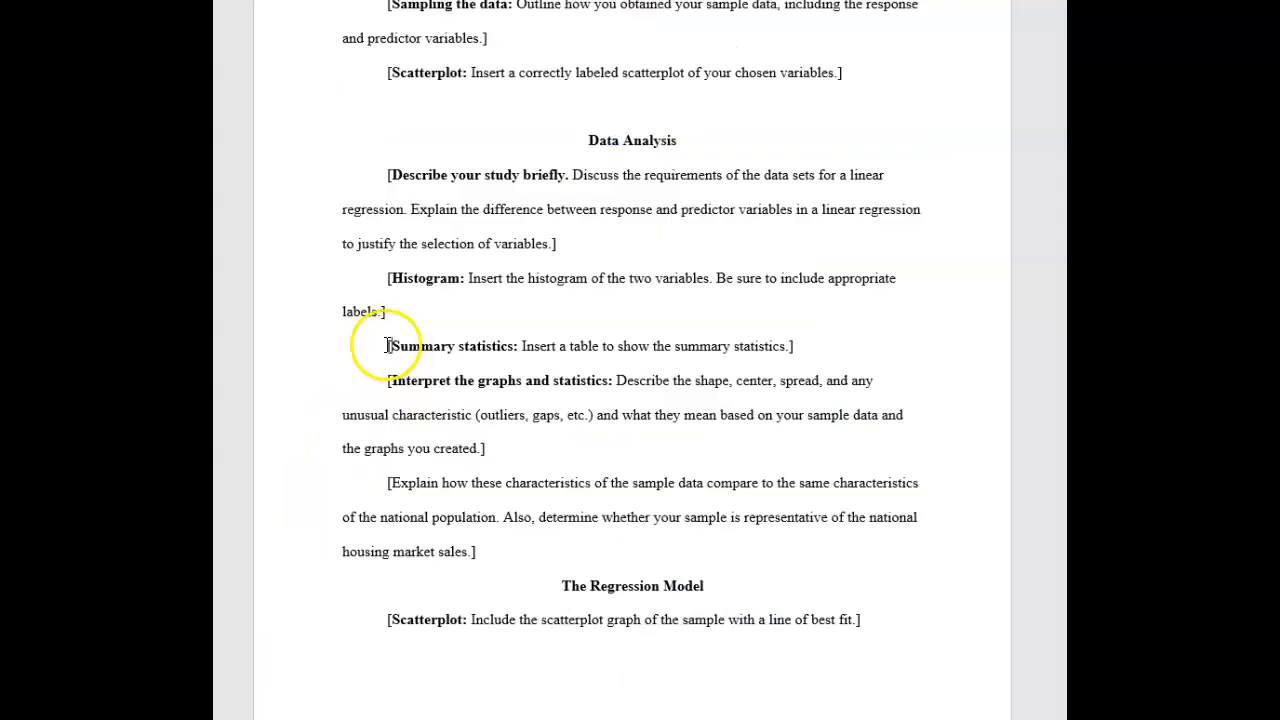
{"action": "left_click_drag", "start_coordinate": [389, 346], "coordinate": [805, 362]}
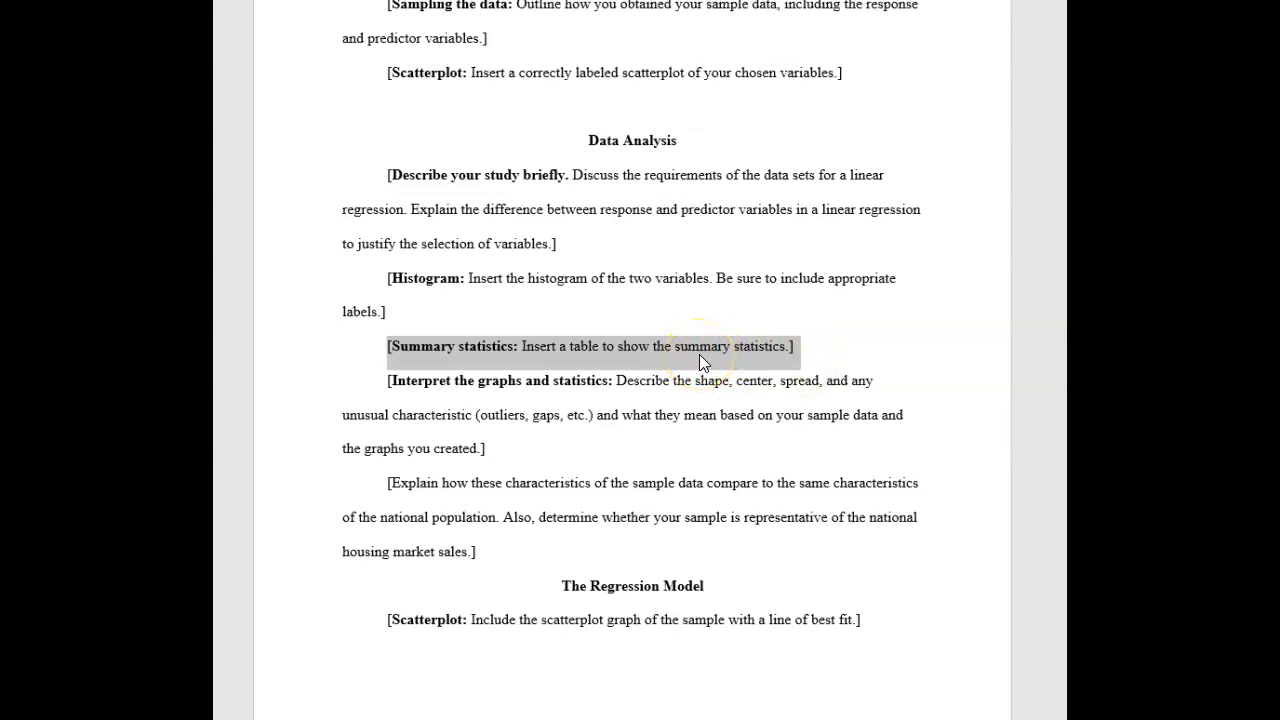
Run Descriptive Statistics on the square feet values E2:E51 with summary statistics, placing the output at cell H47
{"action": "left_click", "coordinate": [527, 405]}
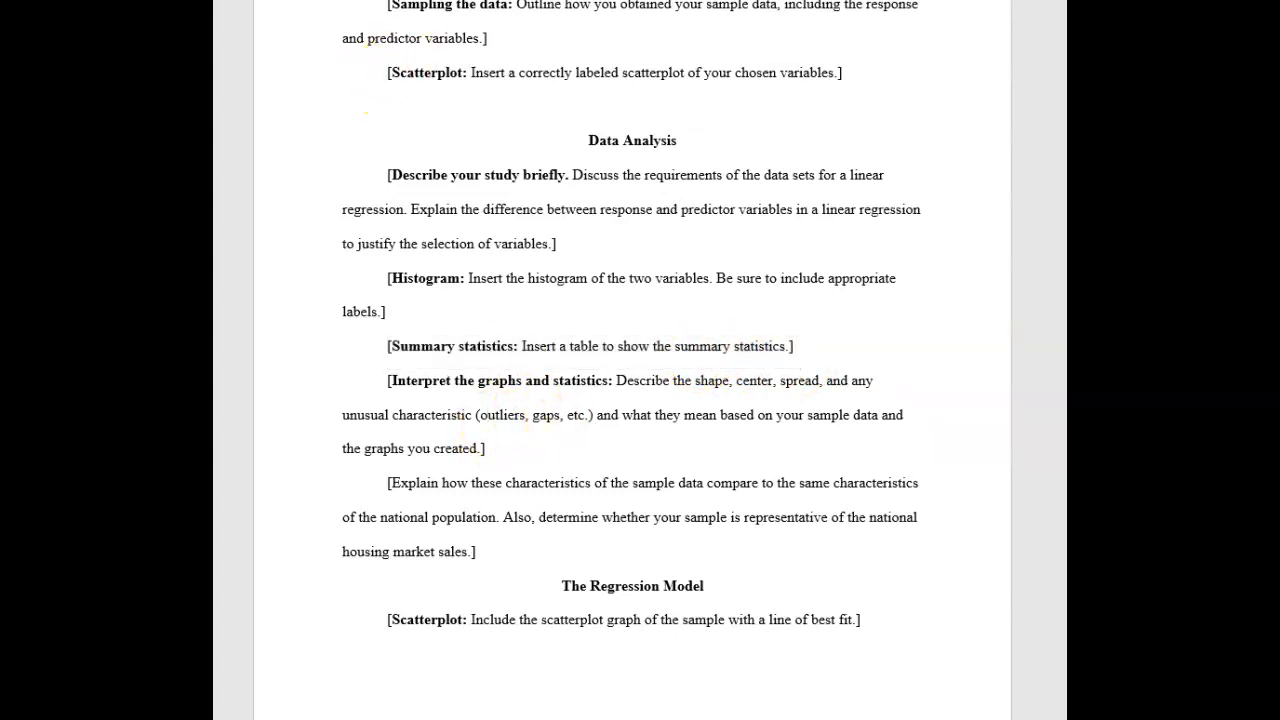
{"action": "left_click", "coordinate": [735, 525]}
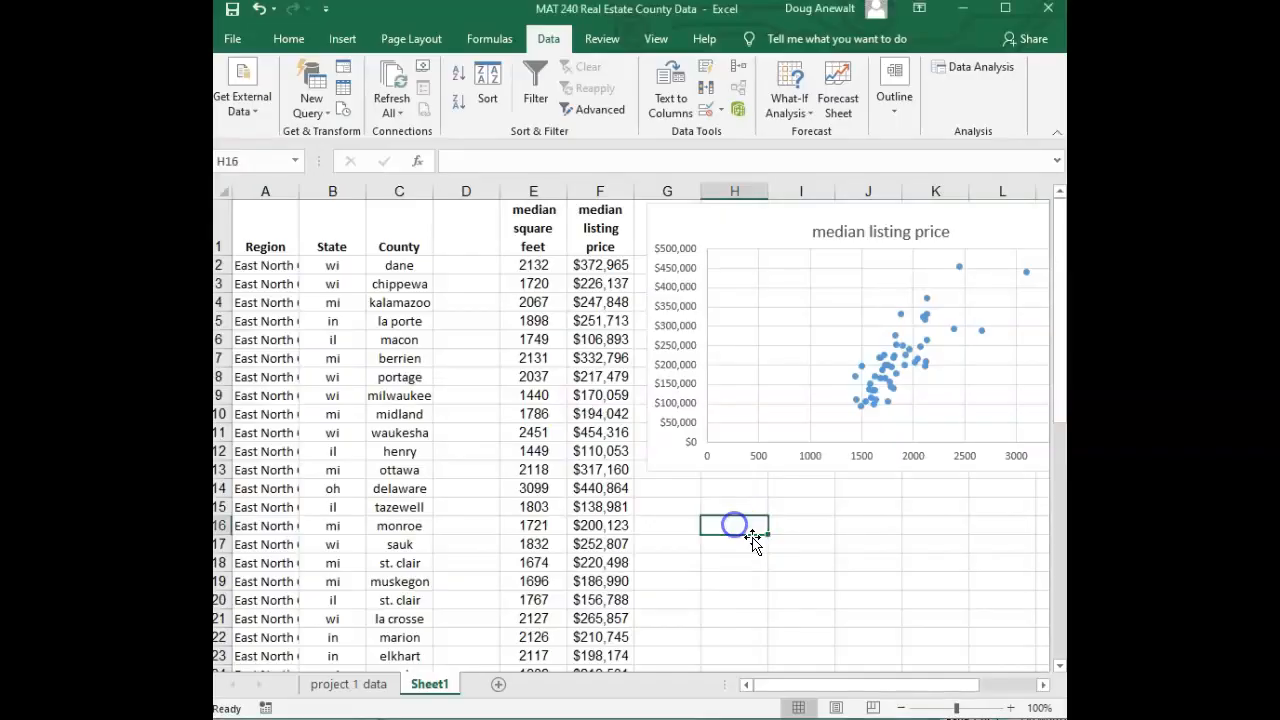
{"action": "left_click", "coordinate": [954, 67]}
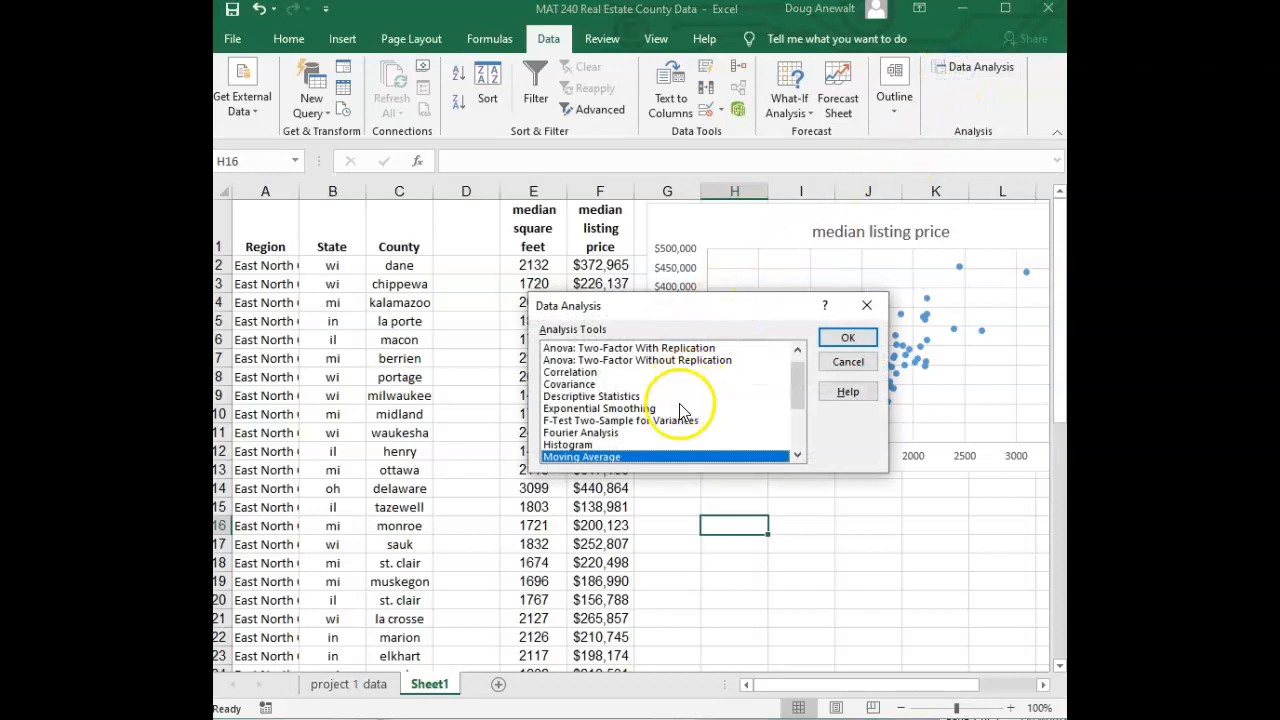
{"action": "left_click_drag", "start_coordinate": [799, 394], "coordinate": [797, 400]}
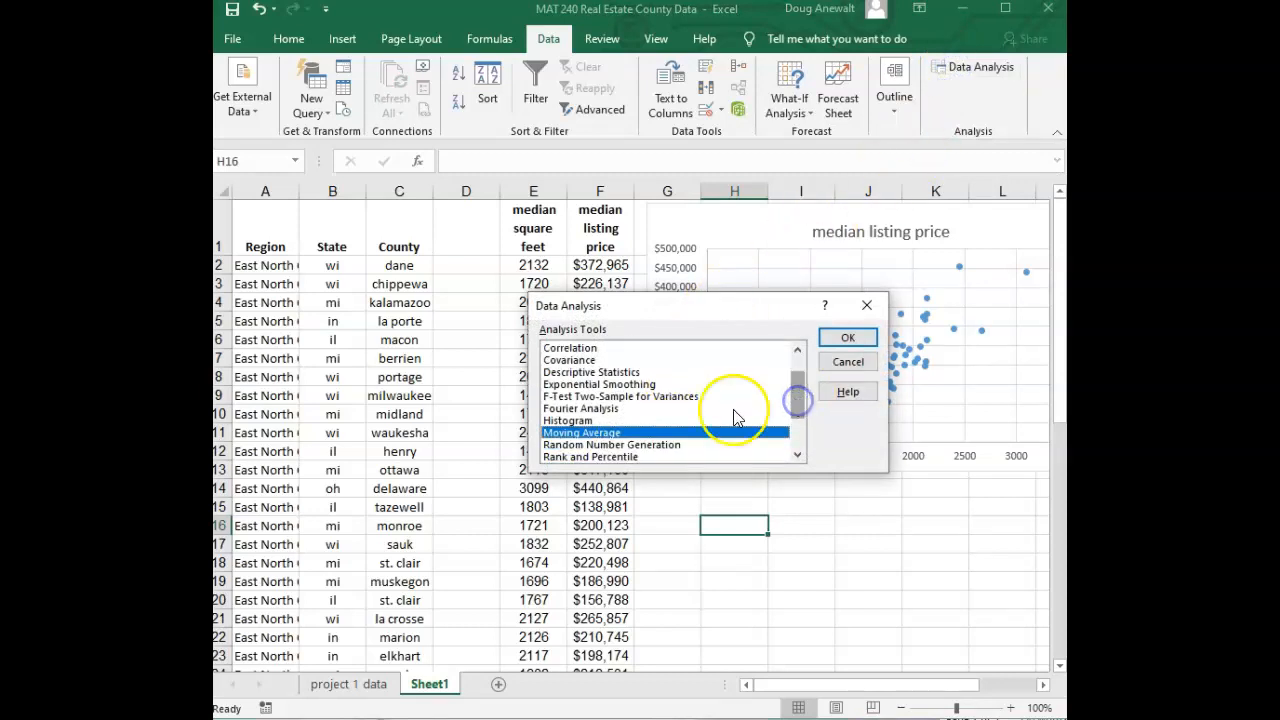
{"action": "scroll", "coordinate": [740, 410], "scroll_direction": "up", "scroll_amount": 1}
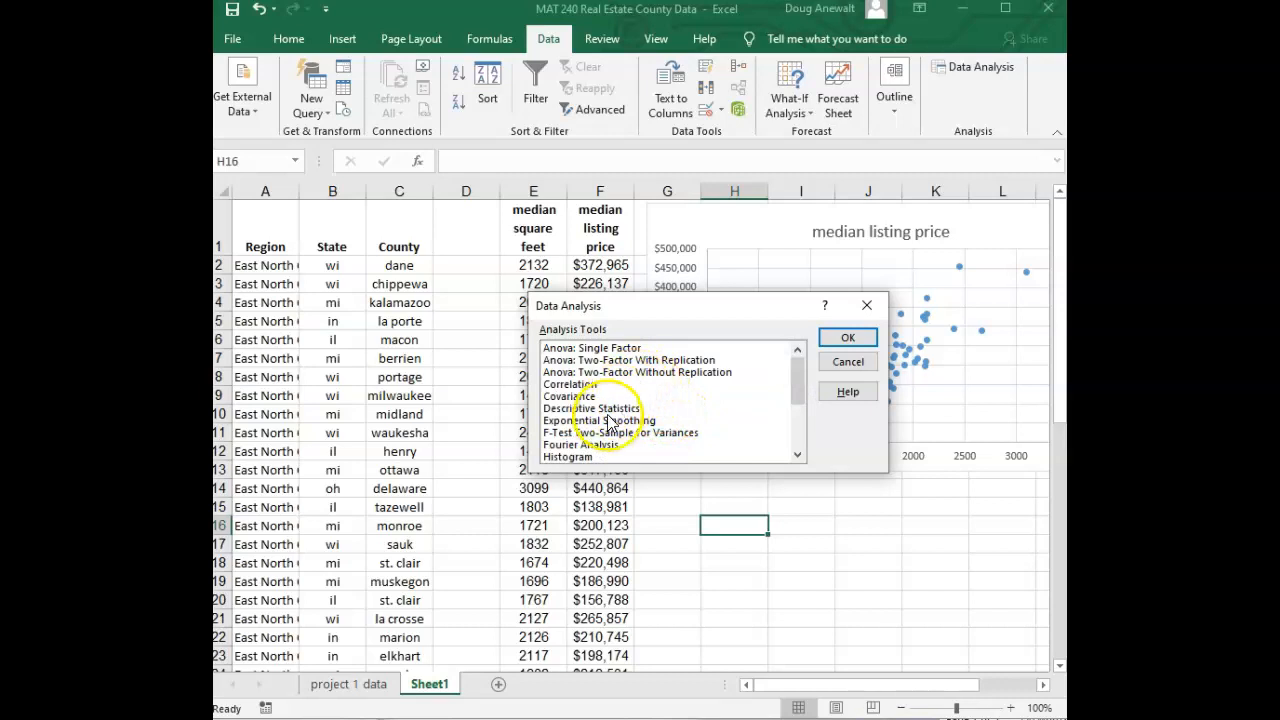
{"action": "left_click", "coordinate": [605, 410]}
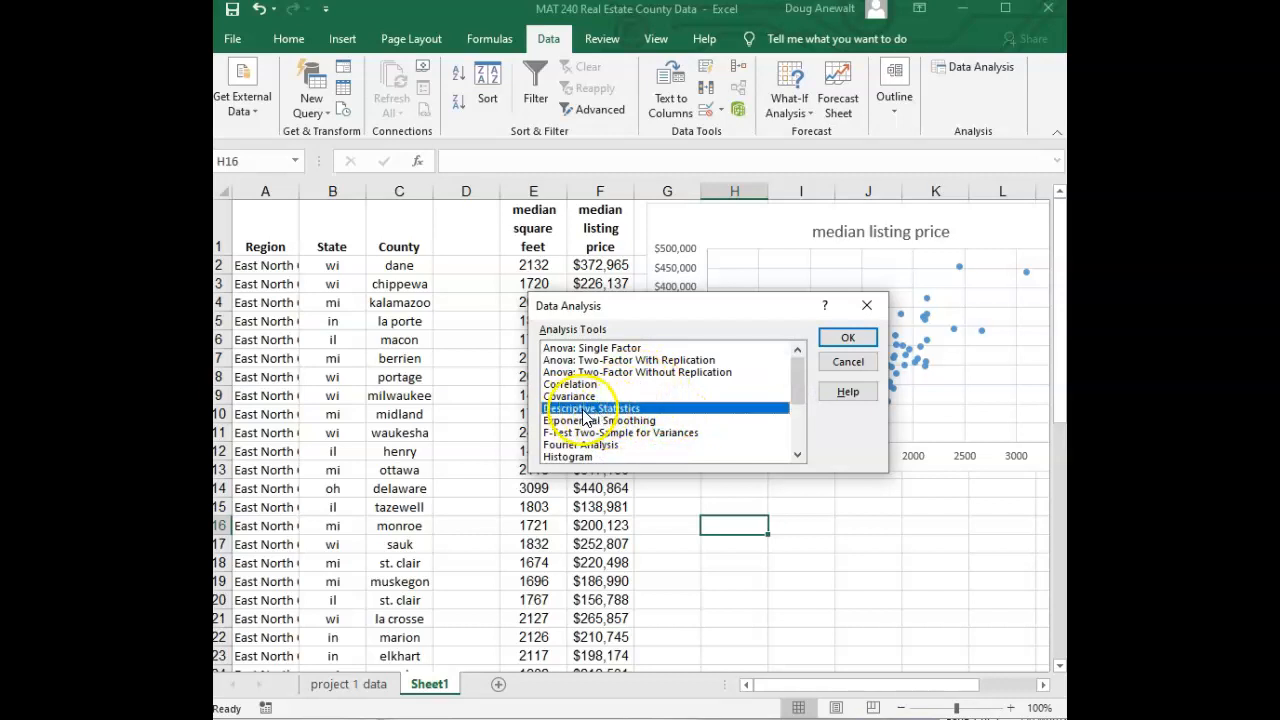
{"action": "left_click", "coordinate": [847, 340]}
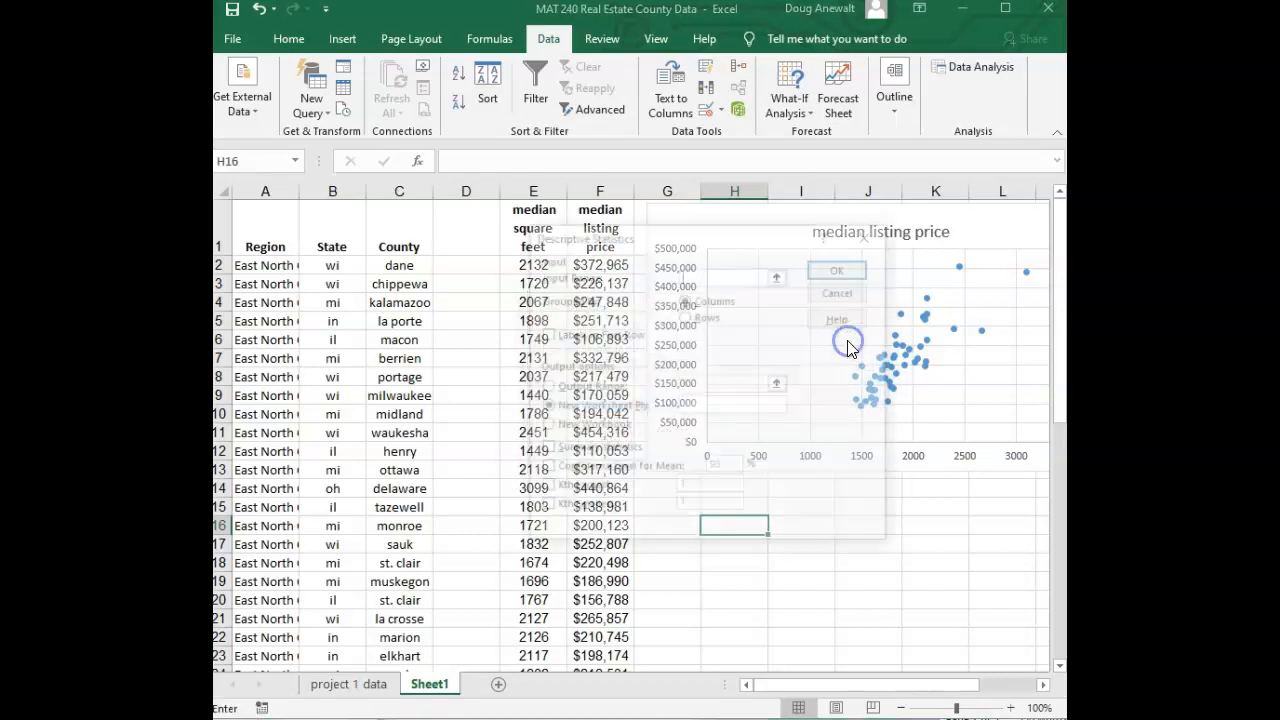
{"action": "left_click_drag", "start_coordinate": [657, 234], "coordinate": [755, 220]}
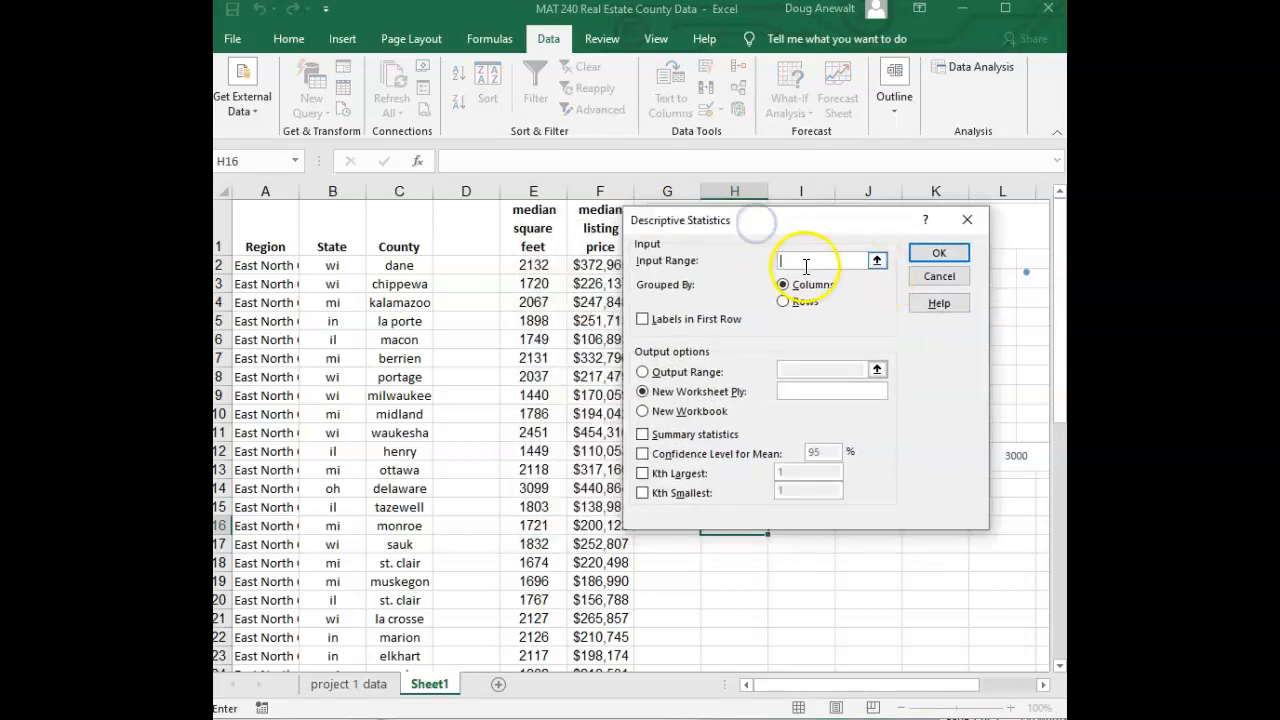
{"action": "left_click_drag", "start_coordinate": [529, 265], "coordinate": [548, 640]}
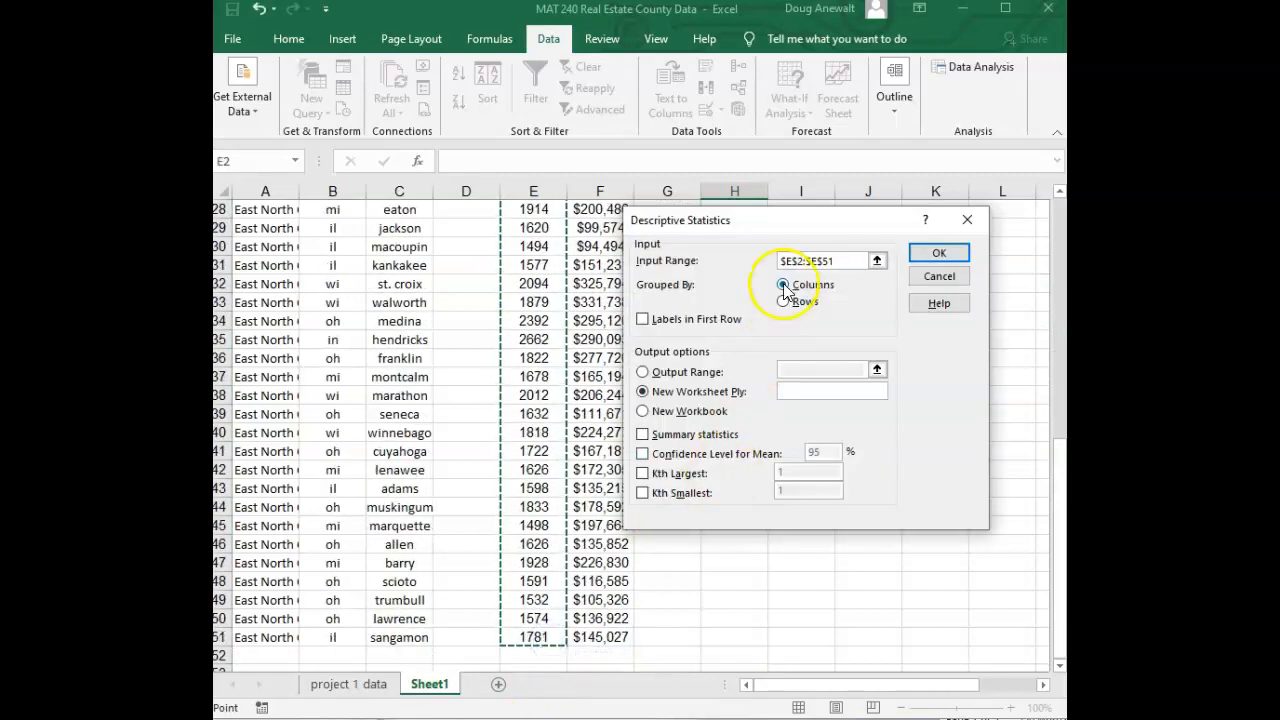
{"action": "left_click", "coordinate": [643, 435]}
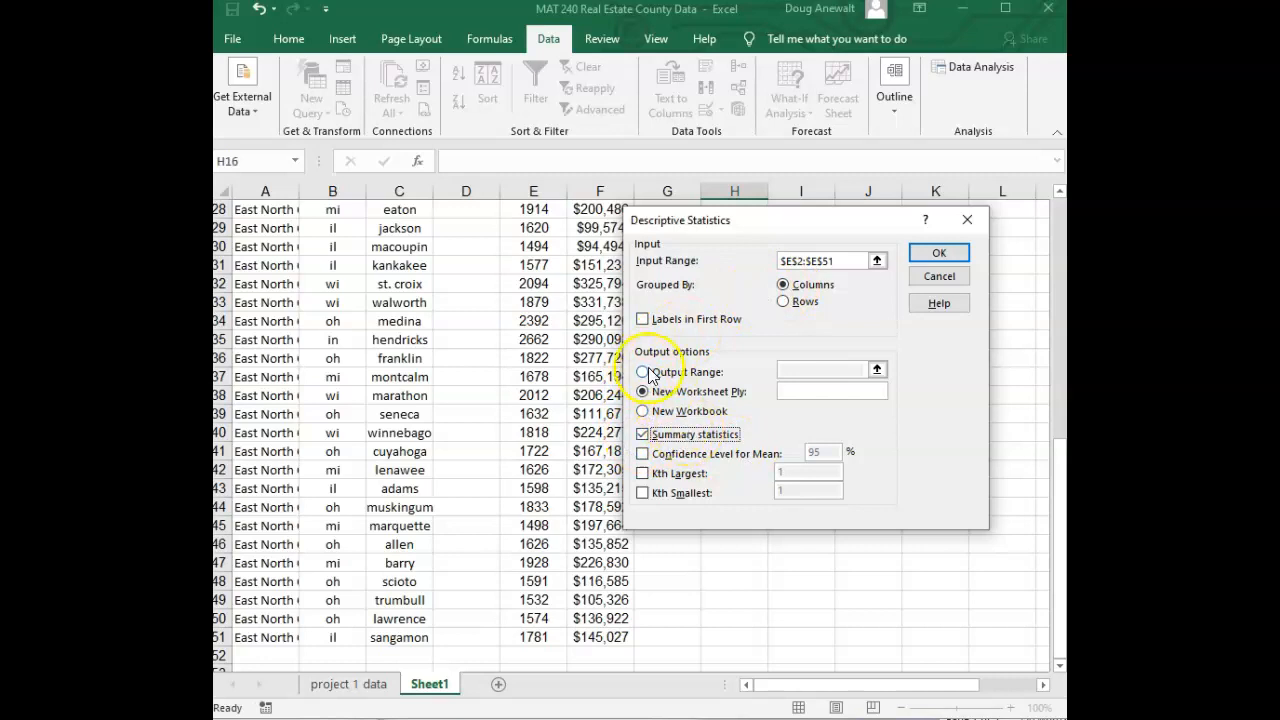
{"action": "left_click", "coordinate": [643, 373]}
{"action": "left_click", "coordinate": [815, 365]}
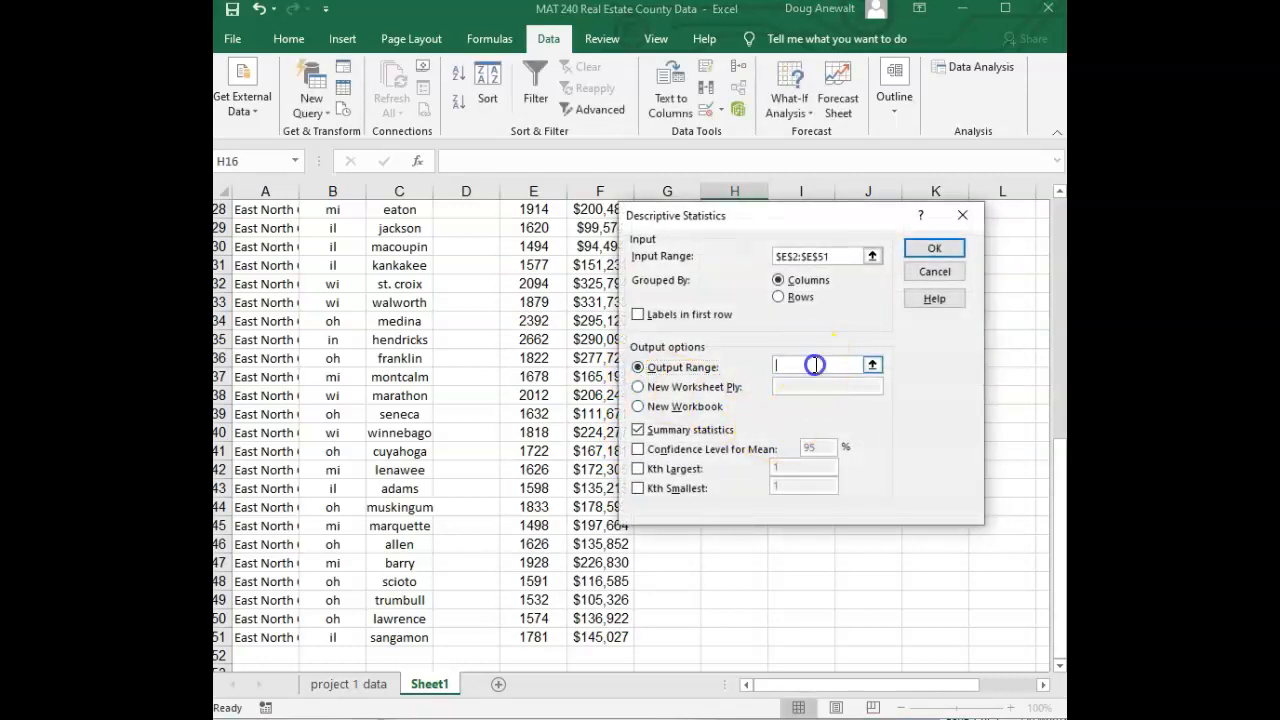
{"action": "left_click", "coordinate": [741, 563]}
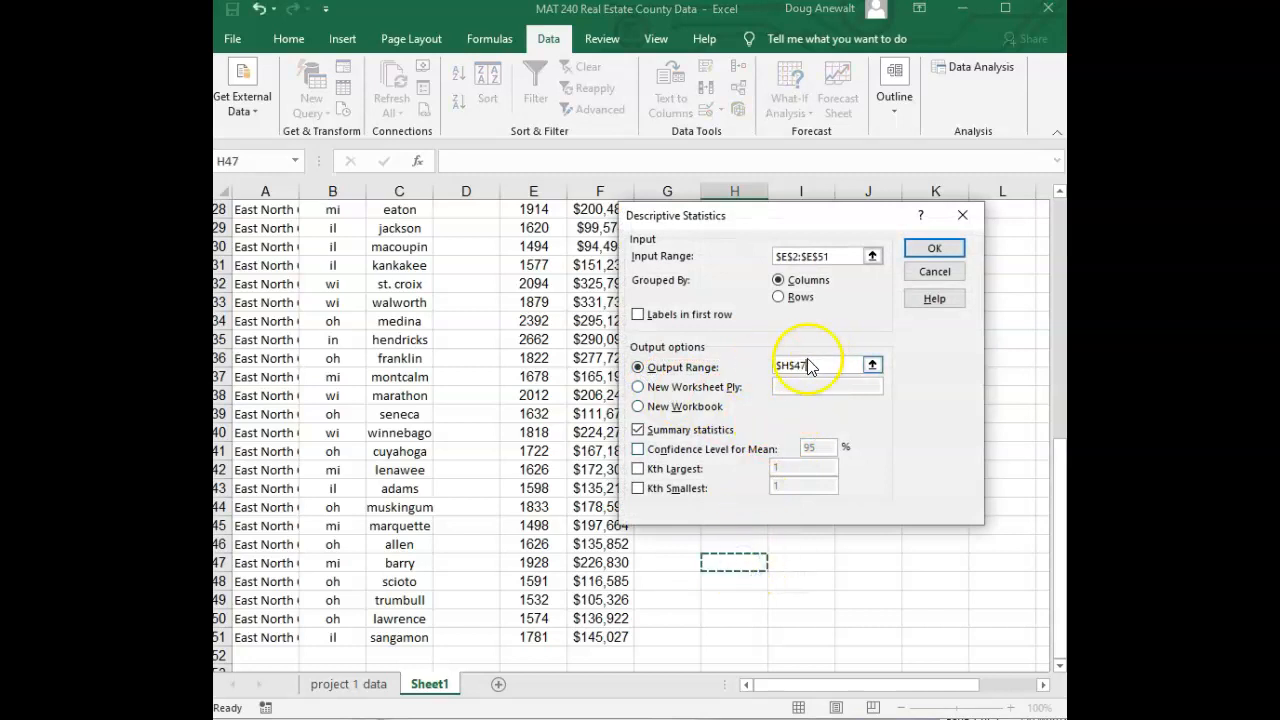
{"action": "left_click", "coordinate": [932, 249]}
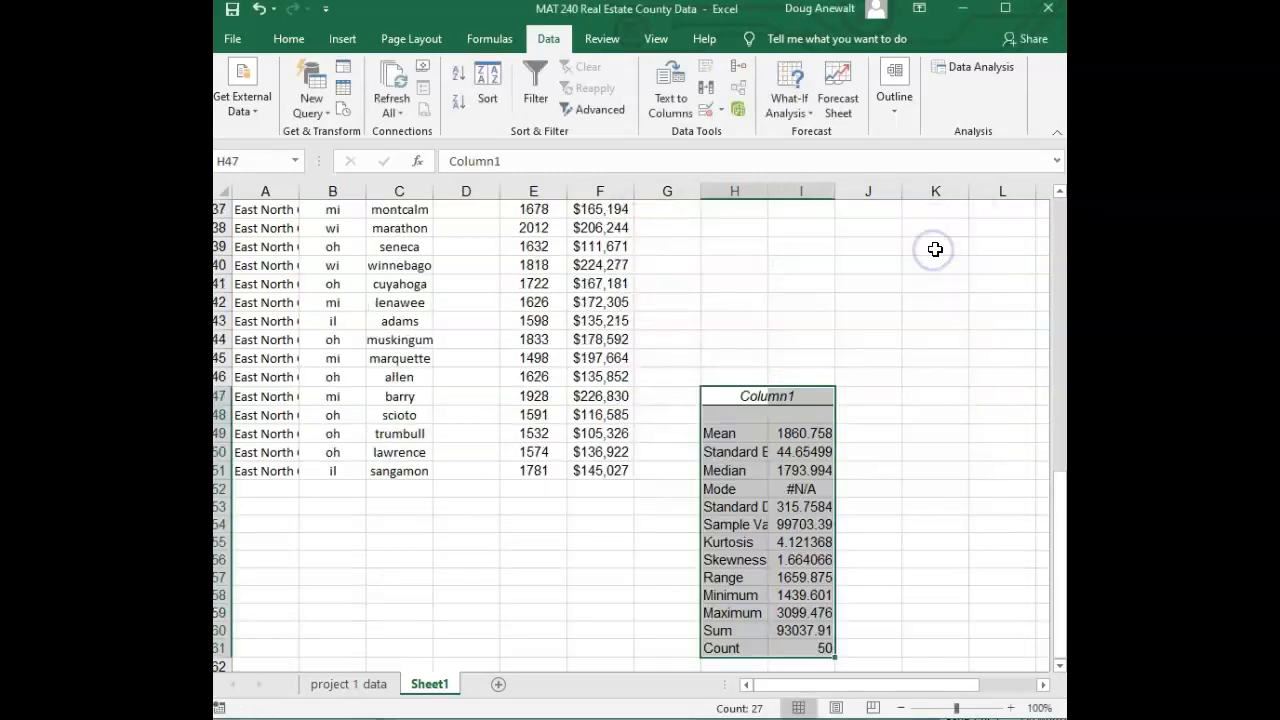
Examine the mean, standard error, median and standard deviation rows of the summary statistics output
{"action": "left_click", "coordinate": [728, 432]}
{"action": "left_click", "coordinate": [730, 468]}
{"action": "left_click", "coordinate": [738, 451]}
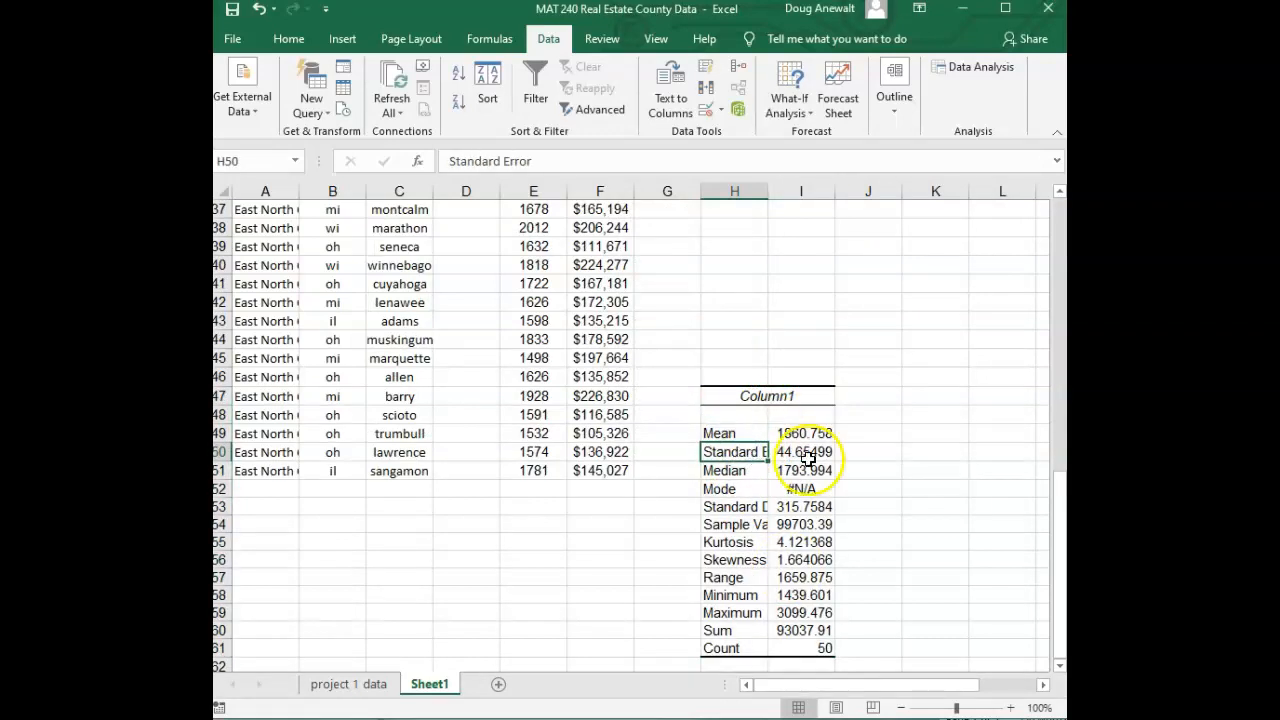
{"action": "left_click", "coordinate": [771, 506]}
{"action": "left_click", "coordinate": [760, 508]}
{"action": "left_click", "coordinate": [790, 513]}
{"action": "left_click", "coordinate": [750, 515]}
{"action": "left_click", "coordinate": [803, 509]}
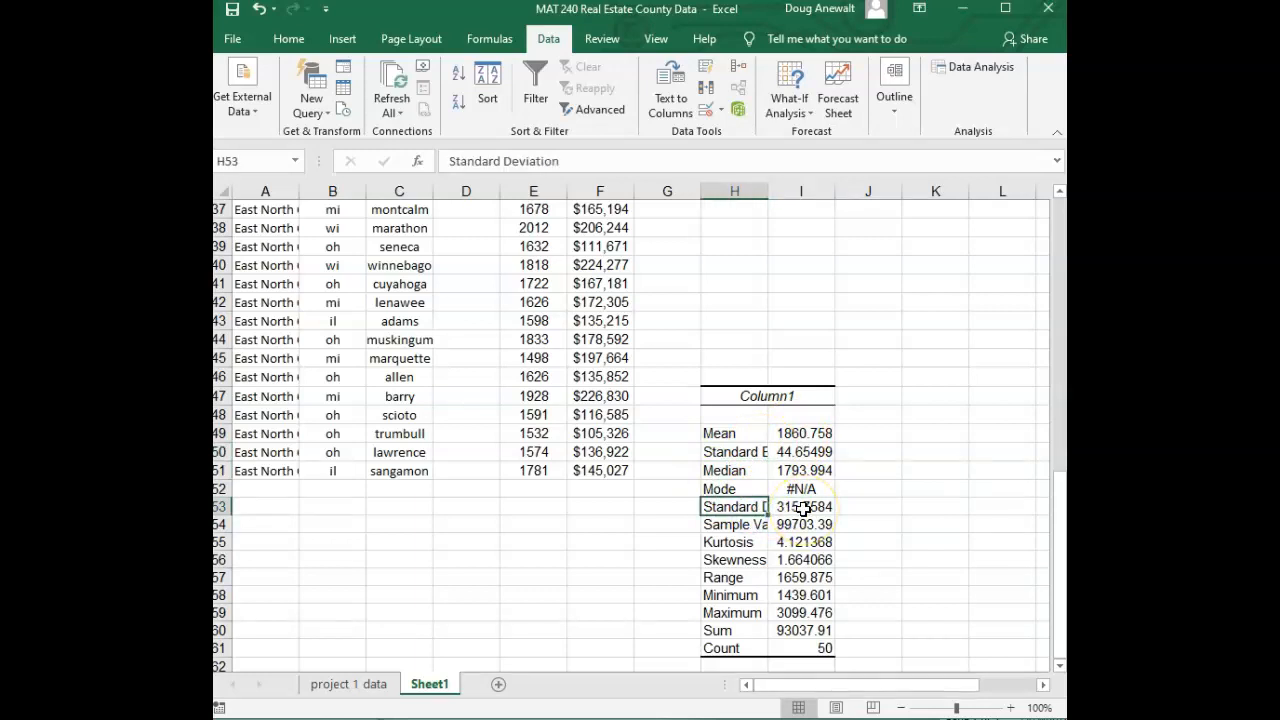
Enter an AVERAGE formula over E2:E51 in cell H38 and show it with three decimal places
{"action": "scroll", "coordinate": [770, 440], "scroll_direction": "up", "scroll_amount": 2}
{"action": "left_click", "coordinate": [740, 345]}
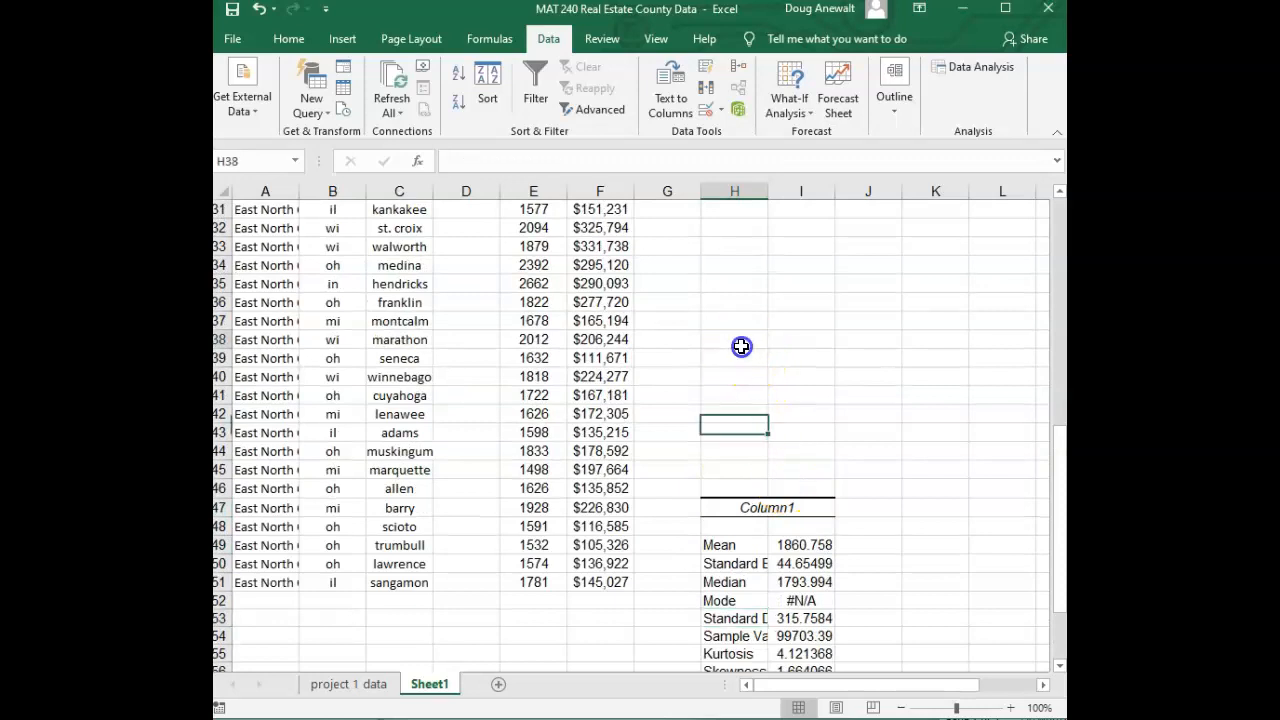
{"action": "type", "text": "=av"}
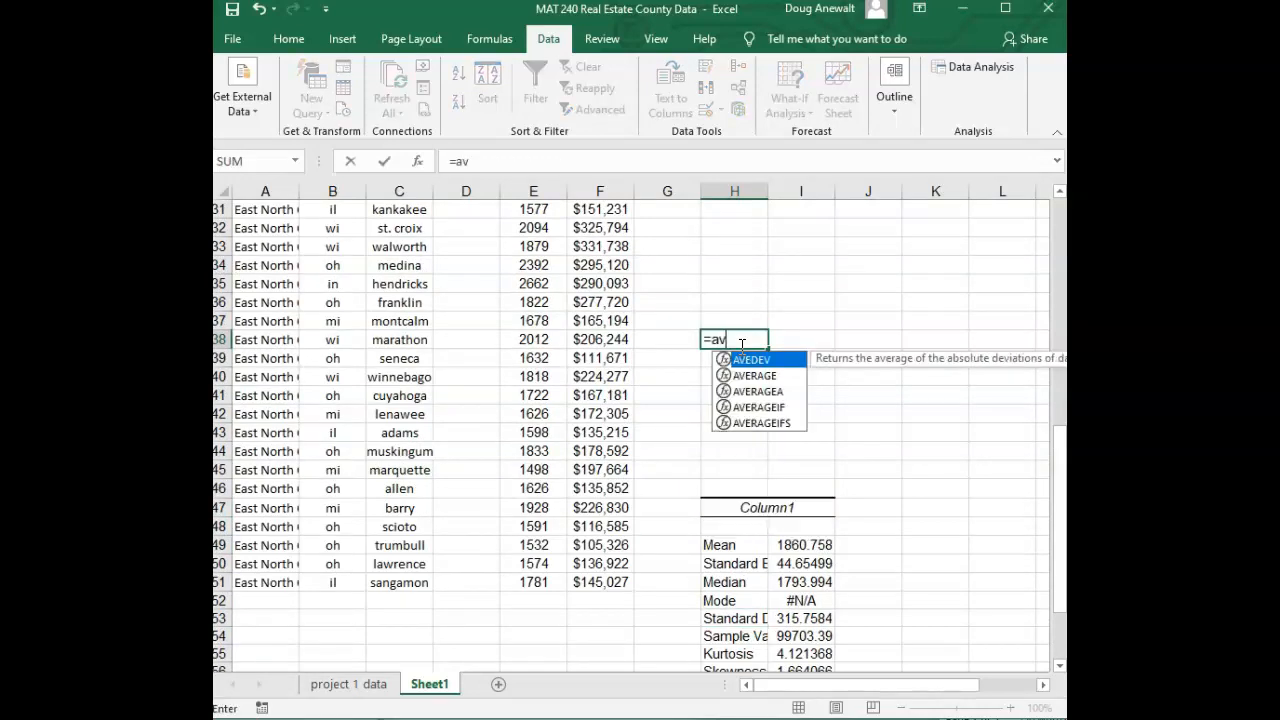
{"action": "type", "text": "erage("}
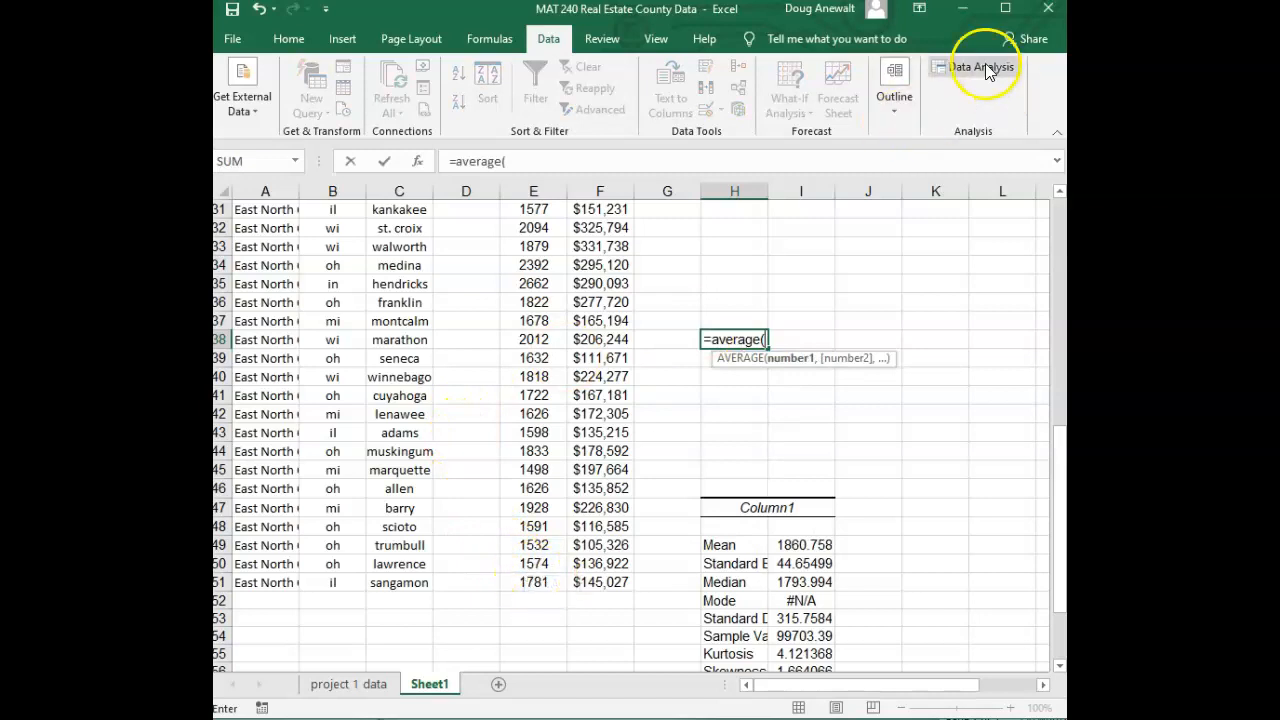
{"action": "left_click_drag", "start_coordinate": [533, 582], "coordinate": [534, 264]}
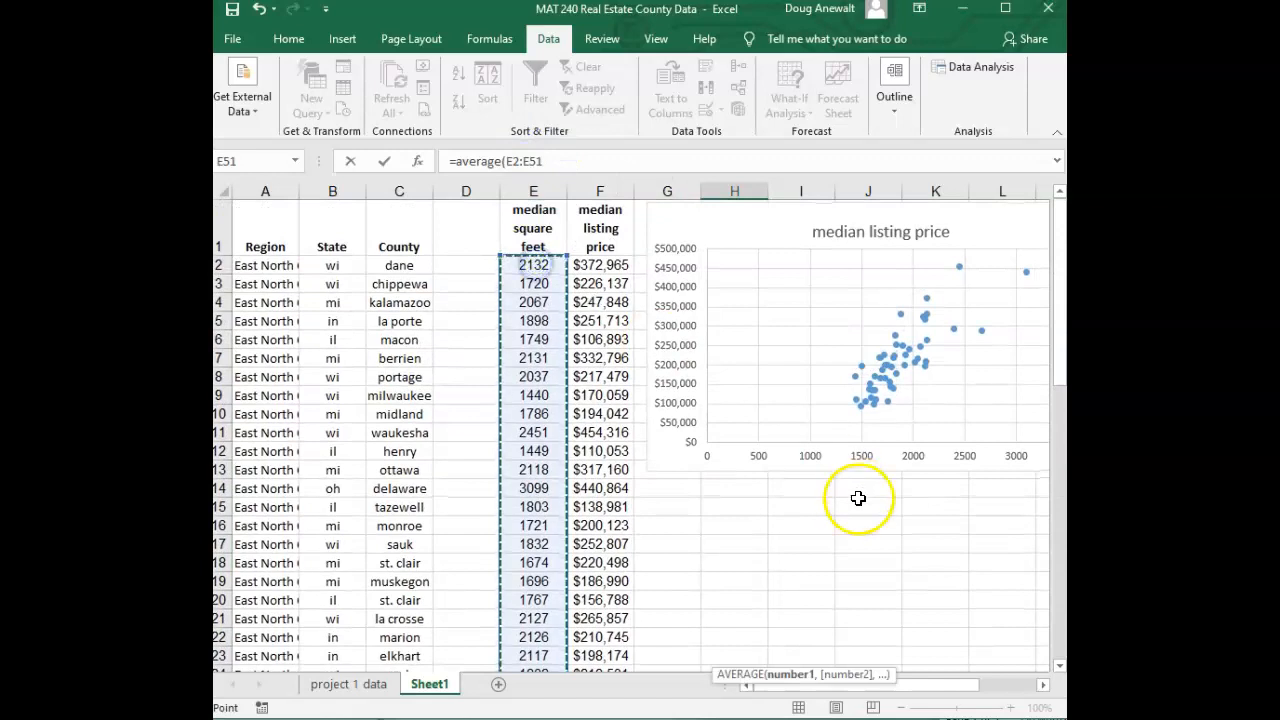
{"action": "scroll", "coordinate": [858, 498], "scroll_direction": "down", "scroll_amount": 7}
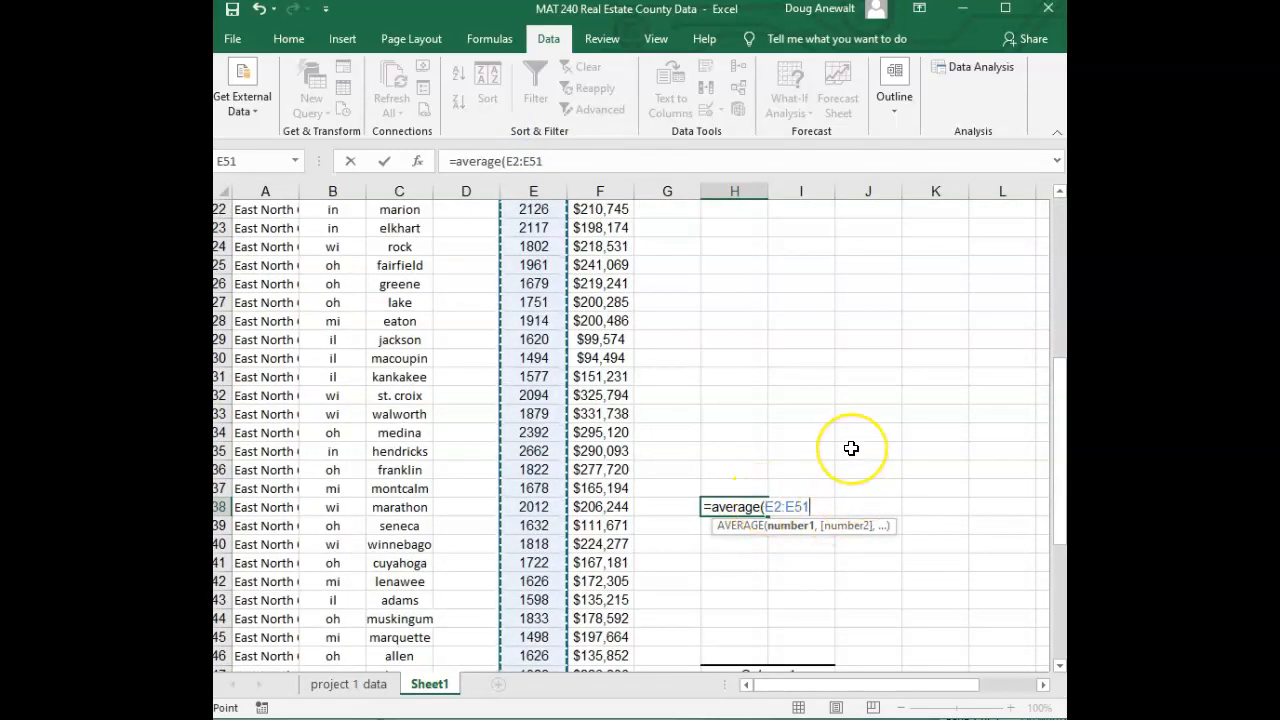
{"action": "key", "text": "Return"}
{"action": "scroll", "coordinate": [851, 448], "scroll_direction": "down", "scroll_amount": 3}
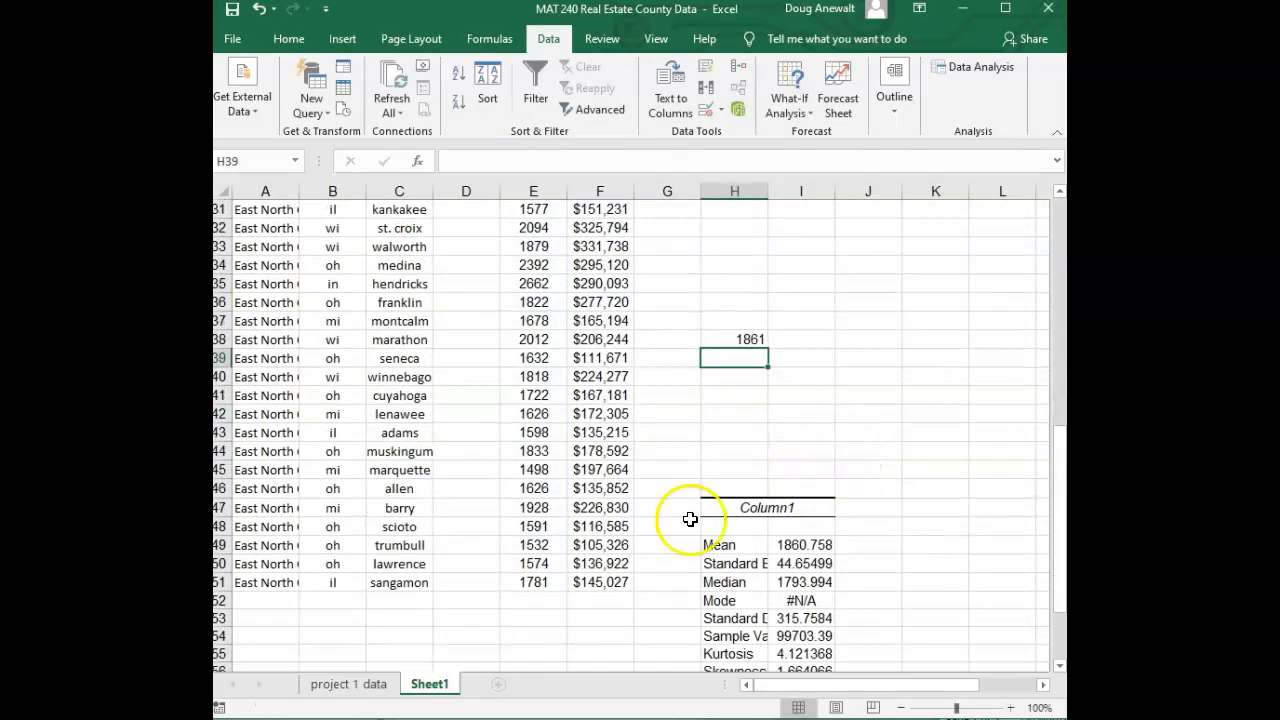
{"action": "left_click", "coordinate": [750, 341]}
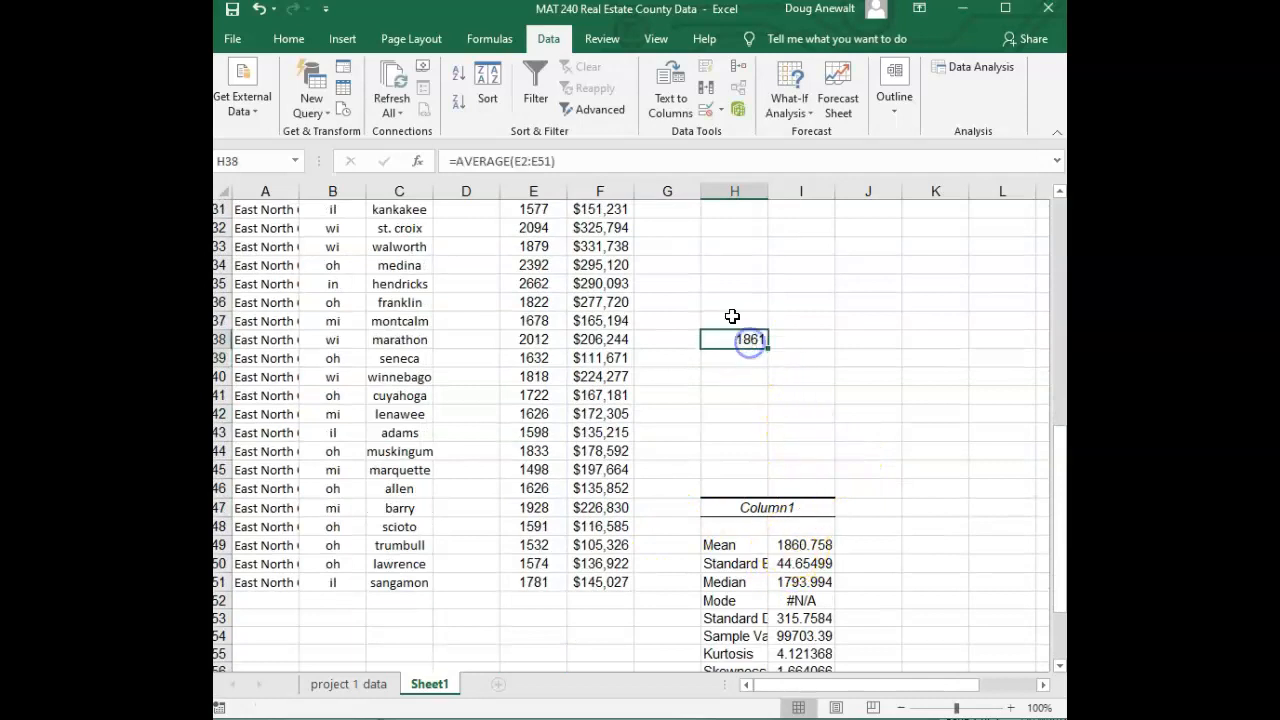
{"action": "left_click", "coordinate": [288, 38]}
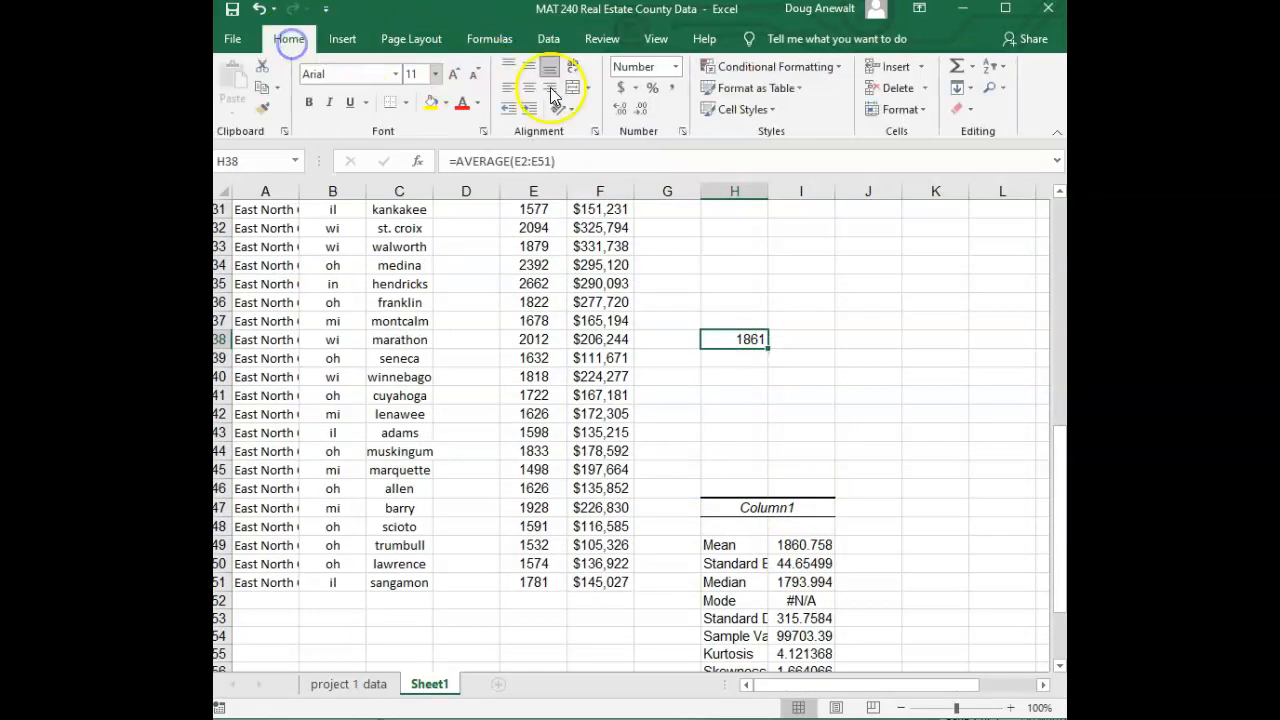
{"action": "left_click", "coordinate": [620, 116]}
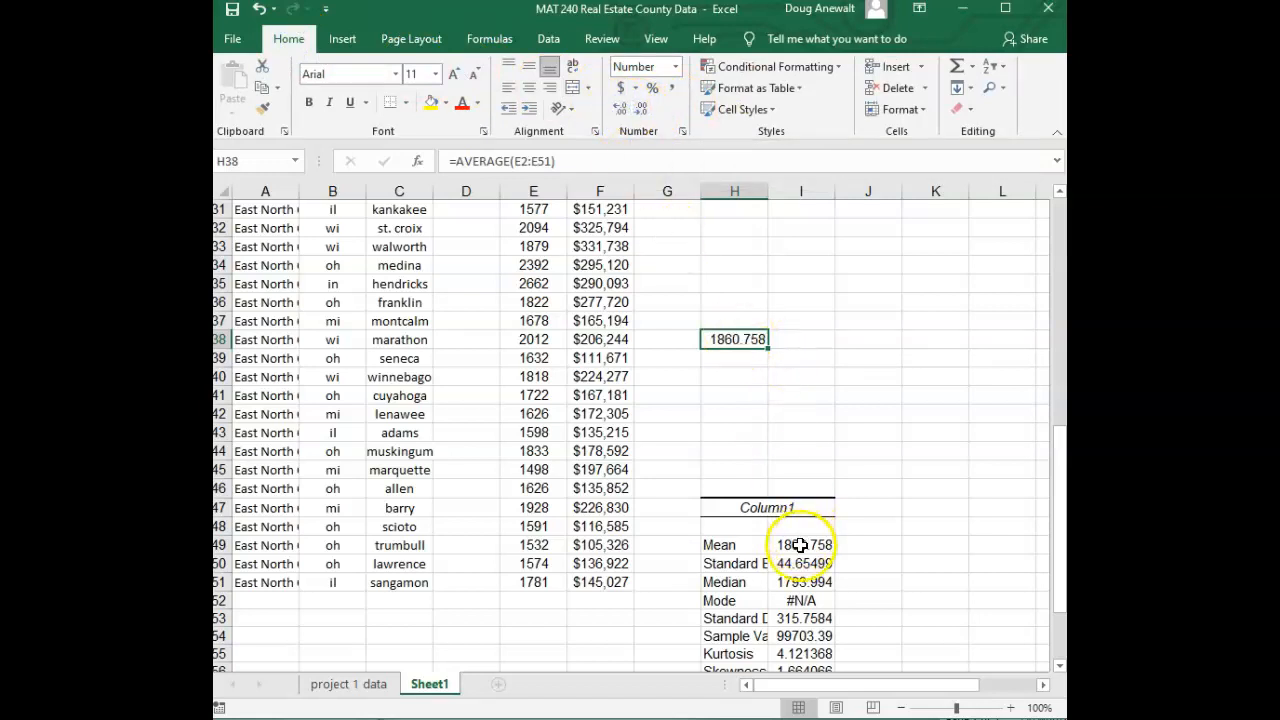
Enter a MEDIAN formula over E2:E51 in cell H39 and show it with three decimal places
{"action": "left_click", "coordinate": [730, 357]}
{"action": "type", "text": "=median("}
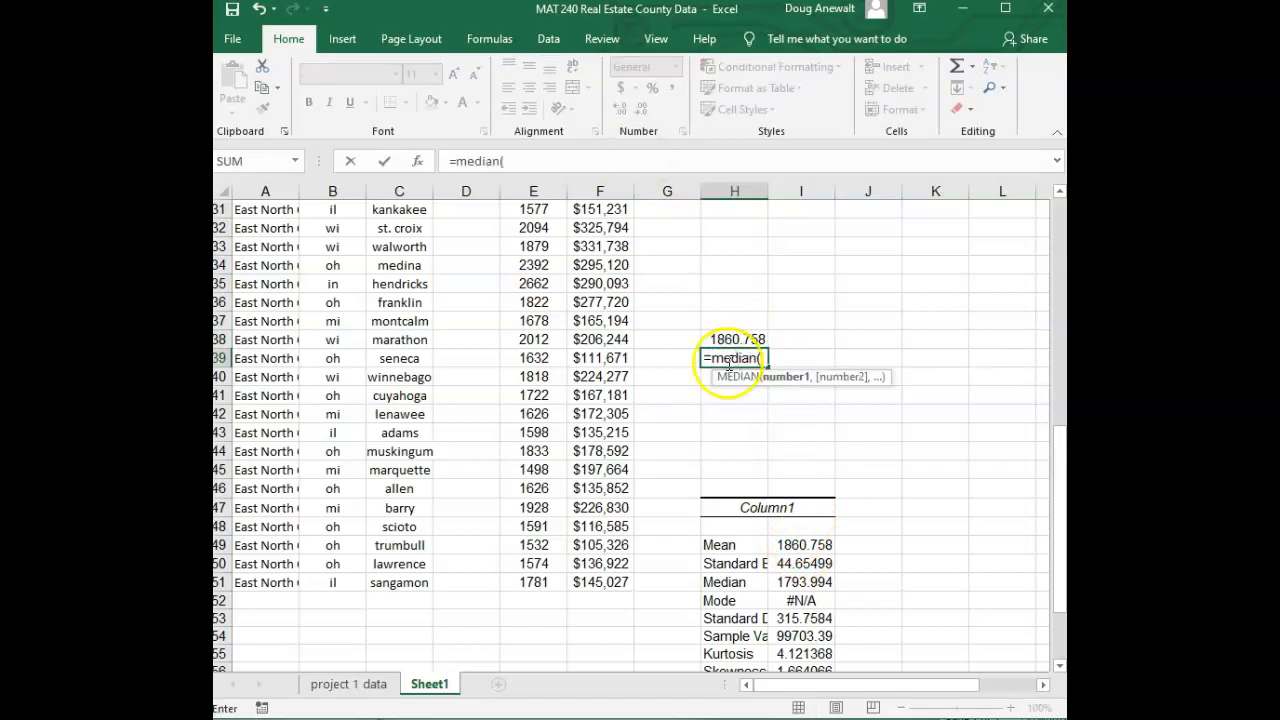
{"action": "left_click_drag", "start_coordinate": [535, 564], "coordinate": [540, 260]}
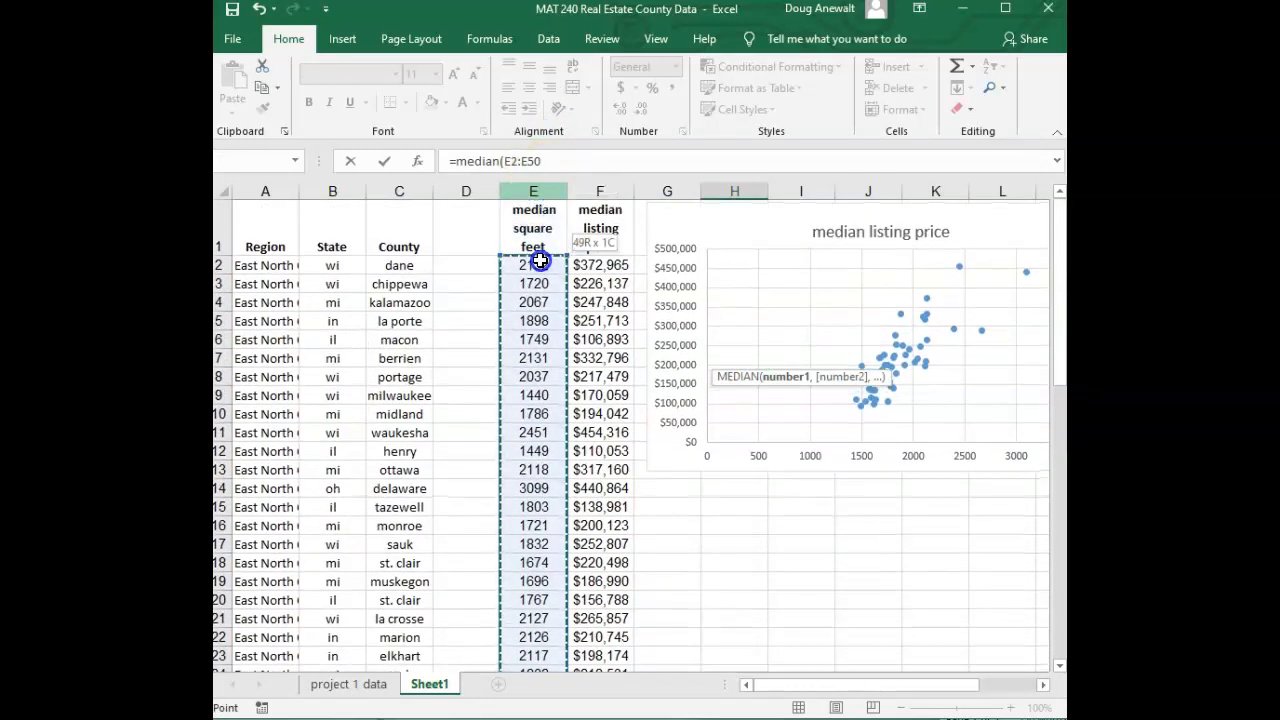
{"action": "scroll", "coordinate": [780, 580], "scroll_direction": "down", "scroll_amount": 11}
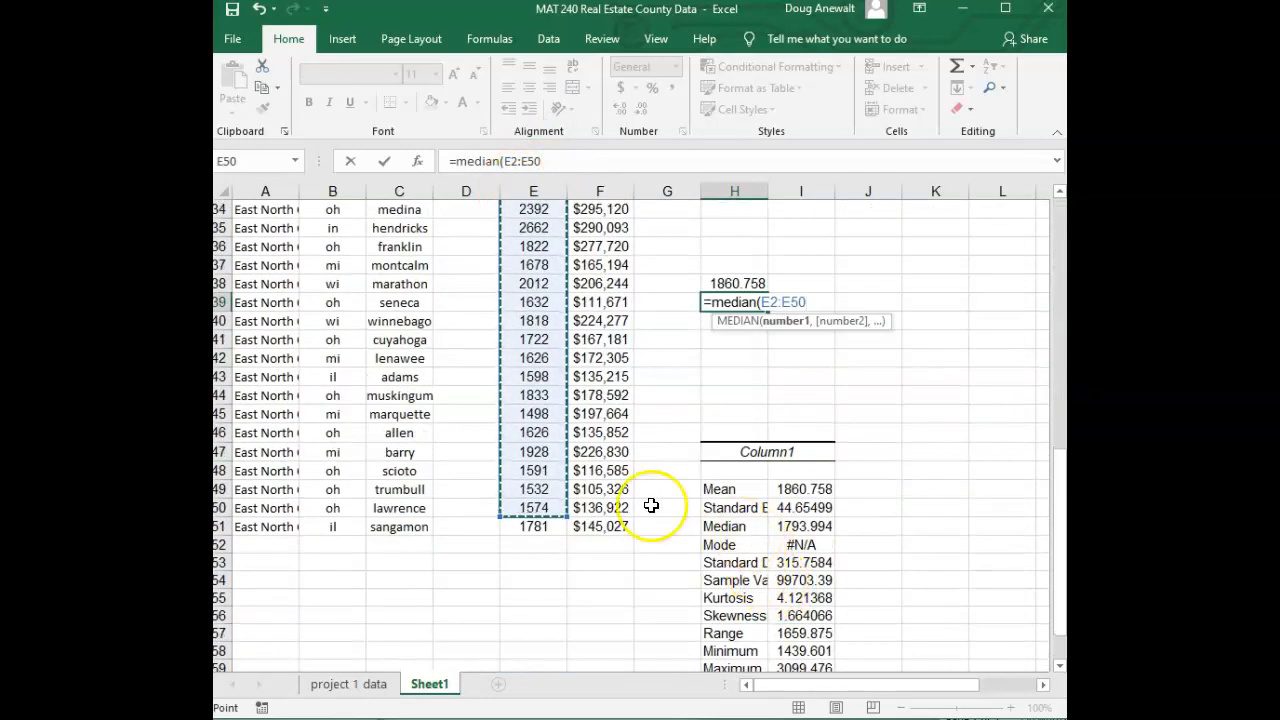
{"action": "left_click_drag", "start_coordinate": [566, 516], "coordinate": [566, 534]}
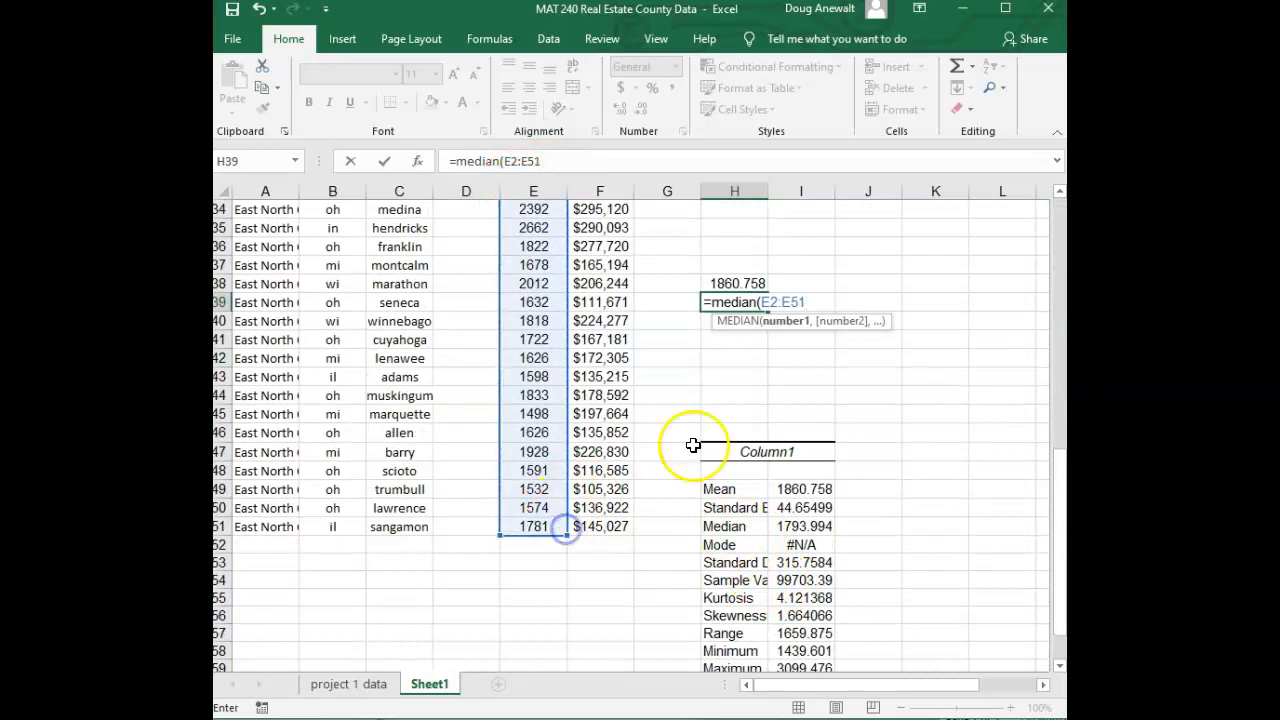
{"action": "key", "text": "Return"}
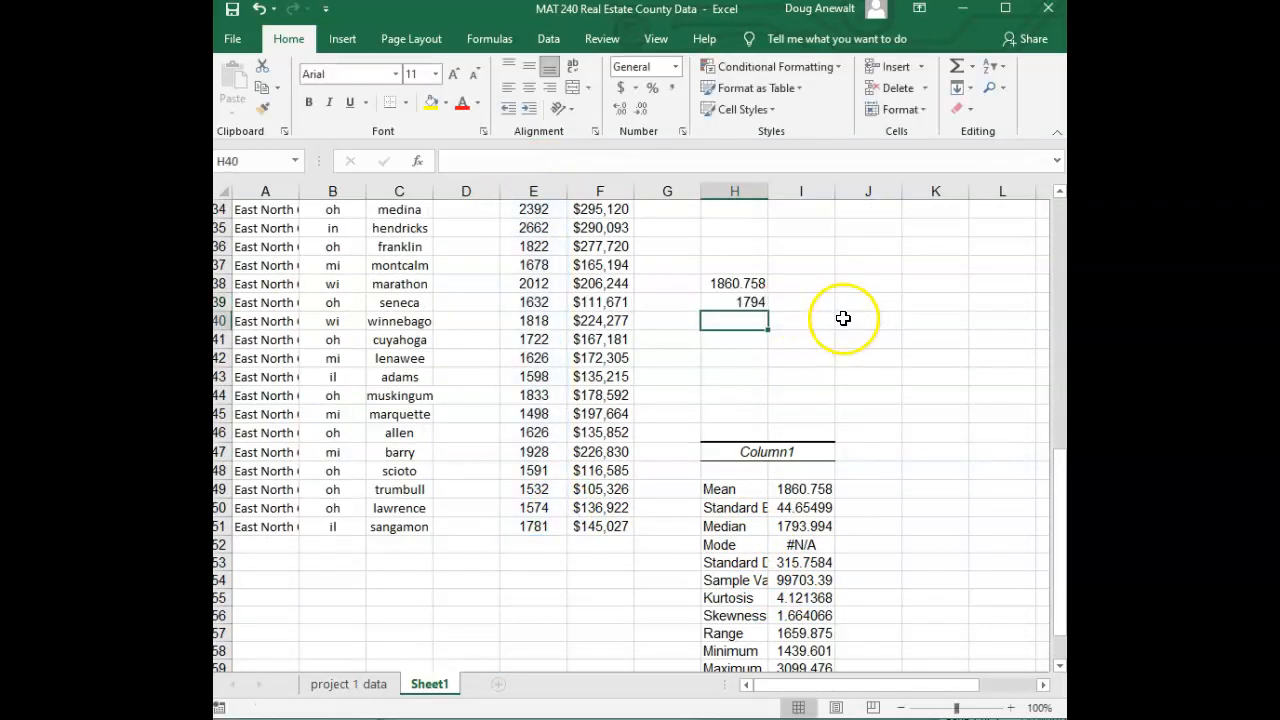
{"action": "left_click", "coordinate": [748, 303]}
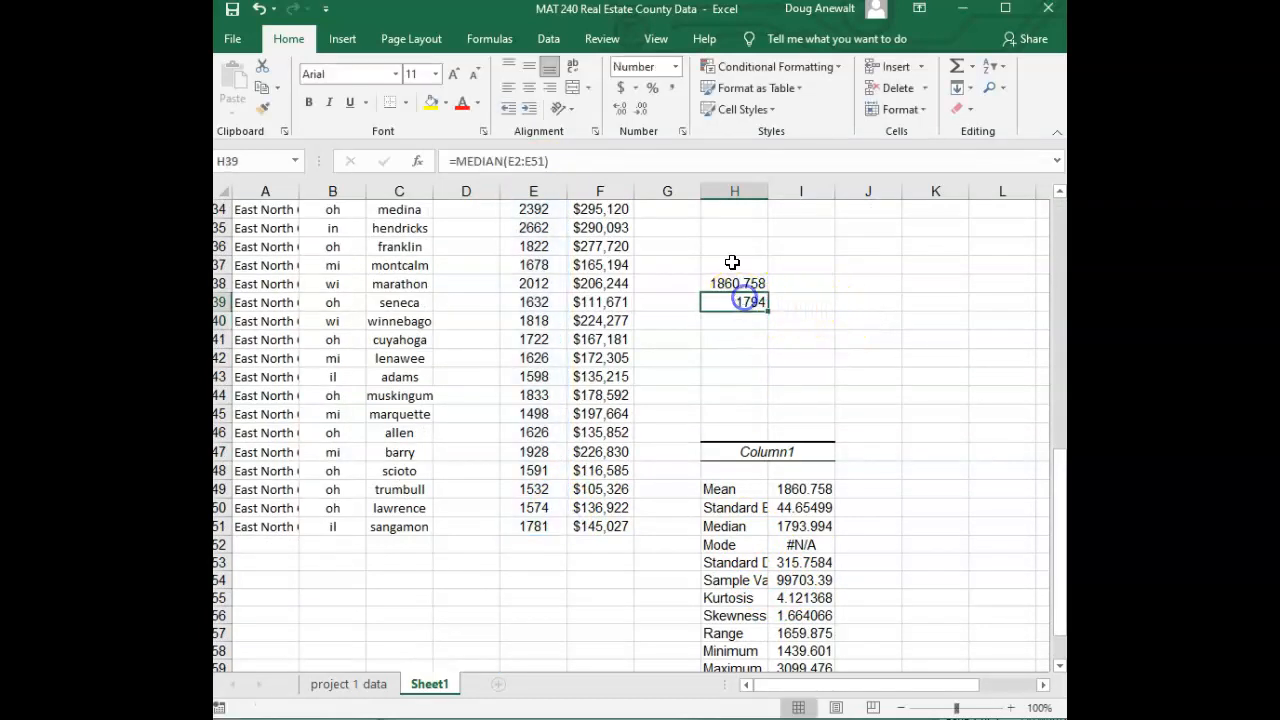
{"action": "left_click", "coordinate": [622, 110]}
{"action": "left_click", "coordinate": [622, 110]}
Enter a STDEV.S formula over E2:E51 in cell H40 for the sample standard deviation of square feet
{"action": "left_click", "coordinate": [749, 318]}
{"action": "type", "text": "=stand"}
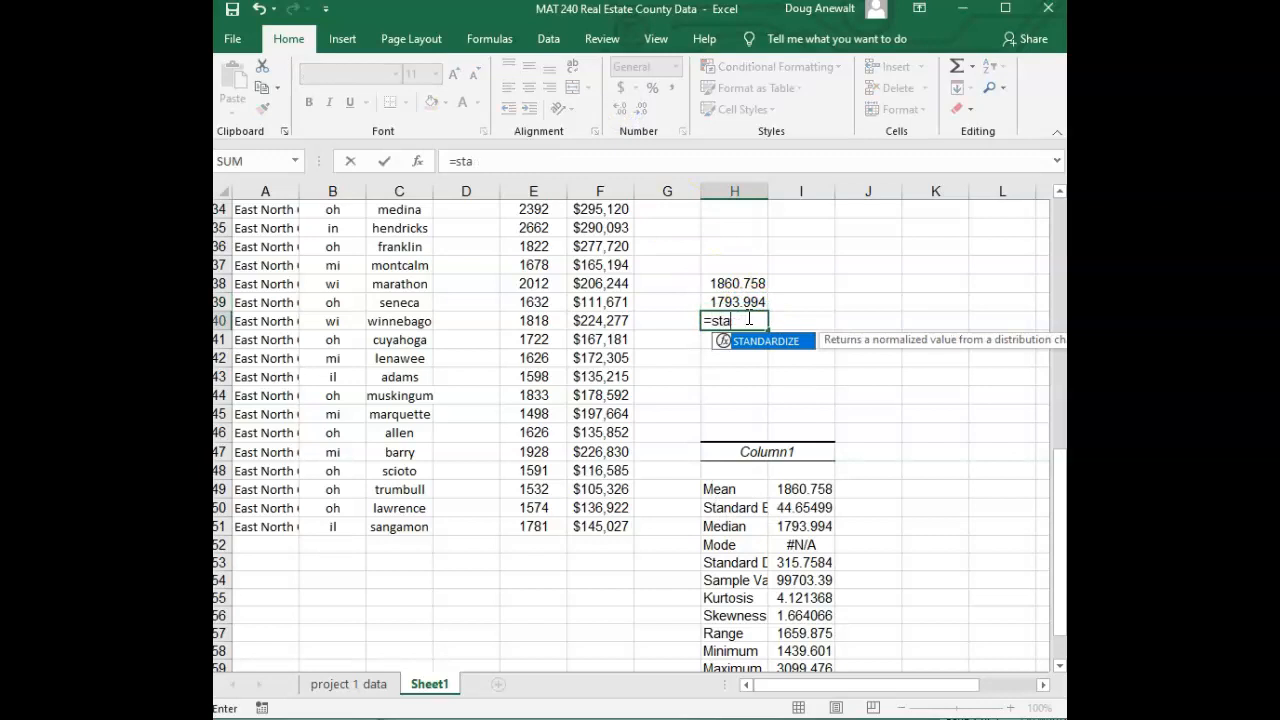
{"action": "key", "text": "BackSpace"}
{"action": "type", "text": "dev.s("}
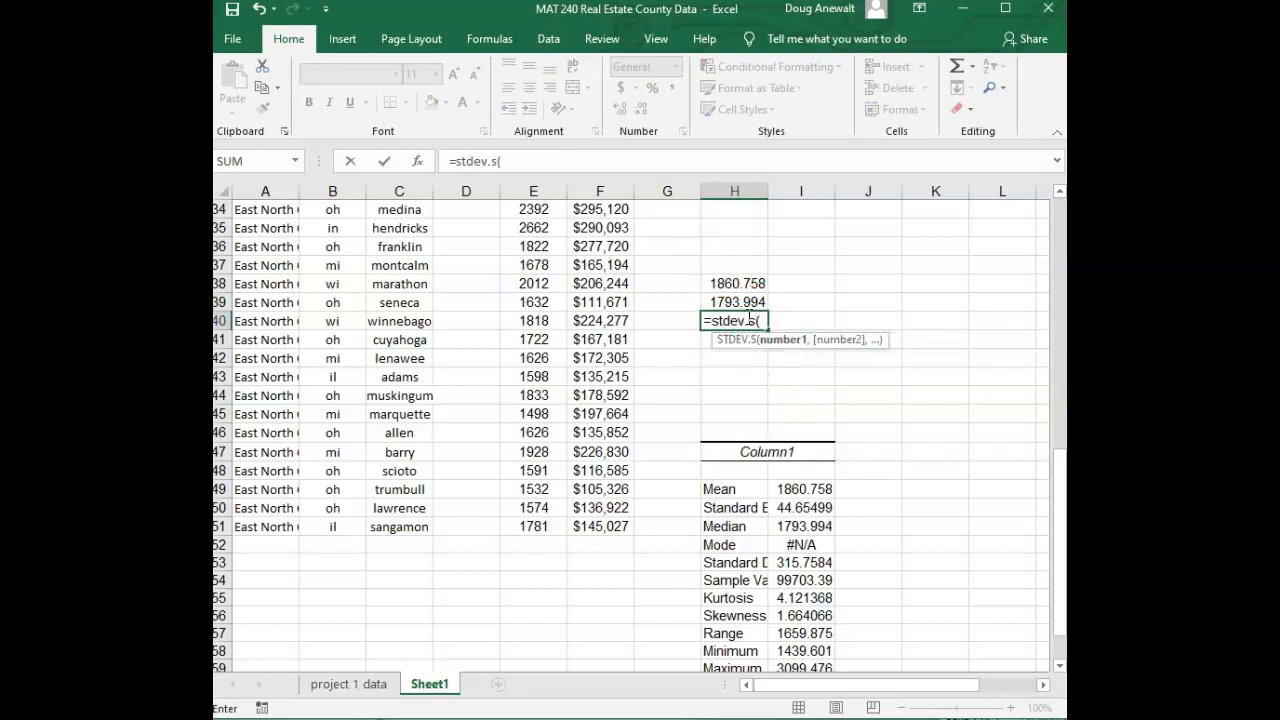
{"action": "type", "text": "e"}
{"action": "type", "text": ":51"}
{"action": "key", "text": "BackSpace"}
{"action": "key", "text": "BackSpace"}
{"action": "type", "text": "e51"}
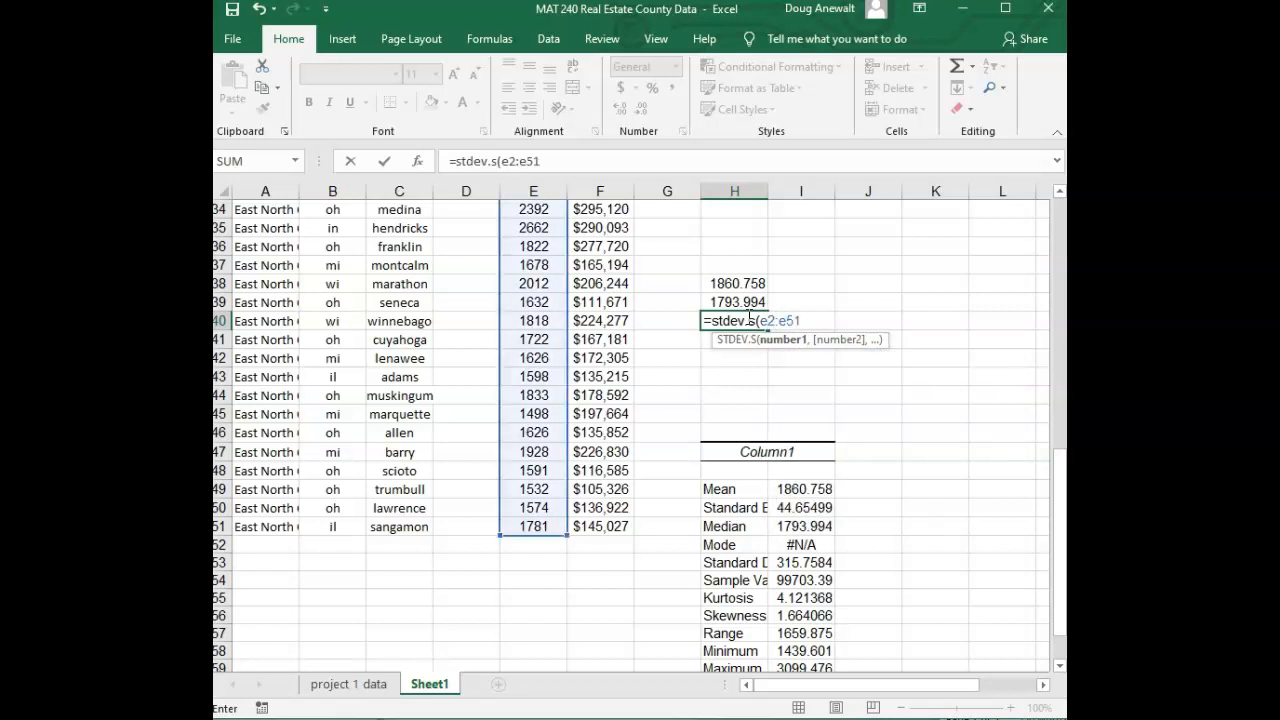
{"action": "type", "text": ")"}
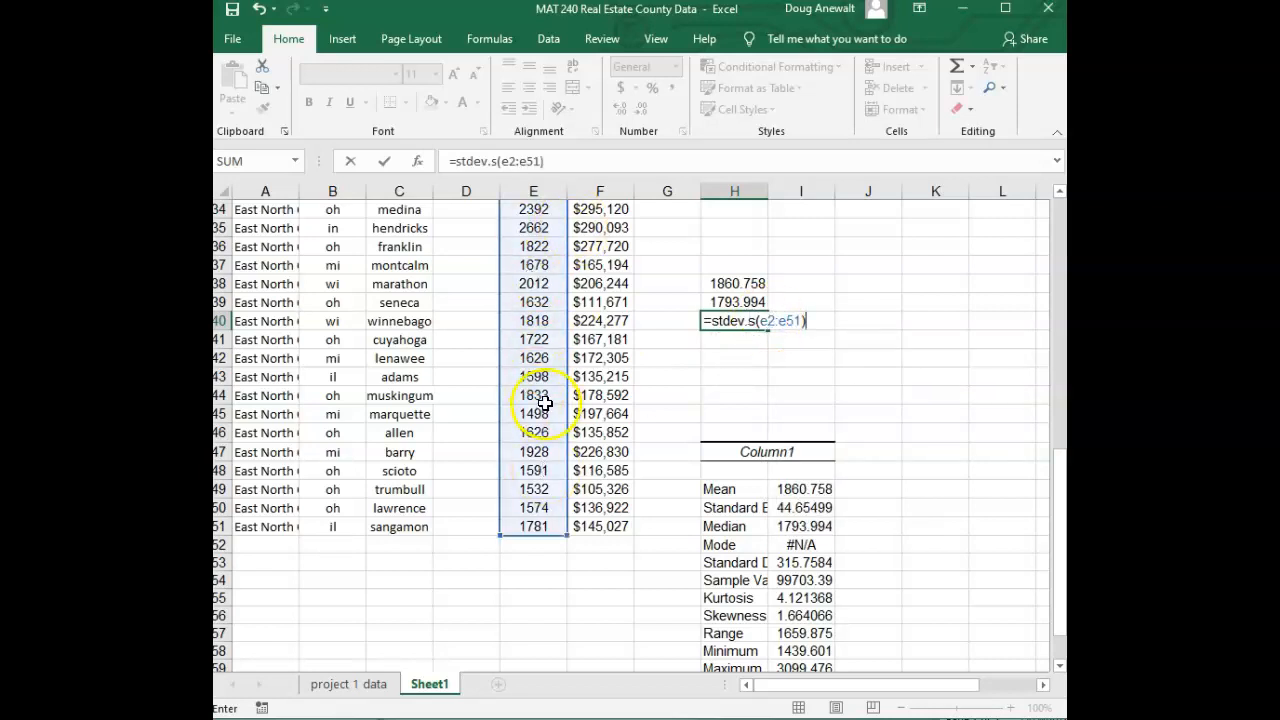
{"action": "scroll", "coordinate": [540, 401], "scroll_direction": "up", "scroll_amount": 10}
{"action": "scroll", "coordinate": [520, 405], "scroll_direction": "down", "scroll_amount": 11}
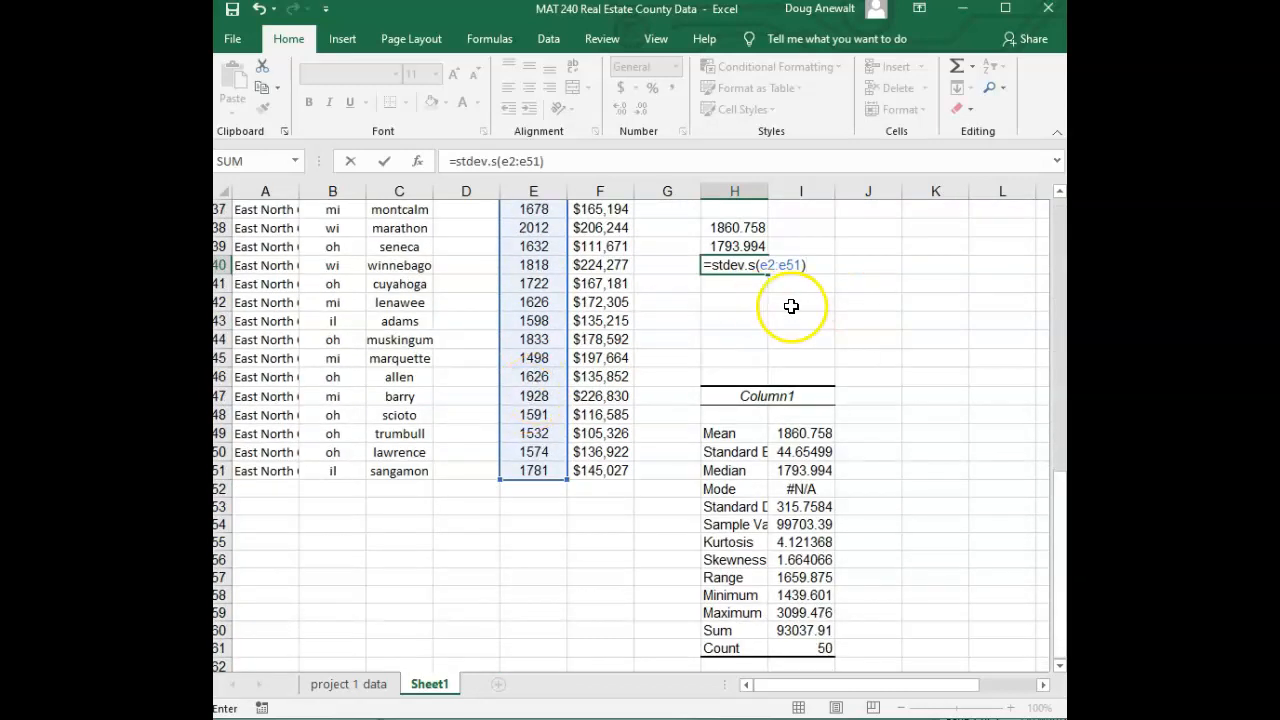
{"action": "key", "text": "Return"}
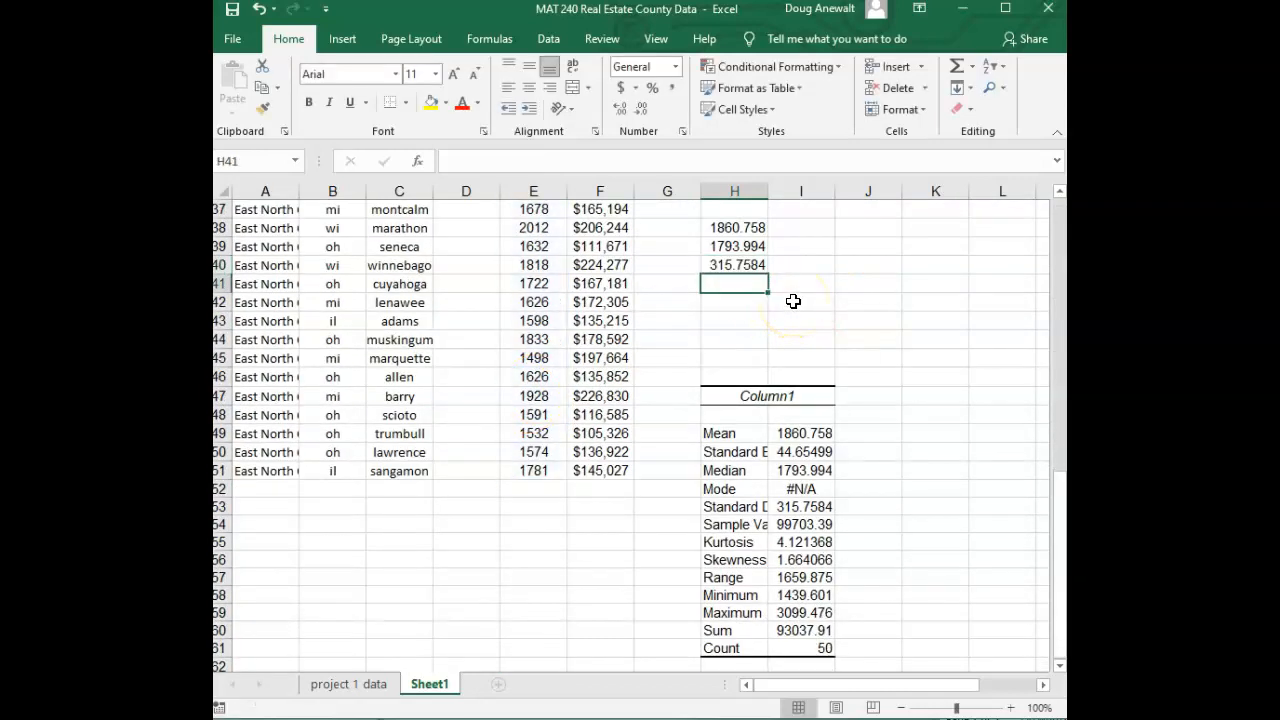
Compare the formula results in H38:H40 with the summary statistics output, then review the report's Interpret the graphs and statistics section
{"action": "left_click", "coordinate": [742, 266]}
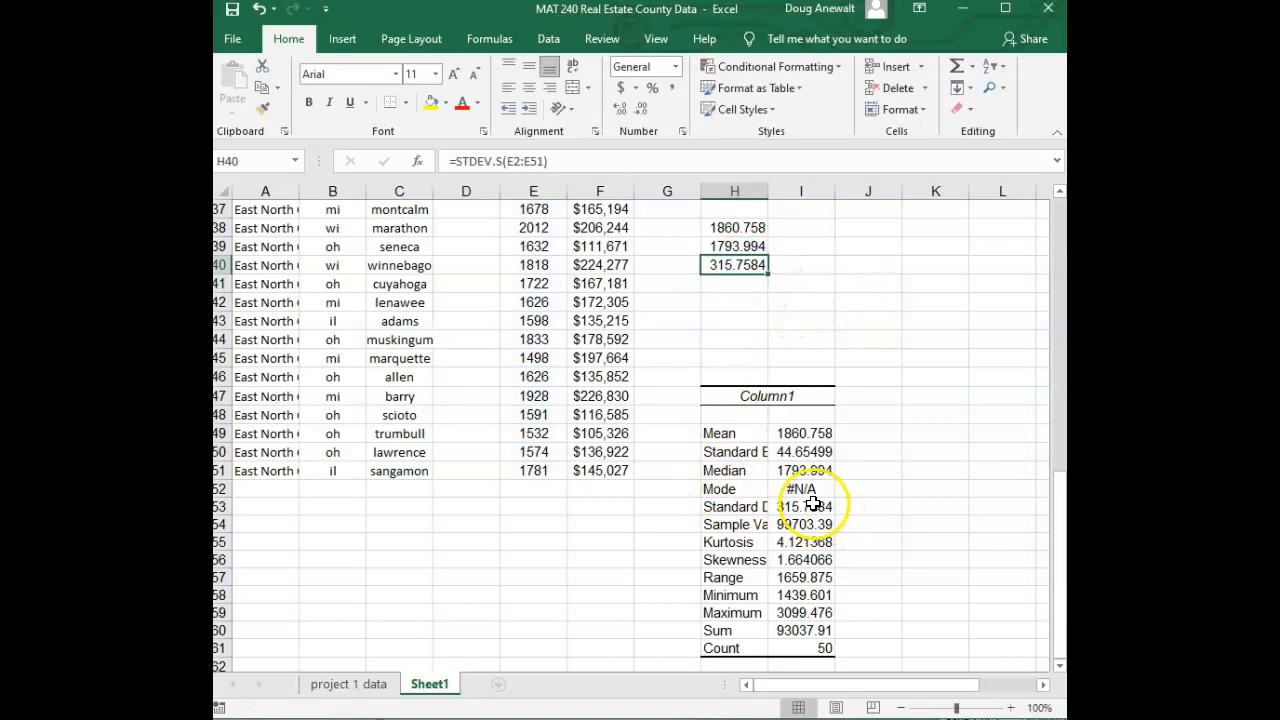
{"action": "scroll", "coordinate": [751, 408], "scroll_direction": "up", "scroll_amount": 1}
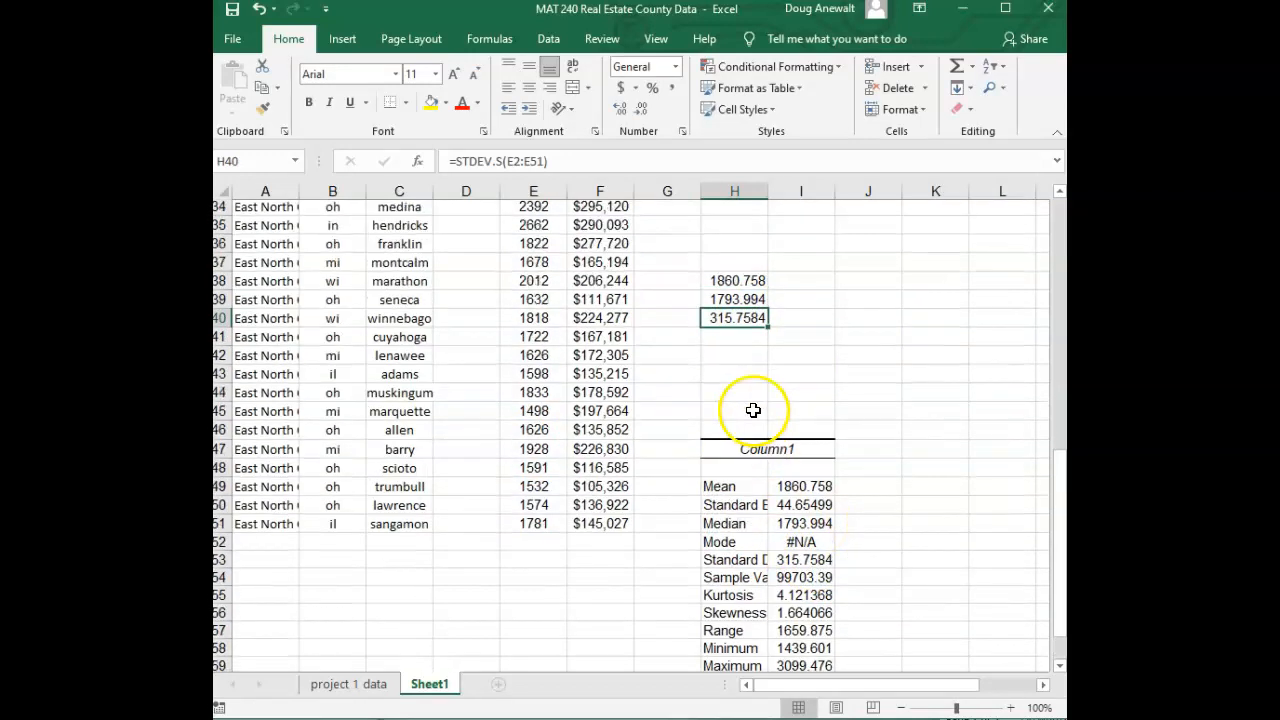
{"action": "left_click", "coordinate": [748, 284]}
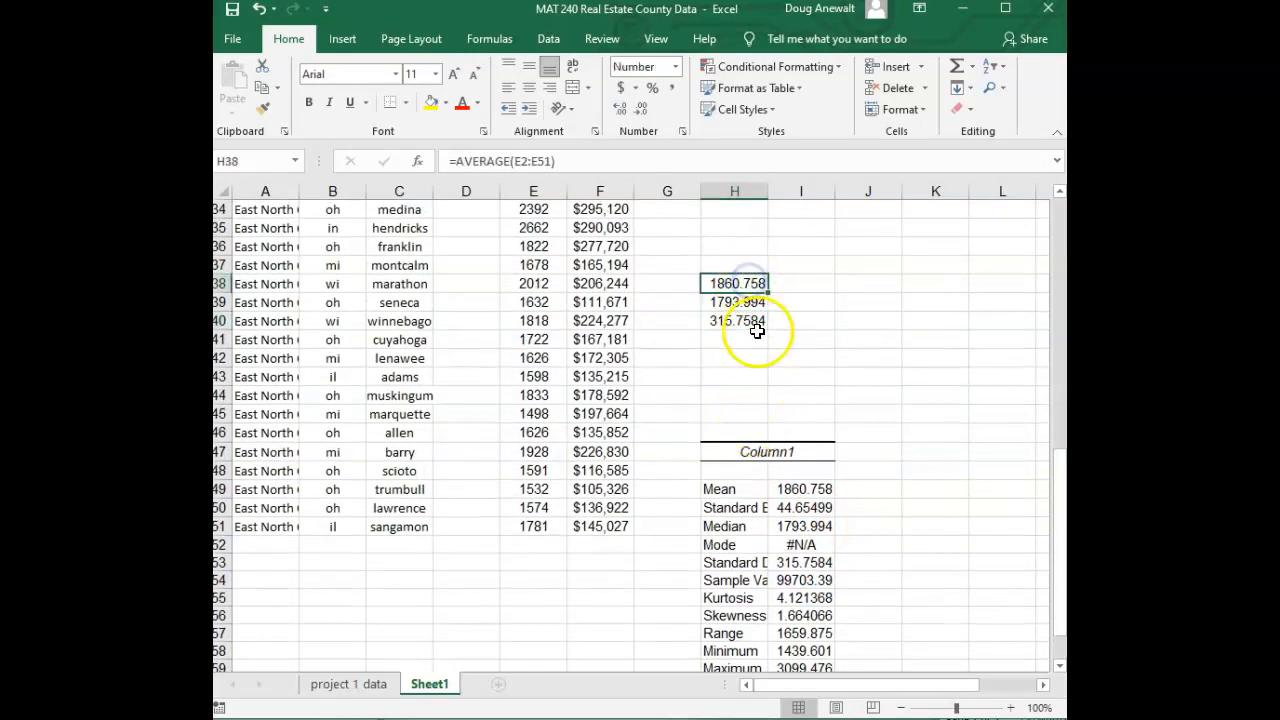
{"action": "left_click", "coordinate": [789, 507]}
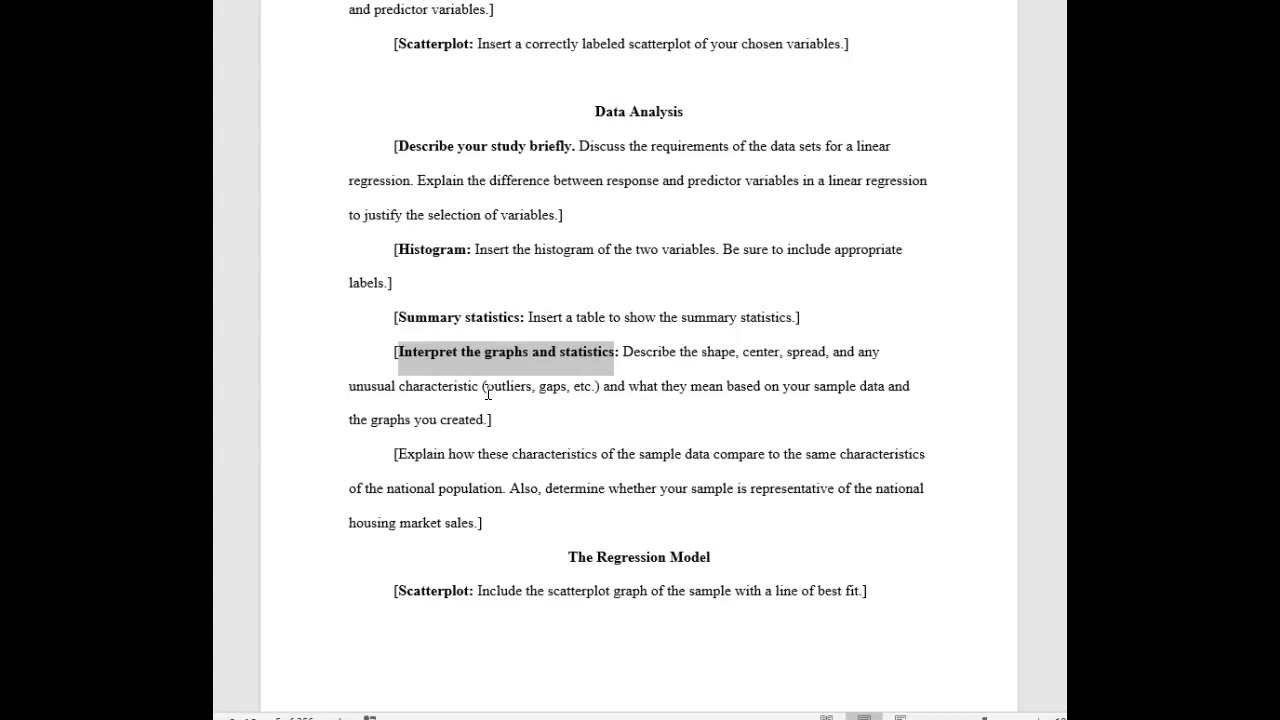
{"action": "left_click", "coordinate": [684, 364]}
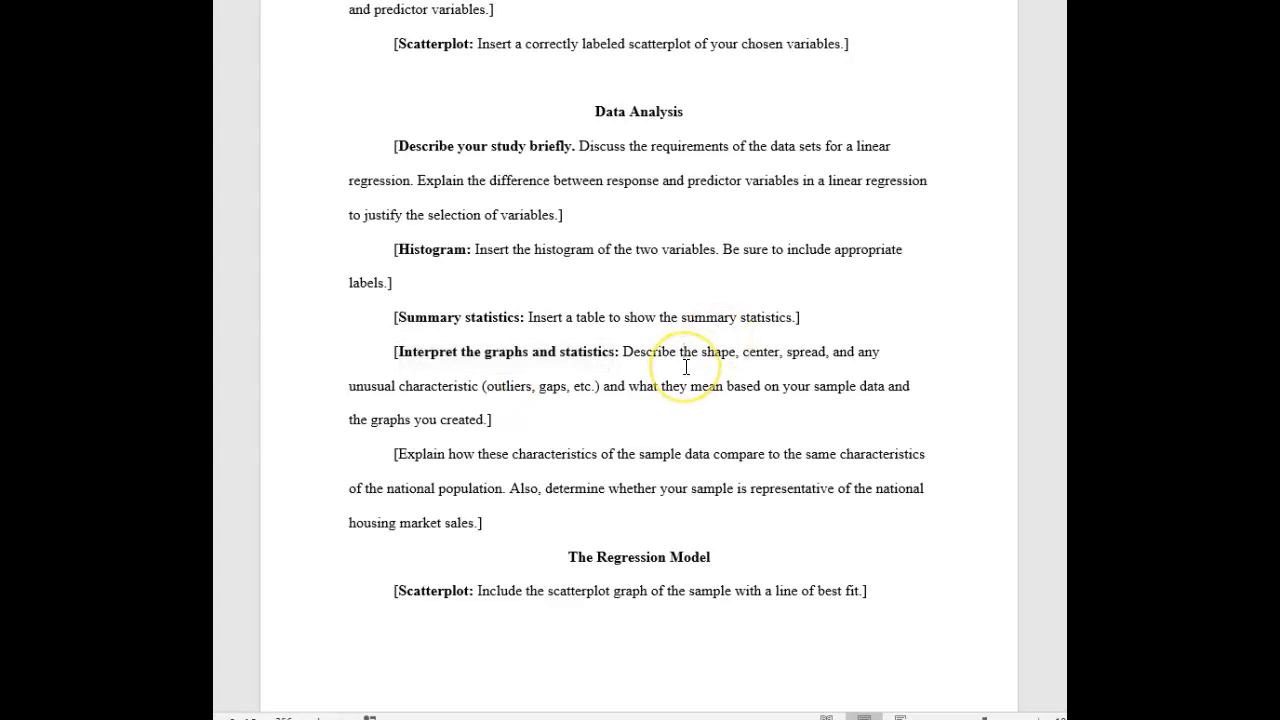
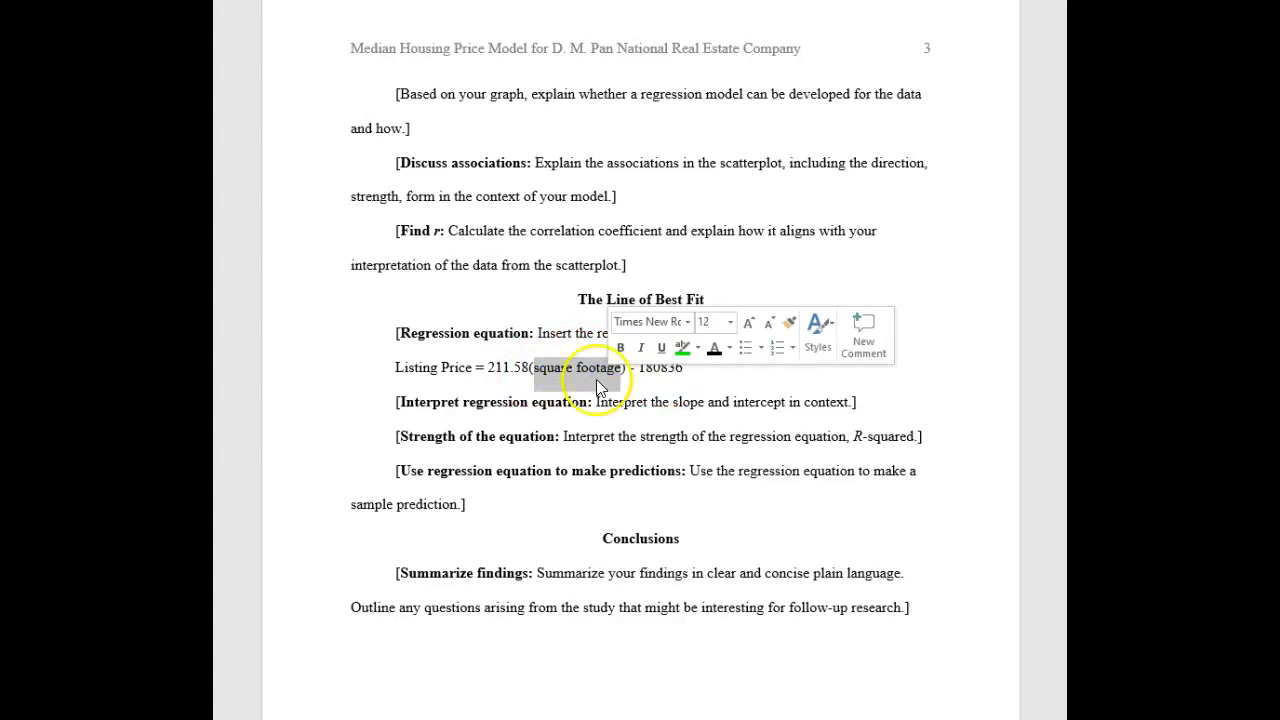
Review the regression equation line and the Strength of the equation prompt in the report
{"action": "left_click", "coordinate": [673, 392]}
{"action": "left_click_drag", "start_coordinate": [632, 371], "coordinate": [677, 371]}
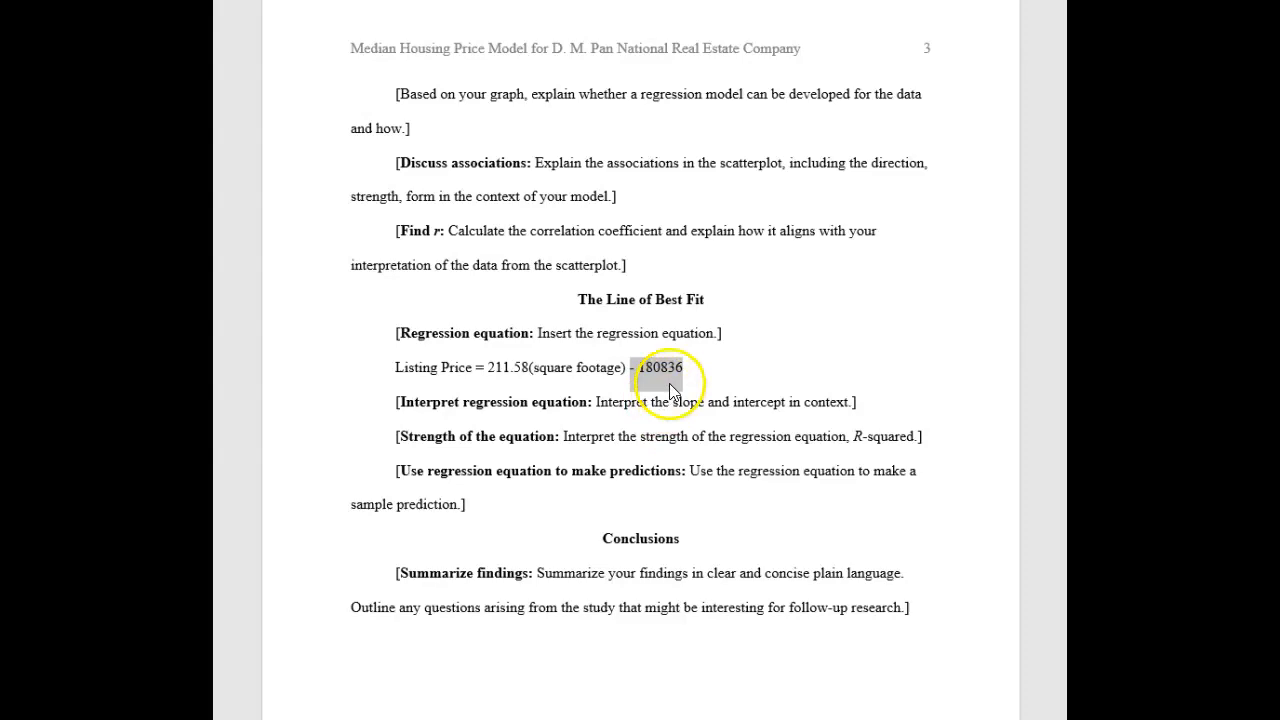
{"action": "key", "text": "alt+Tab"}
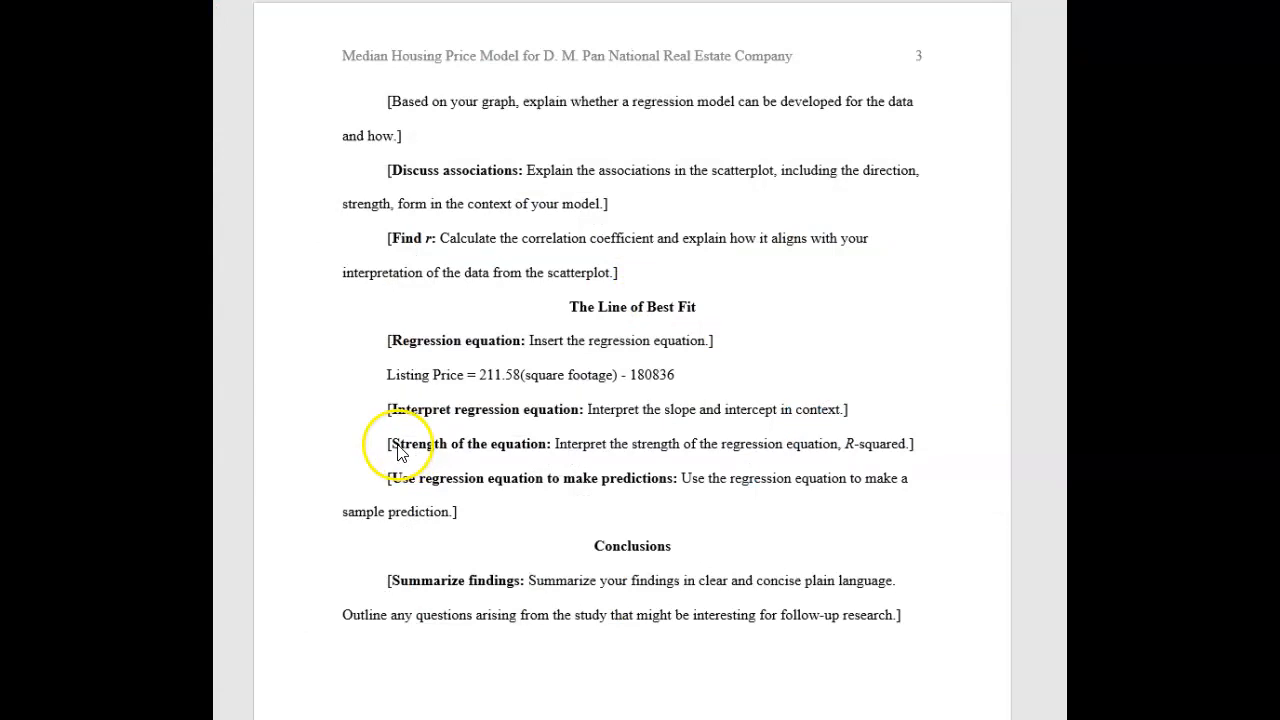
{"action": "left_click_drag", "start_coordinate": [390, 445], "coordinate": [886, 451]}
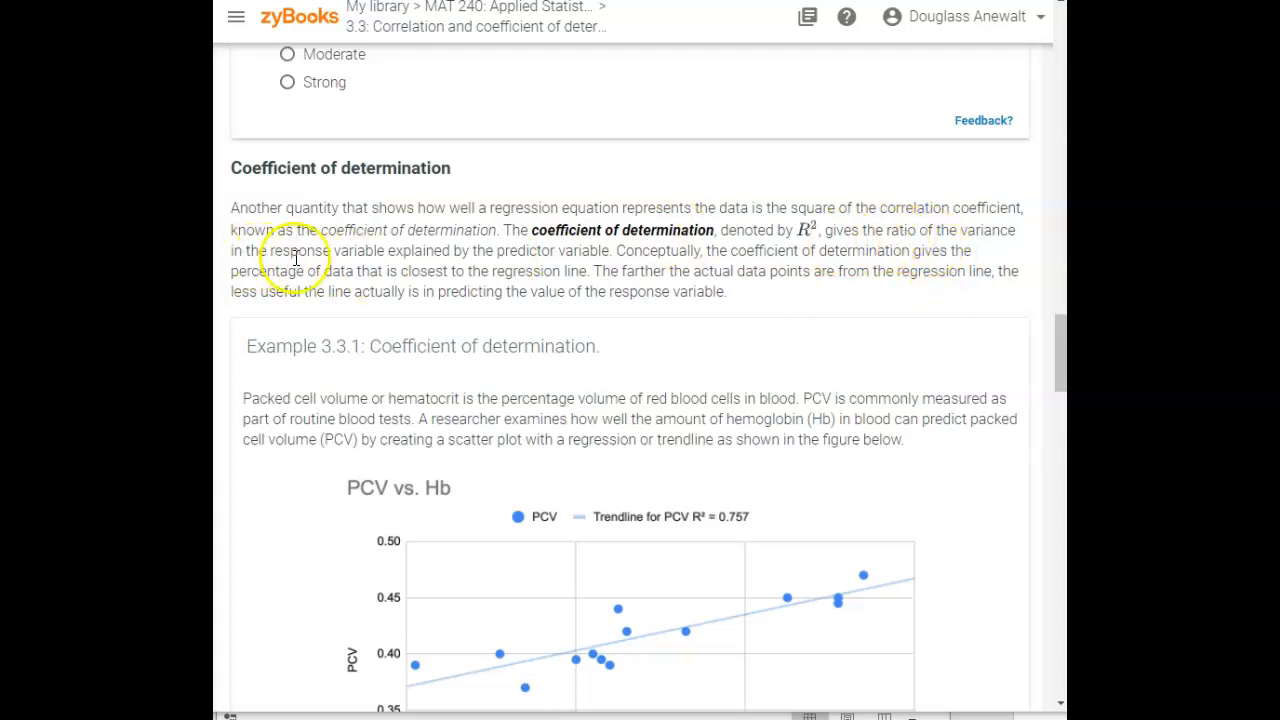
Read the zyBooks explanation of the coefficient of determination, response variable and predictor variable
{"action": "left_click_drag", "start_coordinate": [298, 251], "coordinate": [380, 251]}
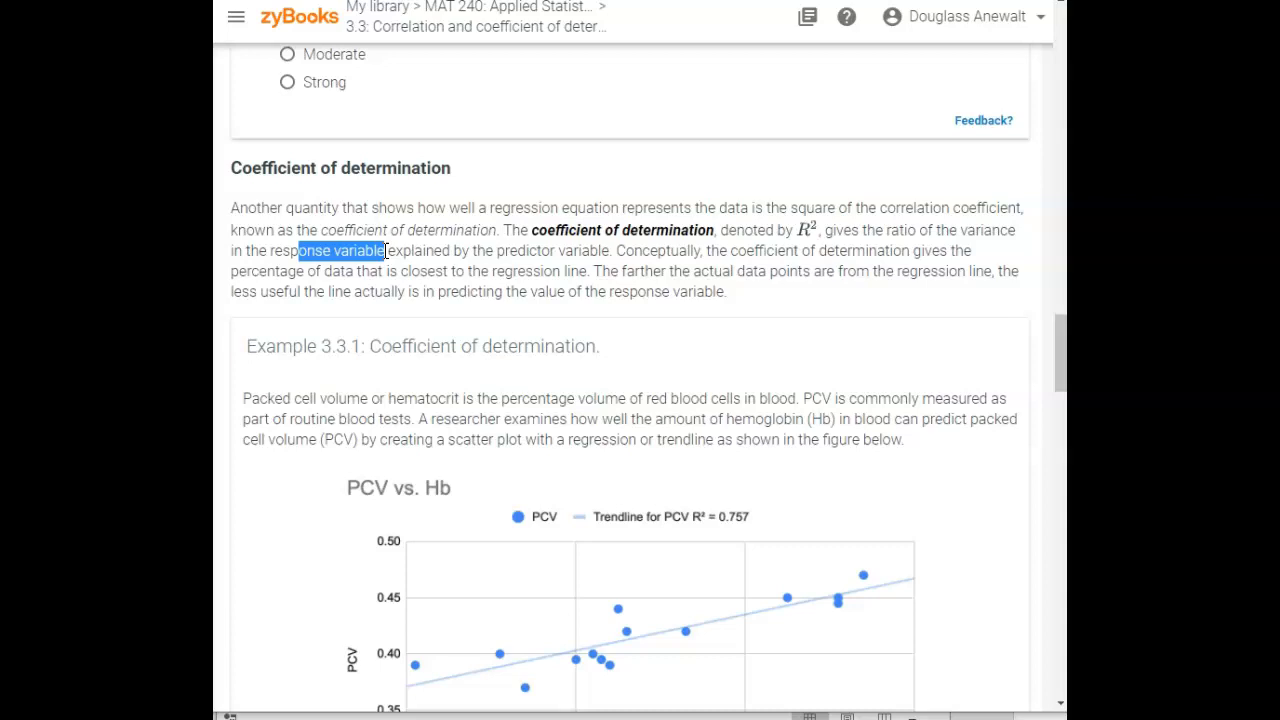
{"action": "left_click_drag", "start_coordinate": [497, 251], "coordinate": [601, 247]}
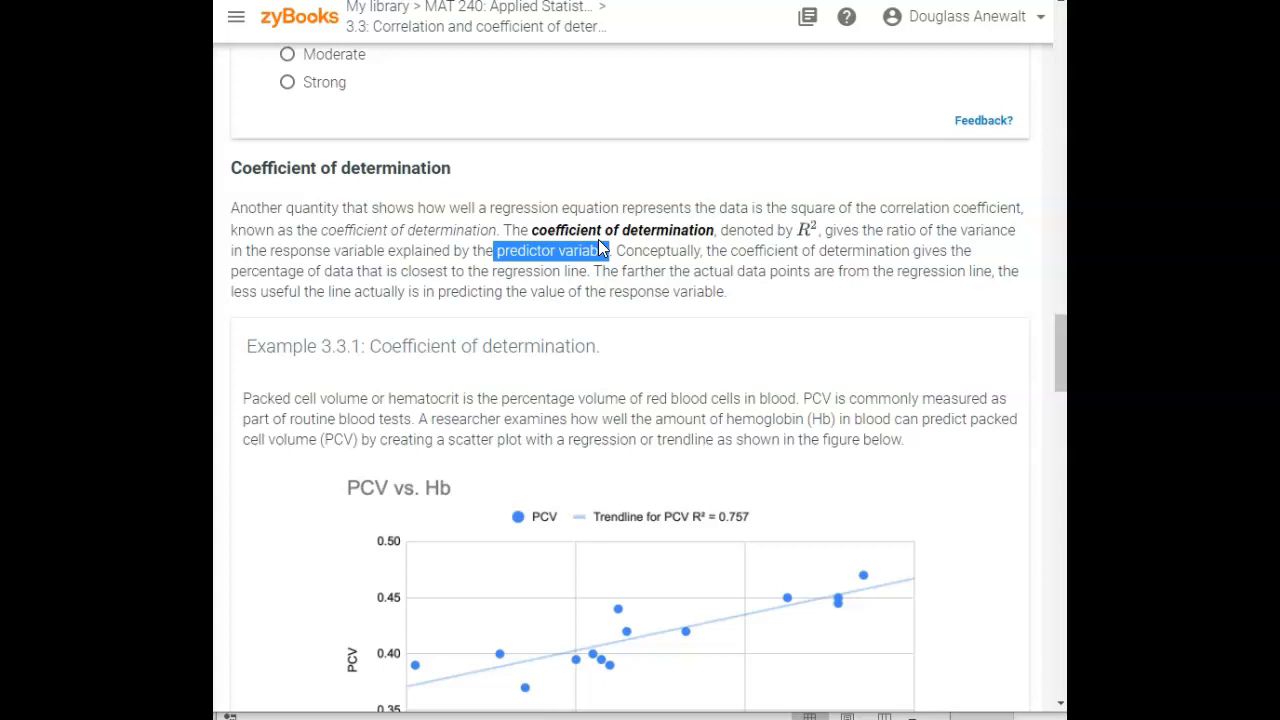
{"action": "left_click_drag", "start_coordinate": [600, 242], "coordinate": [609, 250]}
{"action": "left_click_drag", "start_coordinate": [529, 230], "coordinate": [711, 229]}
{"action": "left_click", "coordinate": [711, 258]}
{"action": "scroll", "coordinate": [727, 278], "scroll_direction": "down", "scroll_amount": 2}
{"action": "scroll", "coordinate": [727, 278], "scroll_direction": "up", "scroll_amount": 1}
{"action": "left_click", "coordinate": [742, 300]}
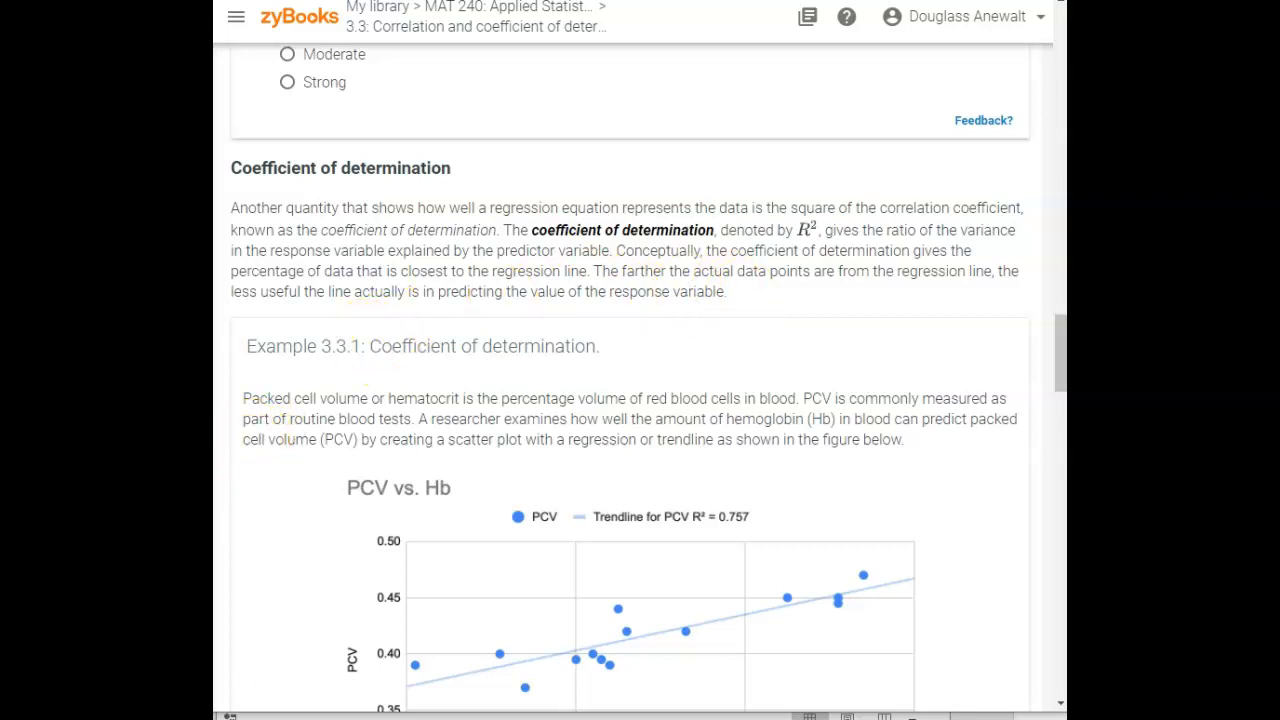
{"action": "key", "text": "alt+Tab"}
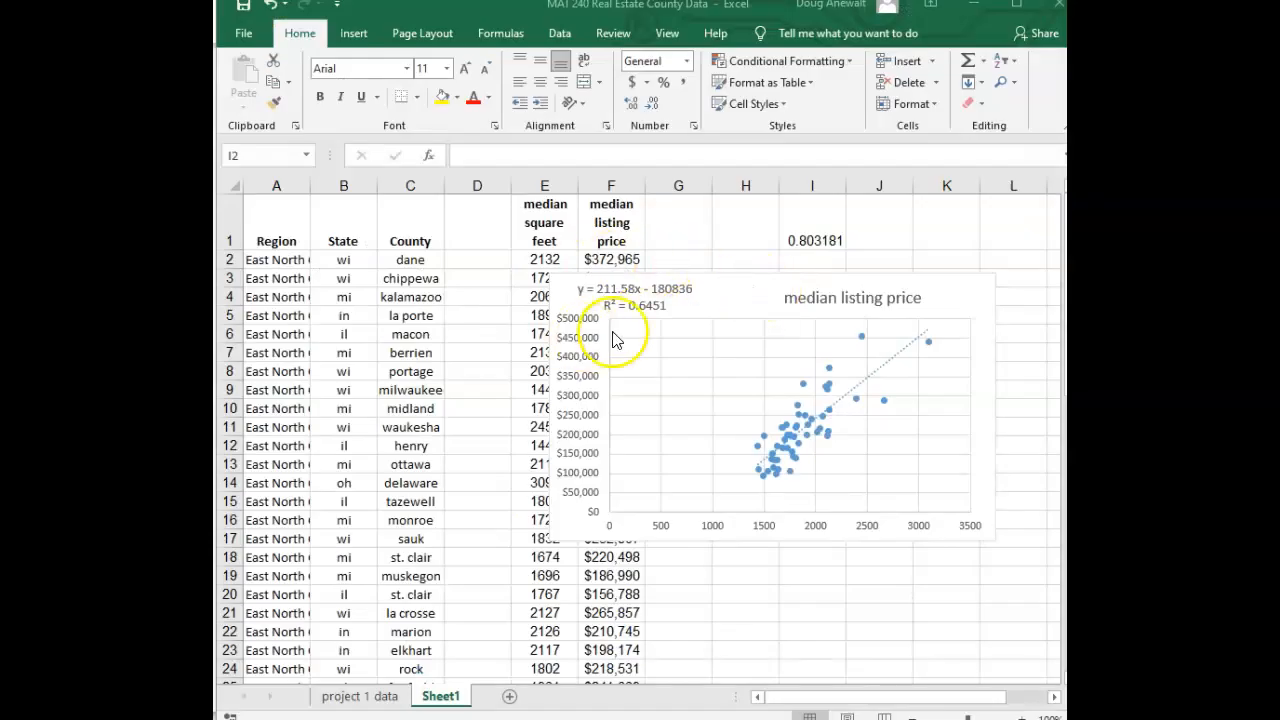
Open the trendline options for the scatterplot's data series
{"action": "left_click", "coordinate": [800, 425]}
{"action": "right_click", "coordinate": [799, 422]}
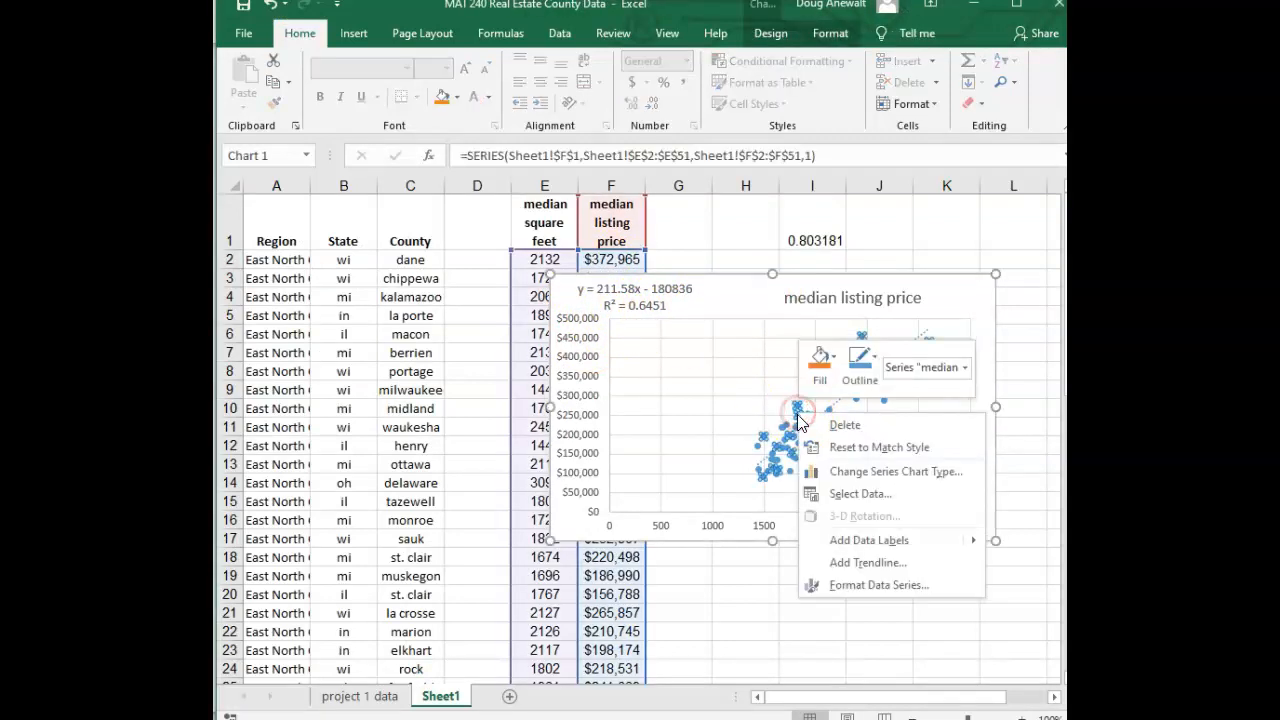
{"action": "left_click", "coordinate": [858, 564]}
{"action": "scroll", "coordinate": [980, 478], "scroll_direction": "down", "scroll_amount": 1}
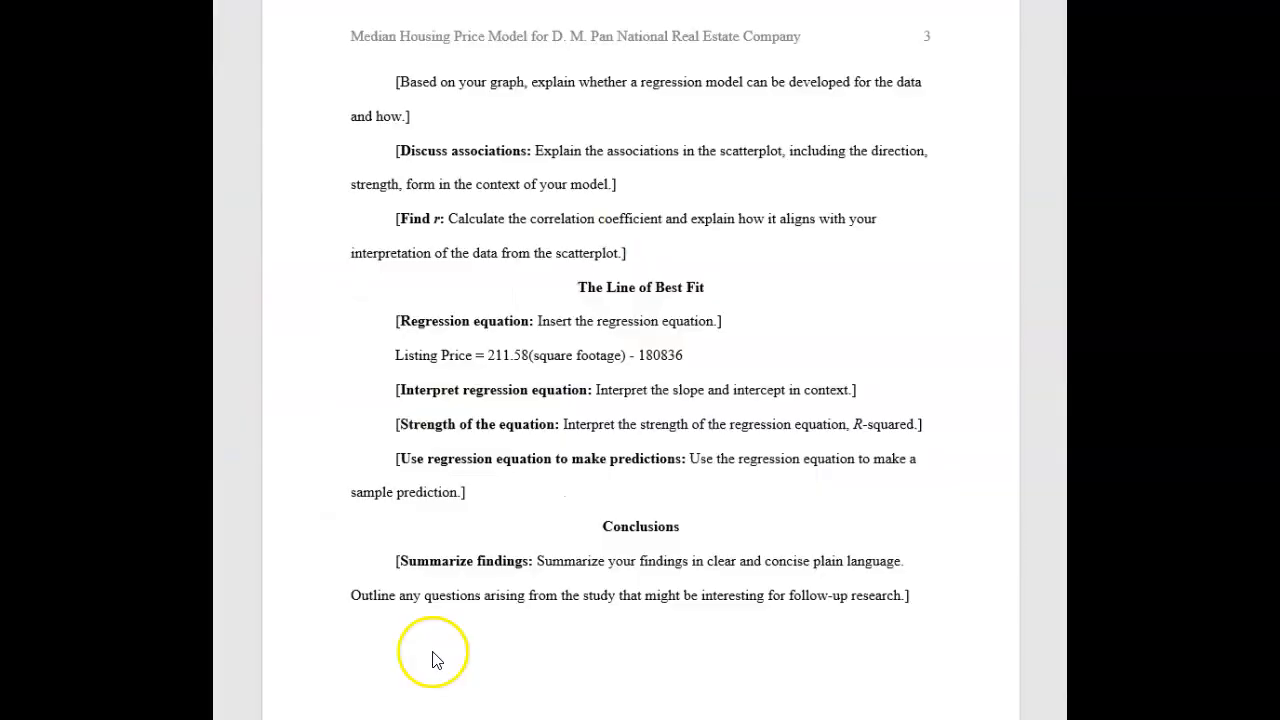
Review the report's Use regression equation to make predictions prompt
{"action": "double_click", "coordinate": [373, 458]}
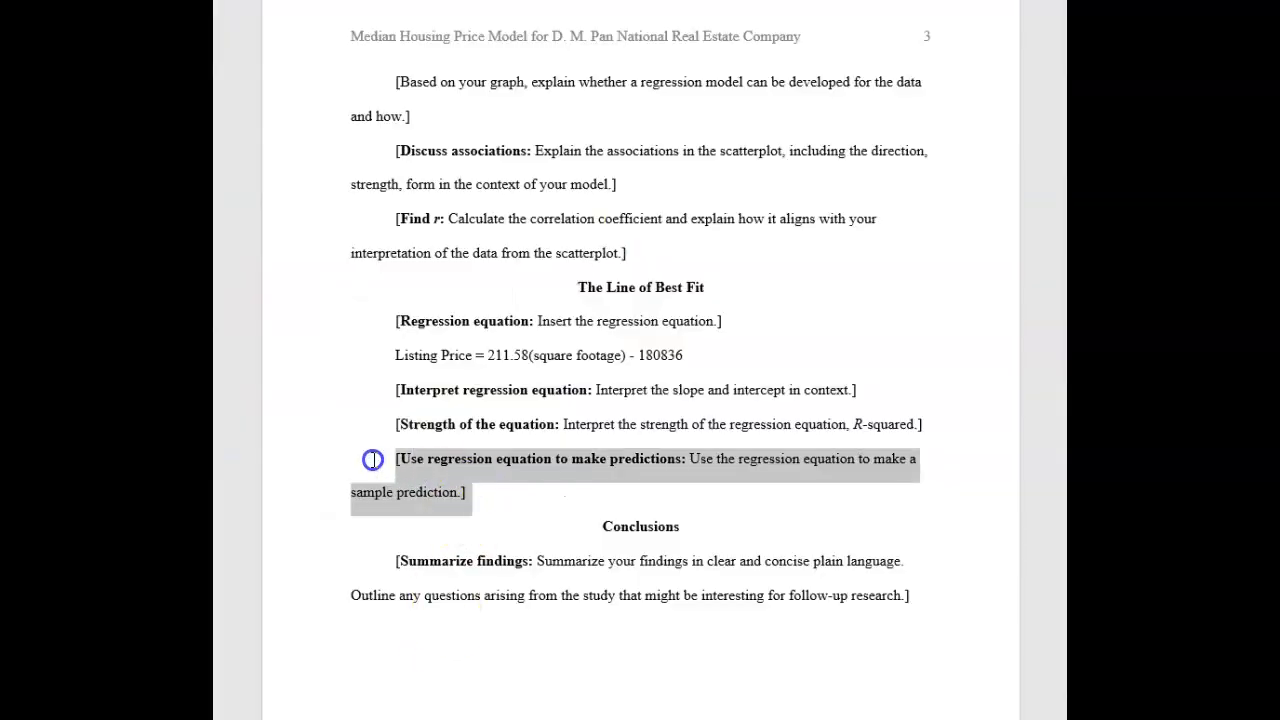
{"action": "left_click", "coordinate": [498, 501]}
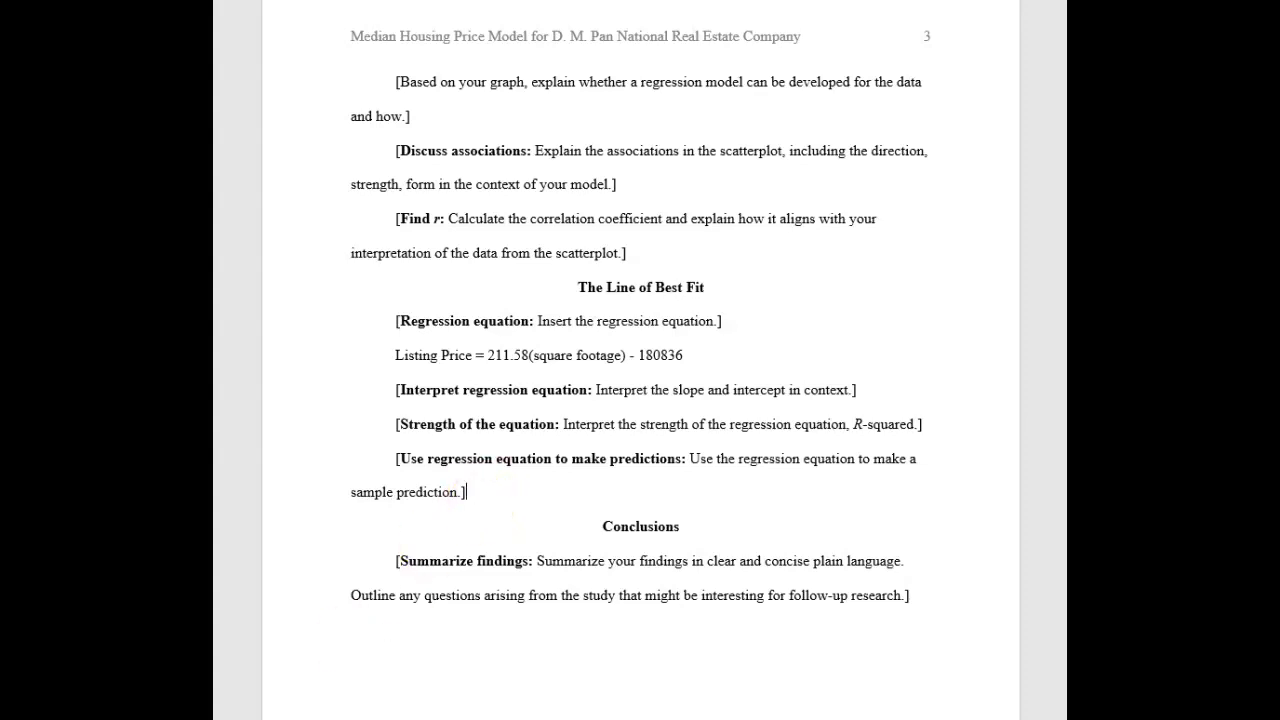
{"action": "key", "text": "alt+Tab"}
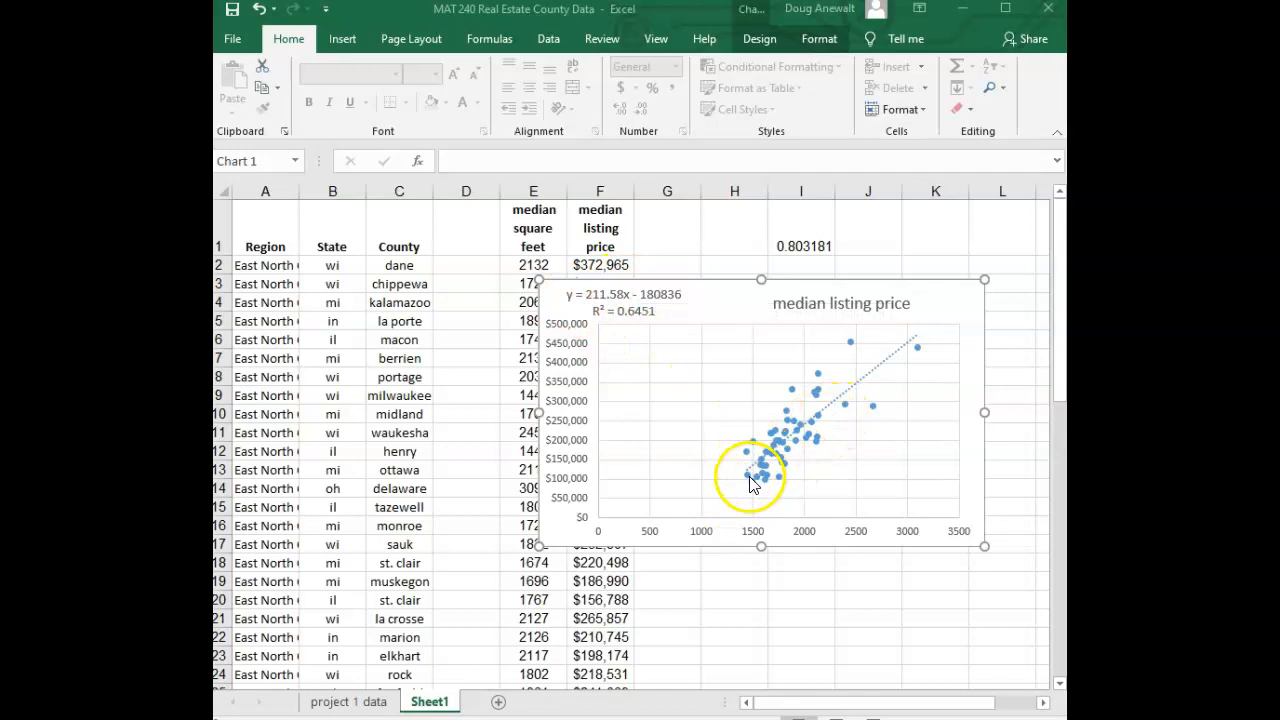
Examine the trendline equation and R-squared label on the scatterplot
{"action": "mouse_move", "coordinate": [752, 484]}
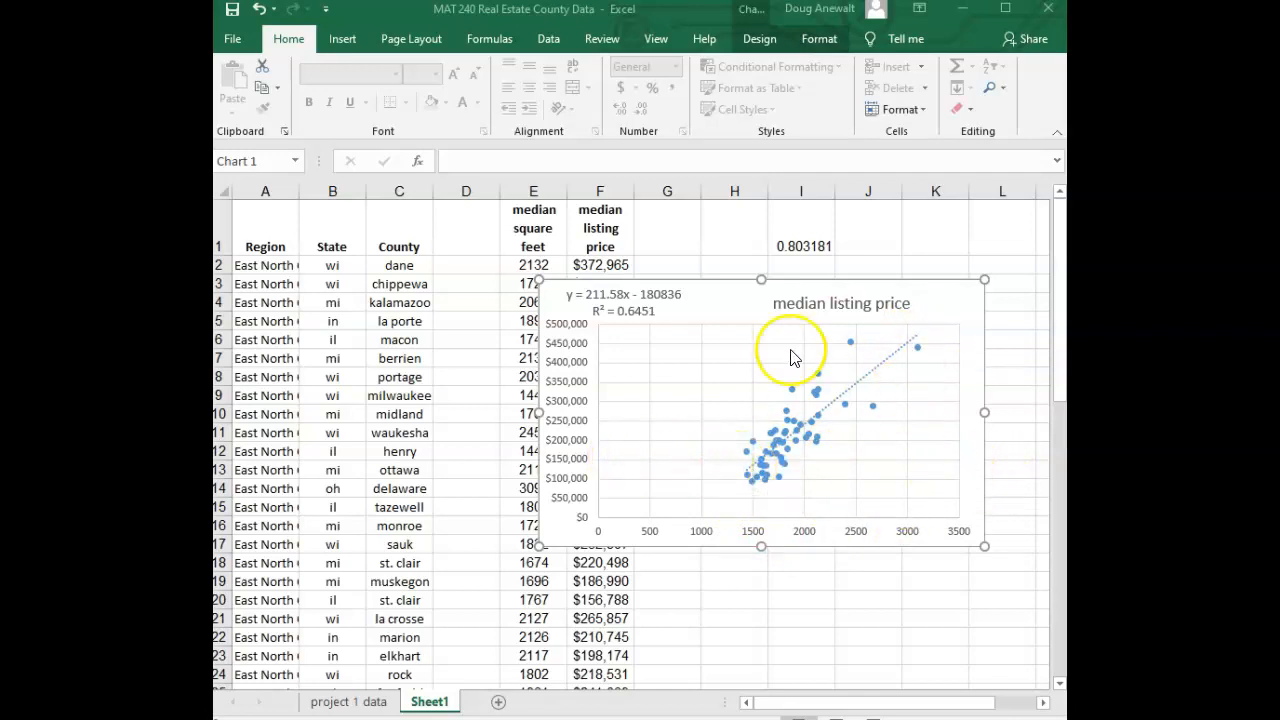
{"action": "mouse_move", "coordinate": [813, 453]}
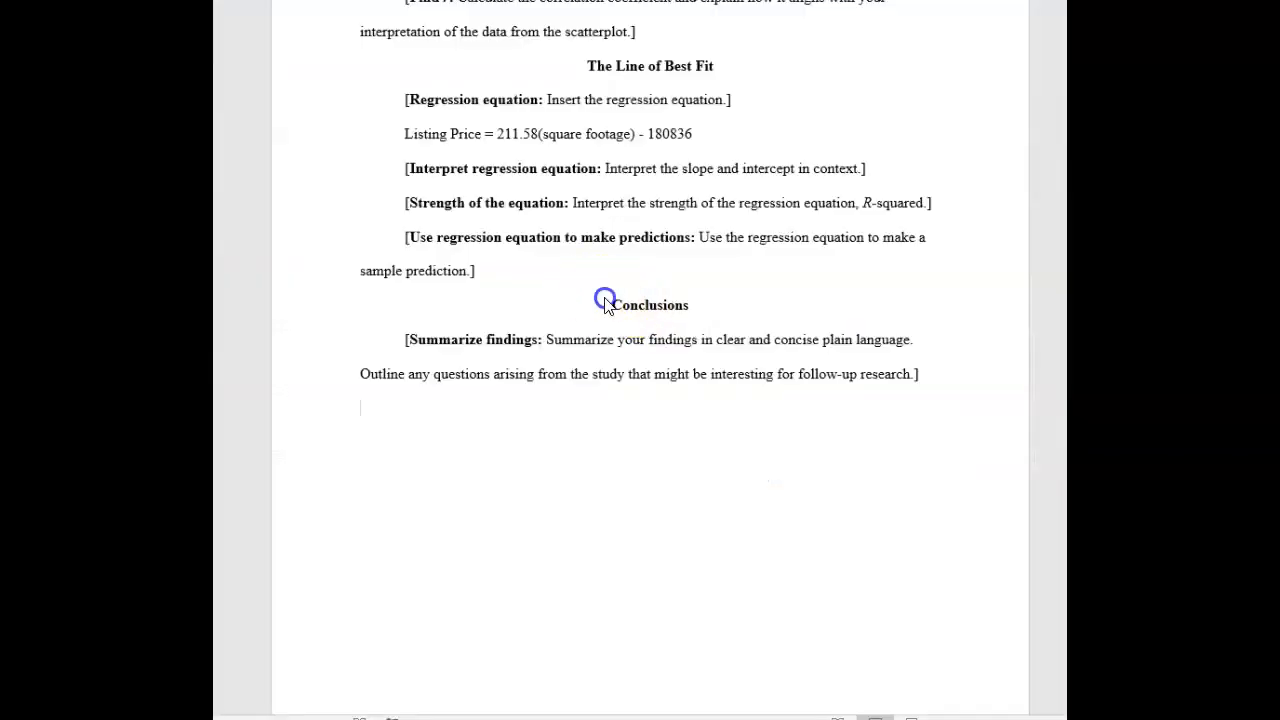
{"action": "left_click_drag", "start_coordinate": [605, 302], "coordinate": [689, 312]}
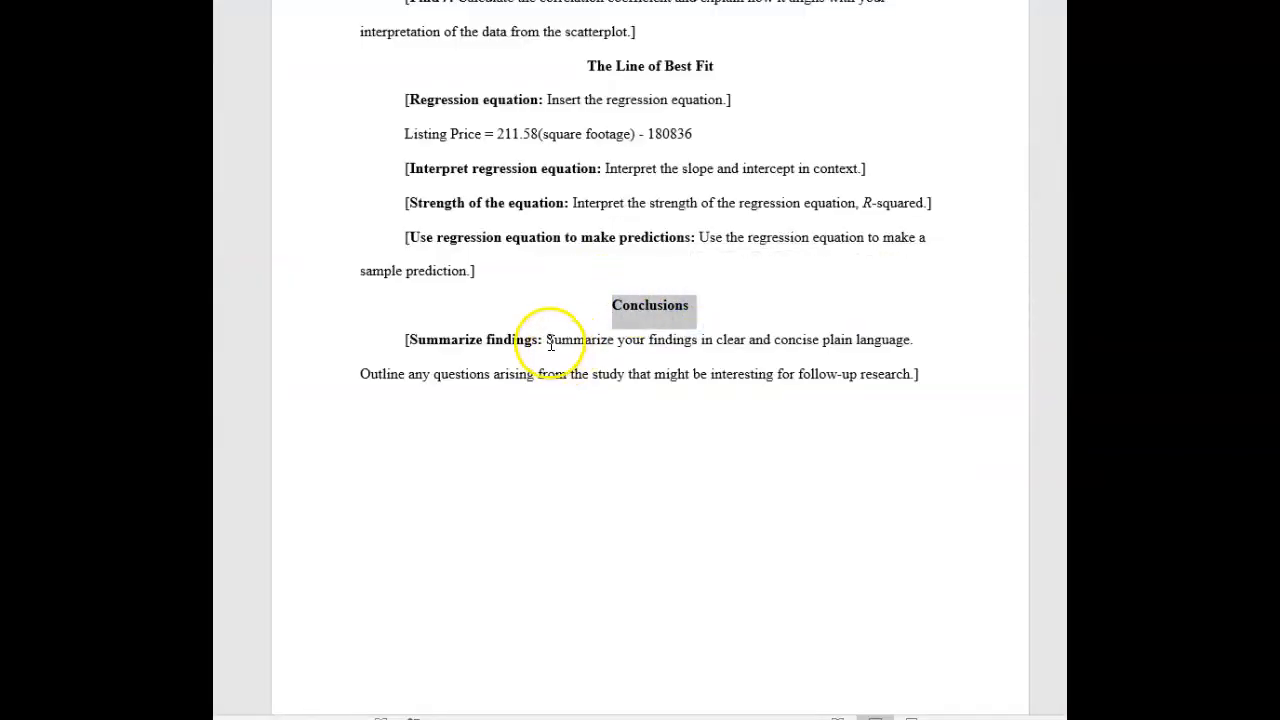
Review the report's Conclusions section and its Summarize findings prompt
{"action": "left_click_drag", "start_coordinate": [546, 340], "coordinate": [618, 342]}
{"action": "left_click_drag", "start_coordinate": [749, 340], "coordinate": [914, 357]}
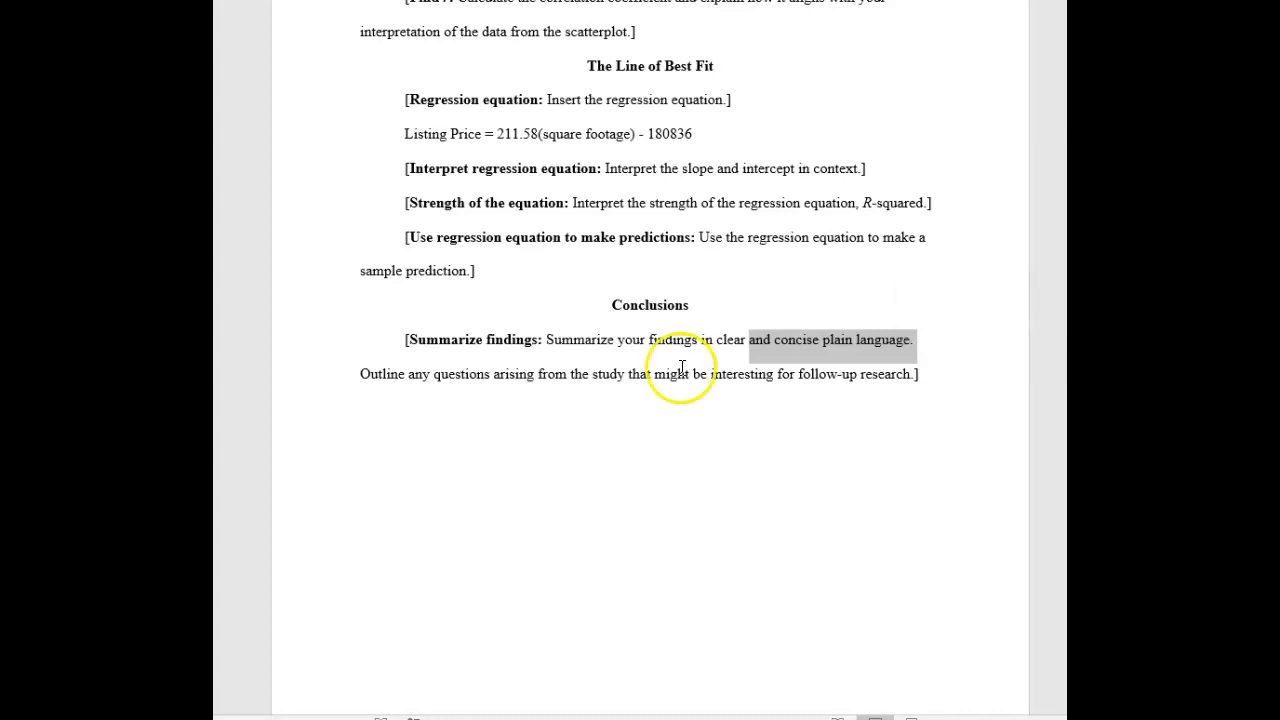
{"action": "left_click_drag", "start_coordinate": [362, 374], "coordinate": [914, 386]}
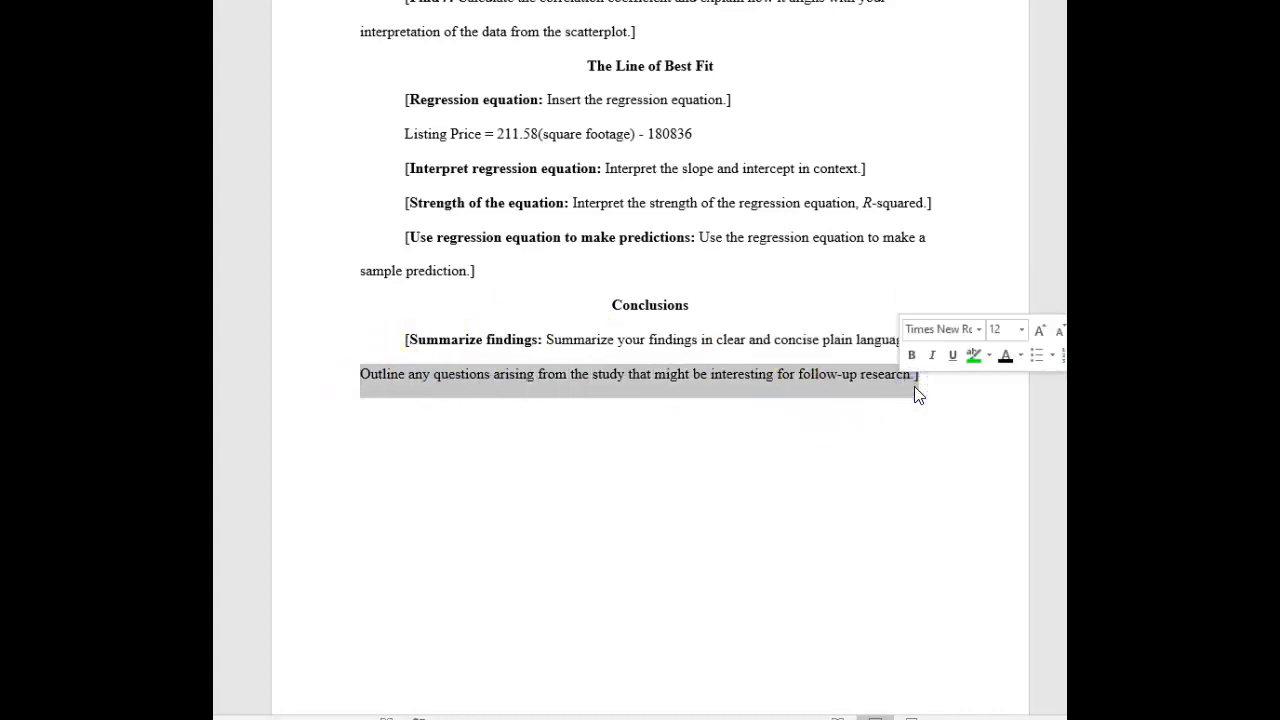